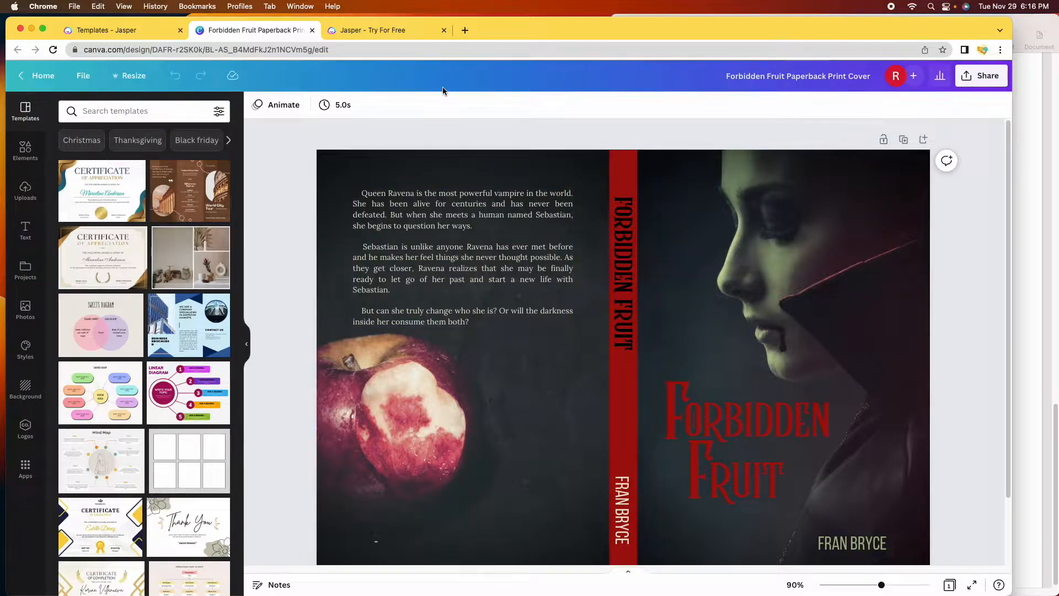
- Look over the Jasper free trial offer page and its overview video section
{"action": "left_click", "coordinate": [369, 29]}
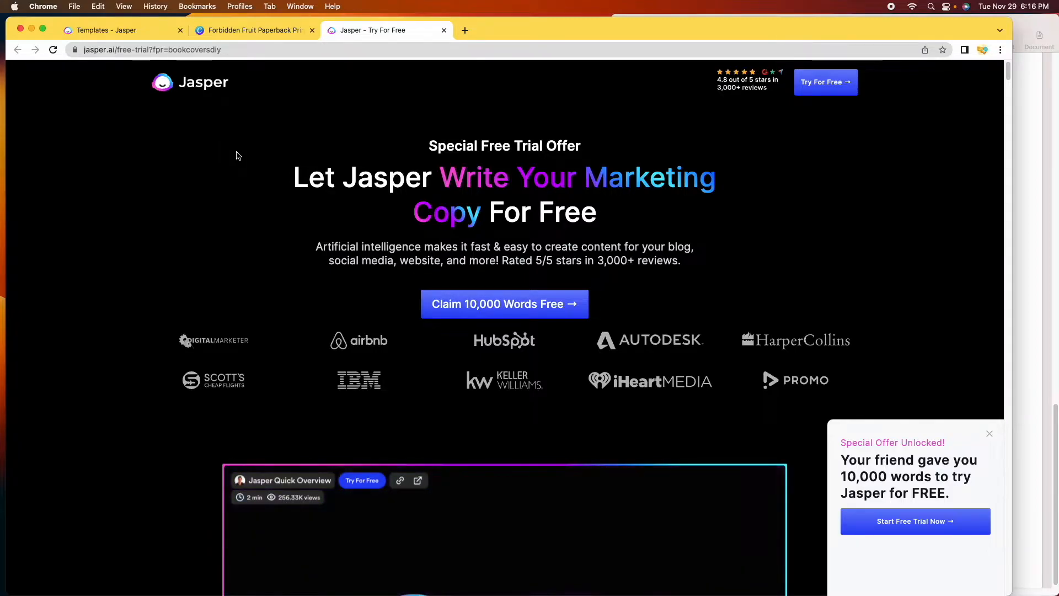
{"action": "scroll", "coordinate": [121, 193], "scroll_direction": "down", "scroll_amount": 6}
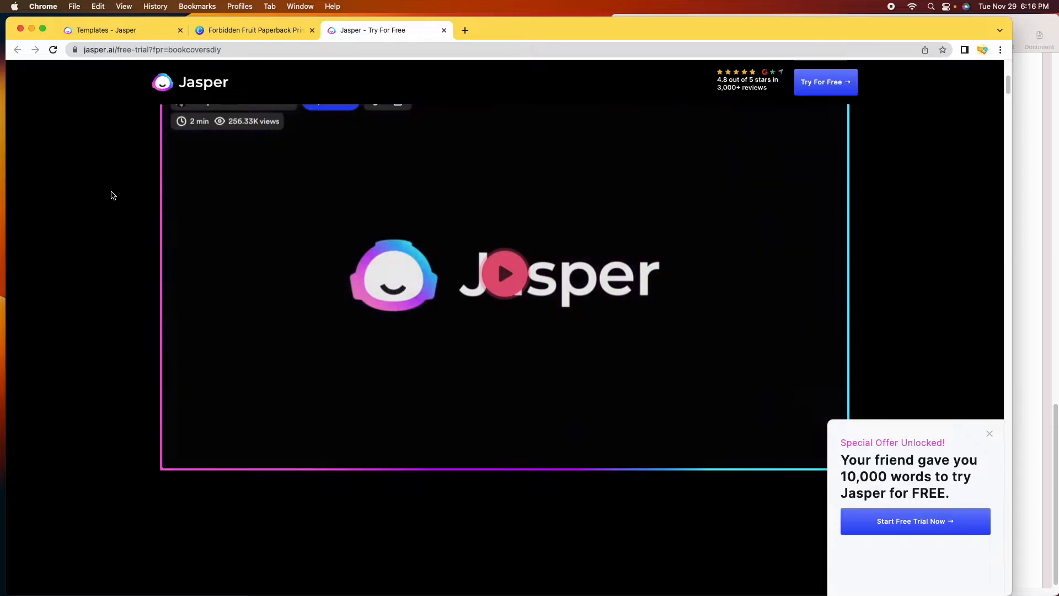
{"action": "scroll", "coordinate": [236, 242], "scroll_direction": "up", "scroll_amount": 6}
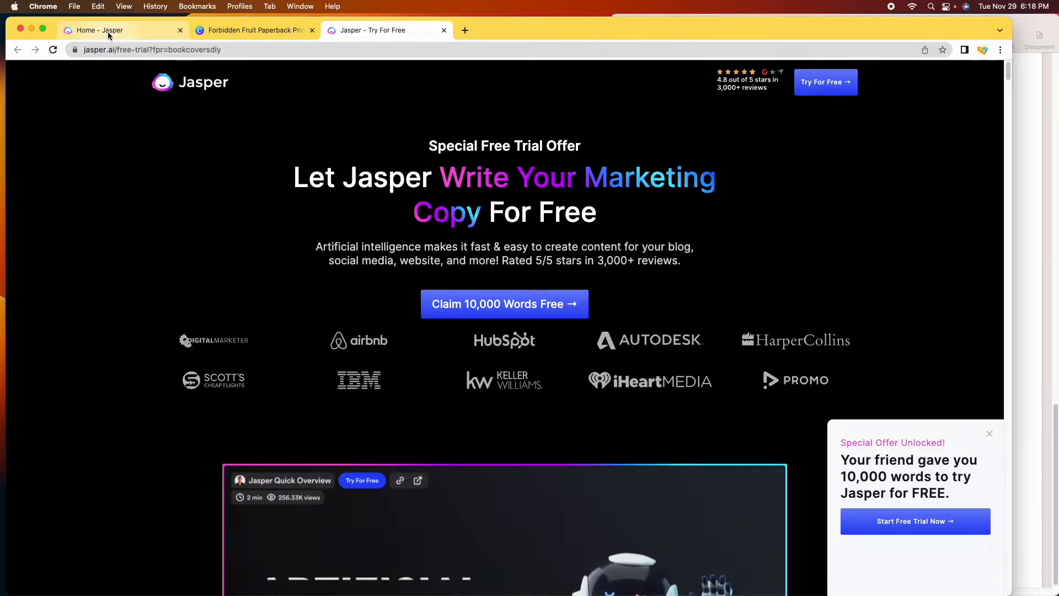
- Browse the template library in the Jasper workspace and open the Commands template
{"action": "left_click", "coordinate": [108, 33]}
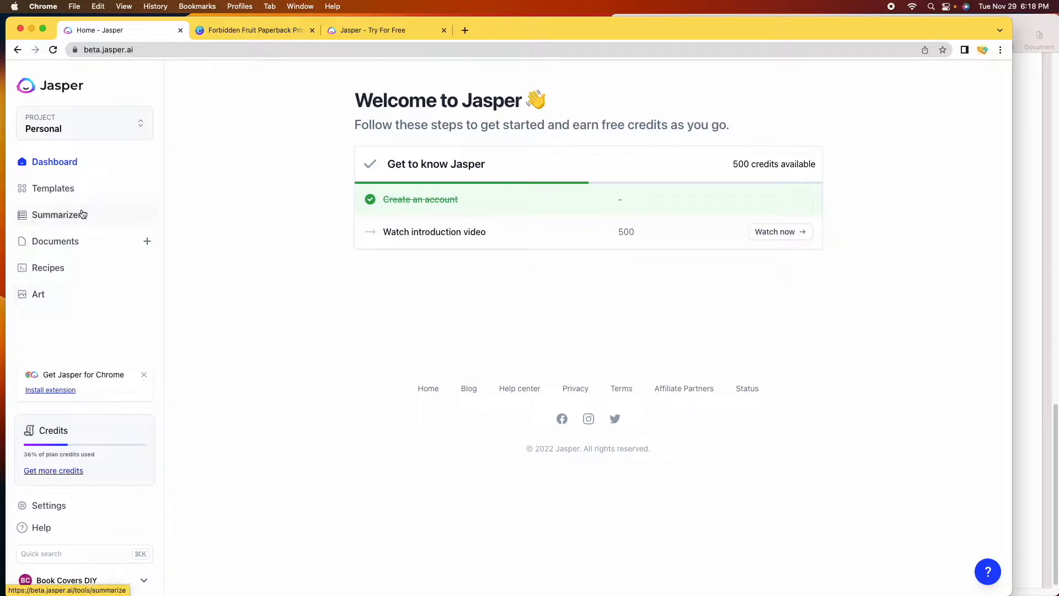
{"action": "left_click", "coordinate": [81, 190]}
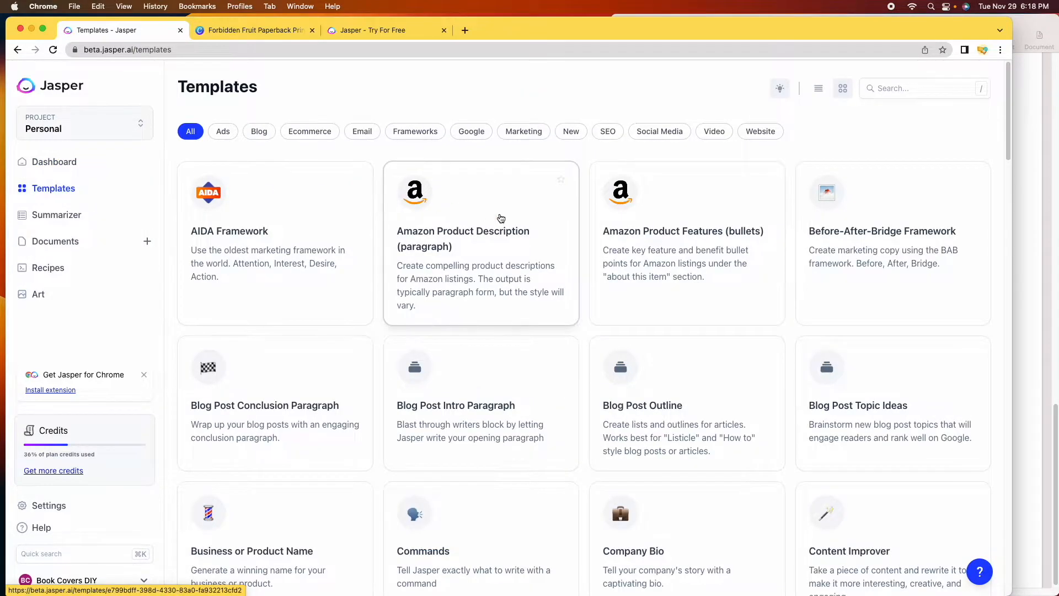
{"action": "scroll", "coordinate": [598, 406], "scroll_direction": "down", "scroll_amount": 2}
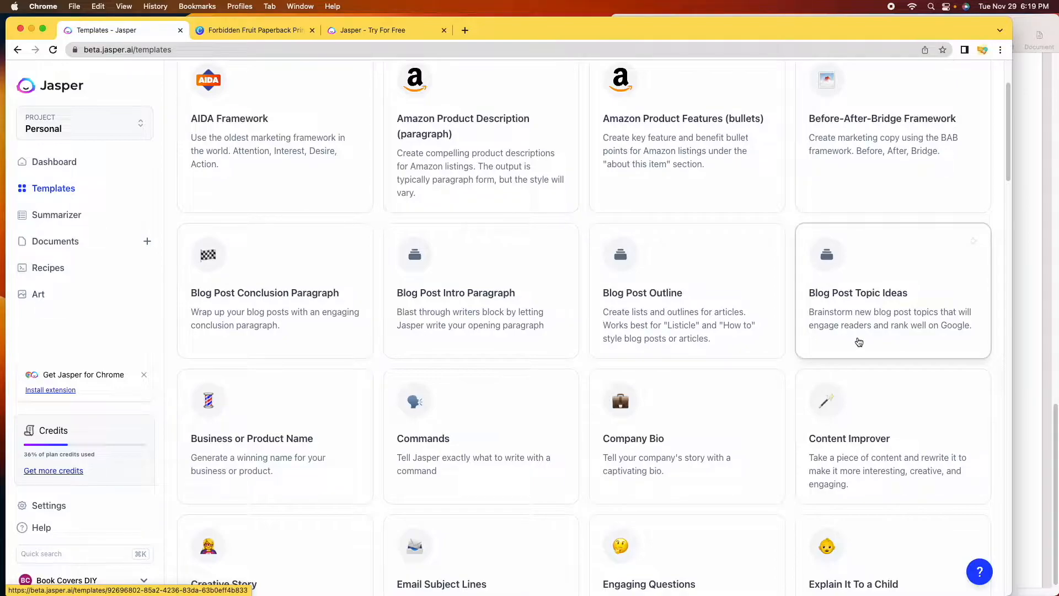
{"action": "scroll", "coordinate": [253, 425], "scroll_direction": "down", "scroll_amount": 3}
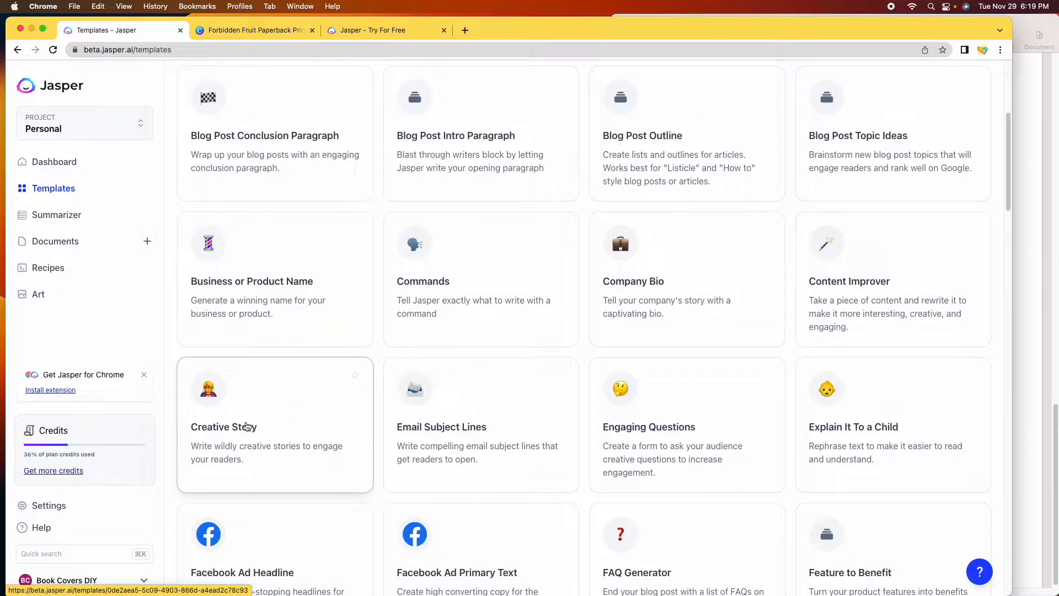
{"action": "scroll", "coordinate": [317, 447], "scroll_direction": "down", "scroll_amount": 15}
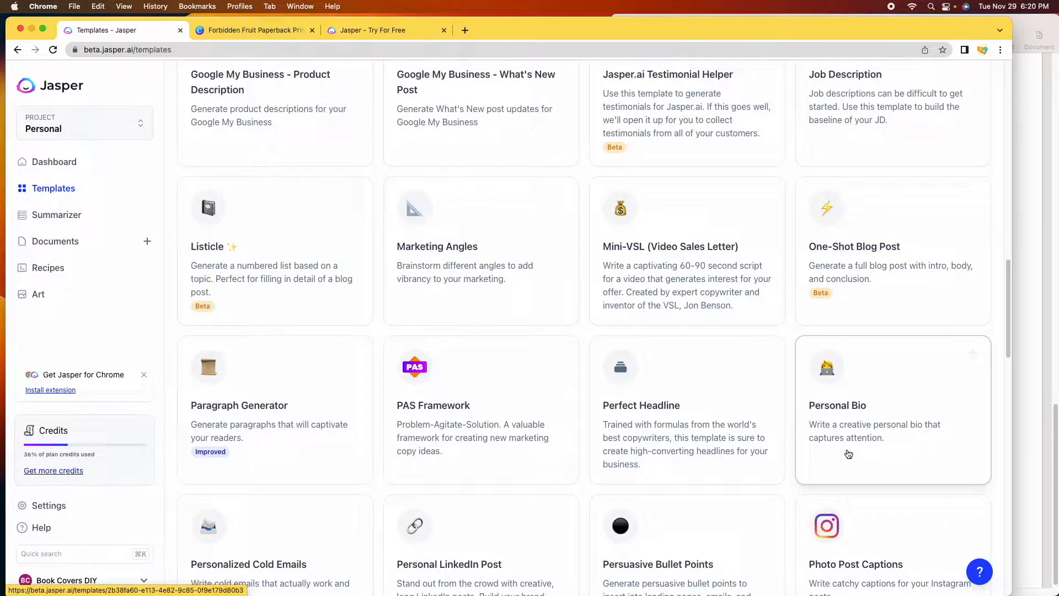
{"action": "scroll", "coordinate": [842, 388], "scroll_direction": "down", "scroll_amount": 2}
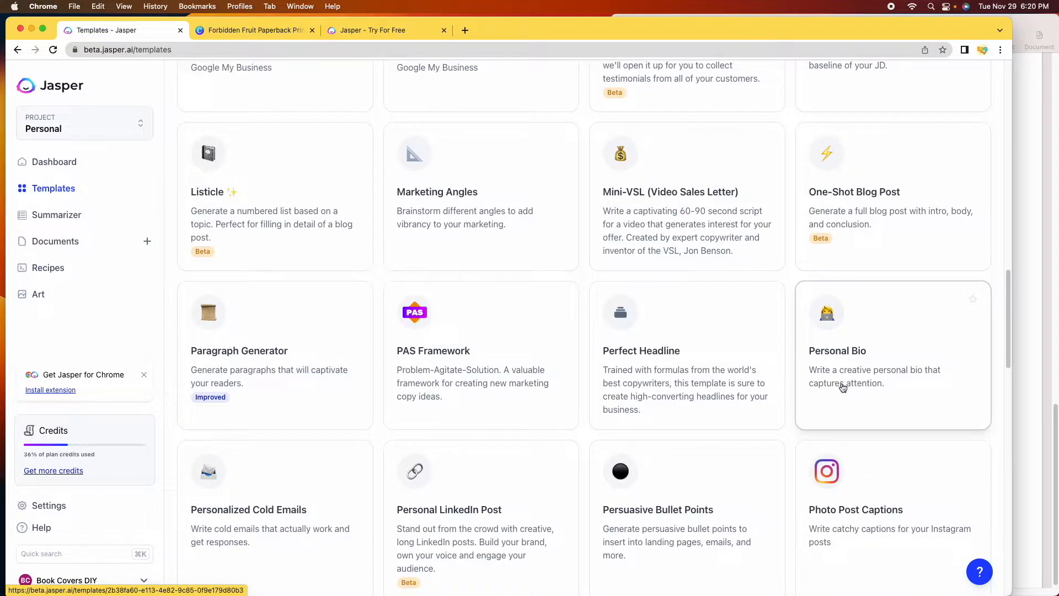
{"action": "scroll", "coordinate": [799, 458], "scroll_direction": "down", "scroll_amount": 15}
{"action": "scroll", "coordinate": [507, 402], "scroll_direction": "up", "scroll_amount": 20}
{"action": "scroll", "coordinate": [508, 402], "scroll_direction": "up", "scroll_amount": 13}
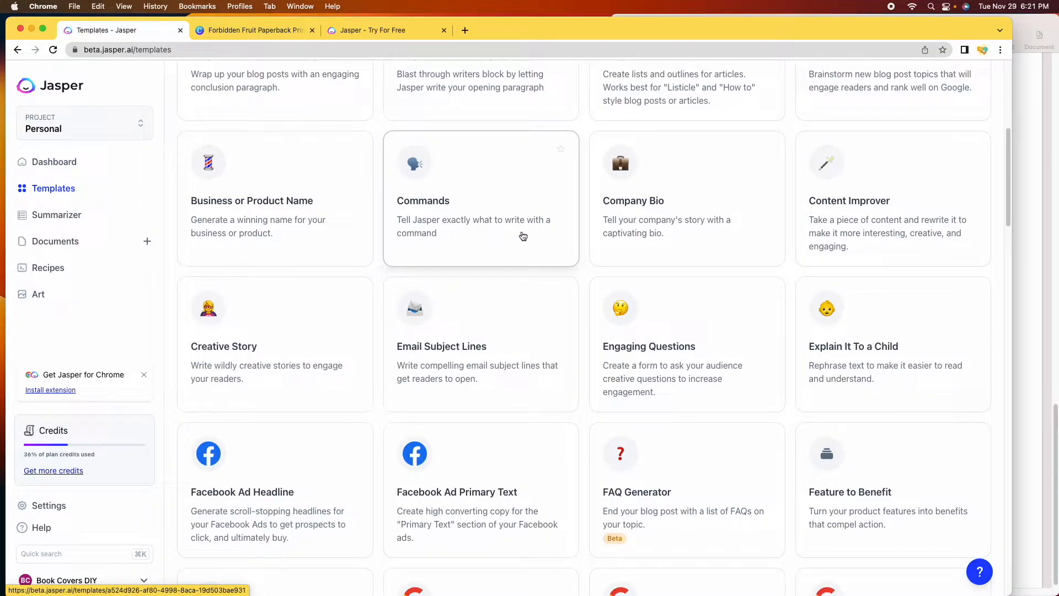
{"action": "left_click", "coordinate": [468, 189]}
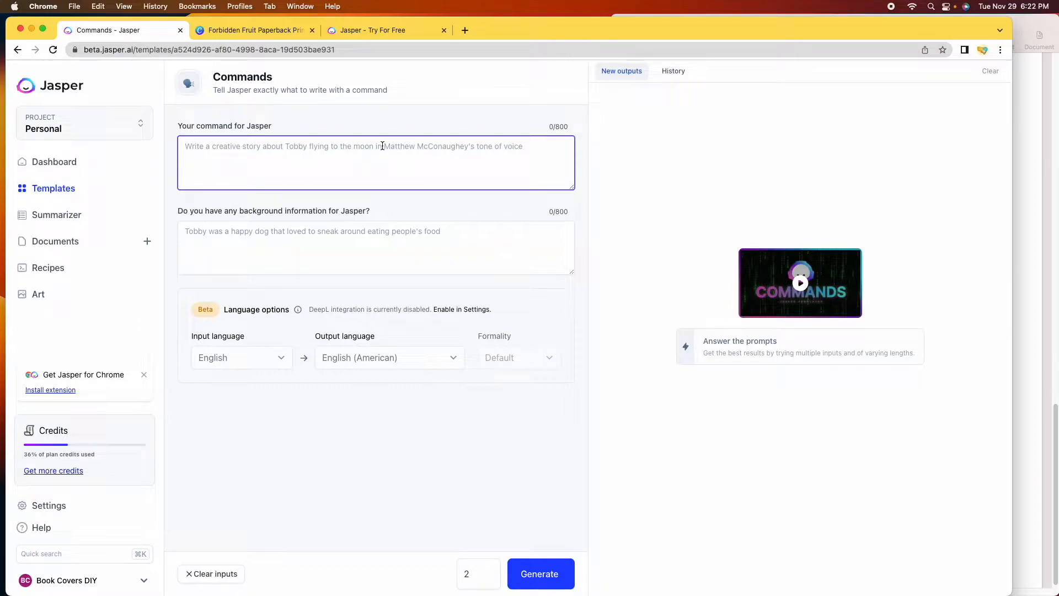
- Copy the 1963 time traveler prompt from the Sample Book Blurbs document in Pages and paste it as the command for Jasper
{"action": "left_click", "coordinate": [1045, 187]}
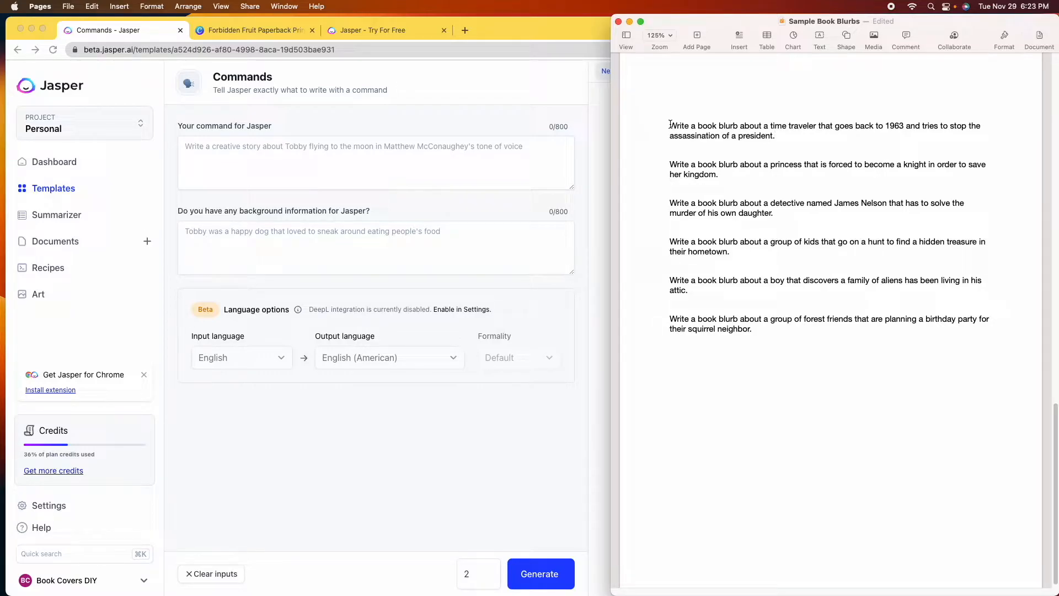
{"action": "left_click_drag", "start_coordinate": [670, 125], "coordinate": [778, 138]}
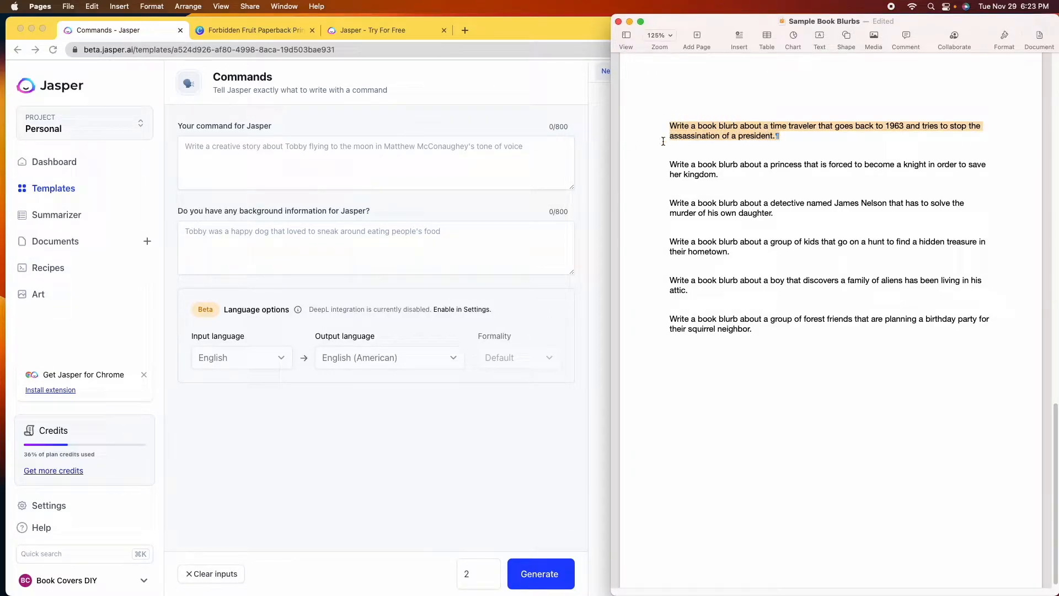
{"action": "left_click", "coordinate": [311, 145]}
{"action": "right_click", "coordinate": [744, 132]}
{"action": "left_click", "coordinate": [779, 176]}
{"action": "left_click", "coordinate": [349, 144]}
{"action": "right_click", "coordinate": [320, 146]}
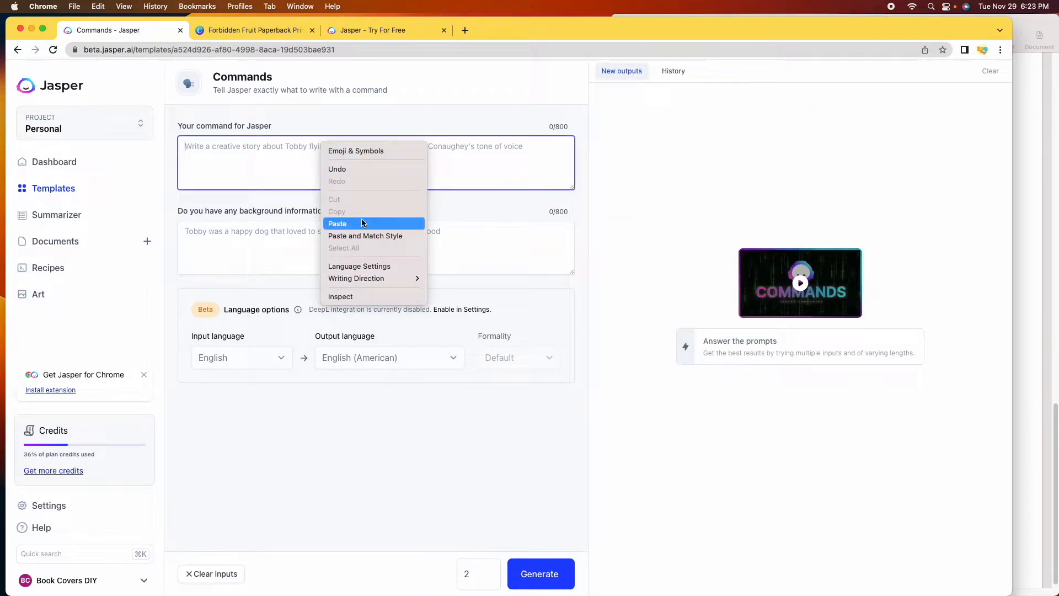
{"action": "left_click", "coordinate": [347, 224]}
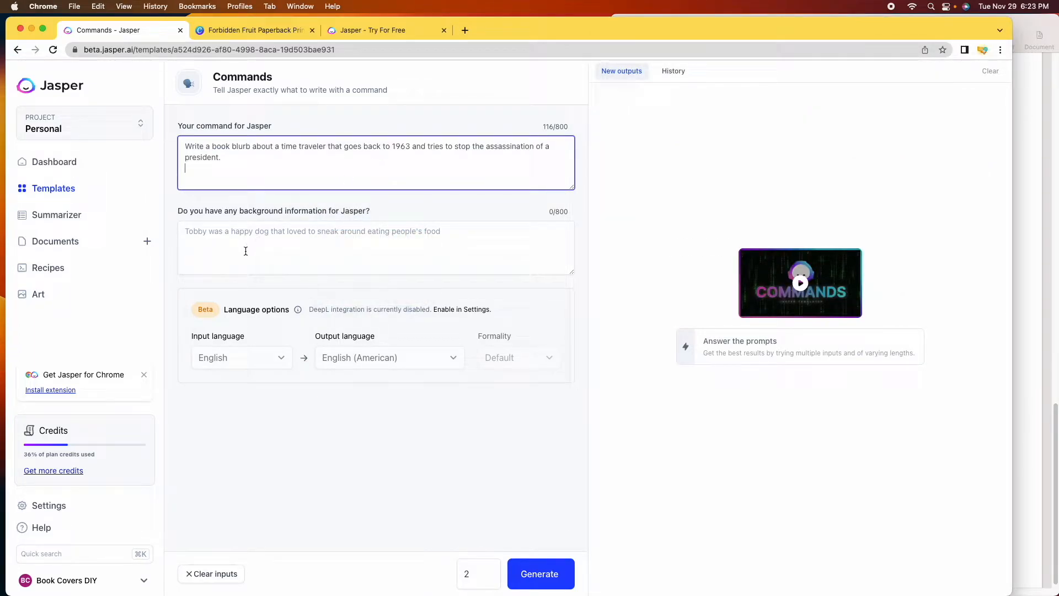
- Insert "named" and the character's full name after "time traveler" in the Jasper command
{"action": "left_click", "coordinate": [256, 234]}
{"action": "left_click", "coordinate": [326, 146]}
{"action": "type", "text": "named "}
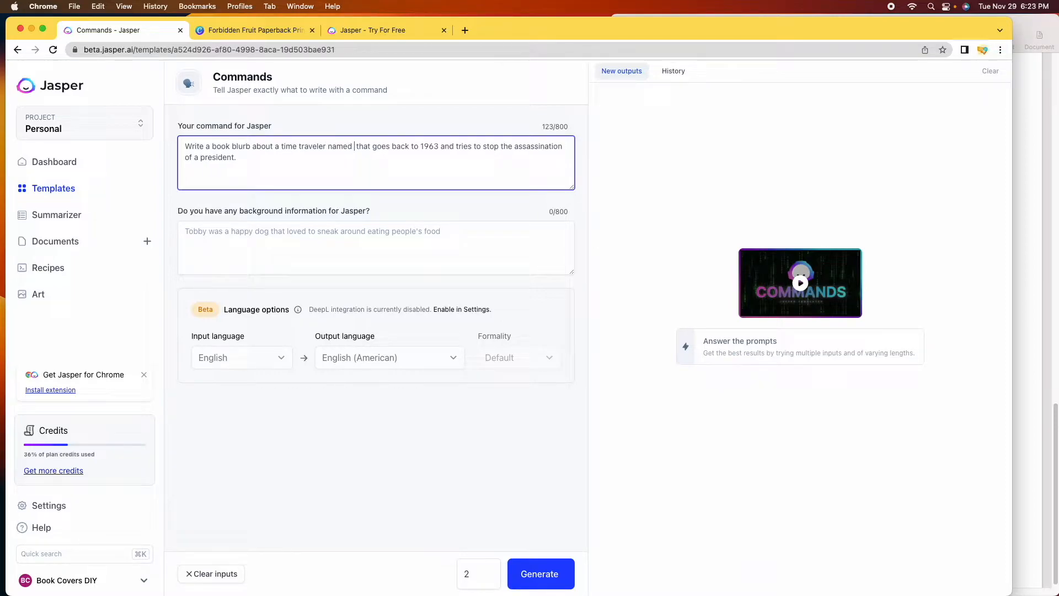
{"action": "type", "text": "Jed "}
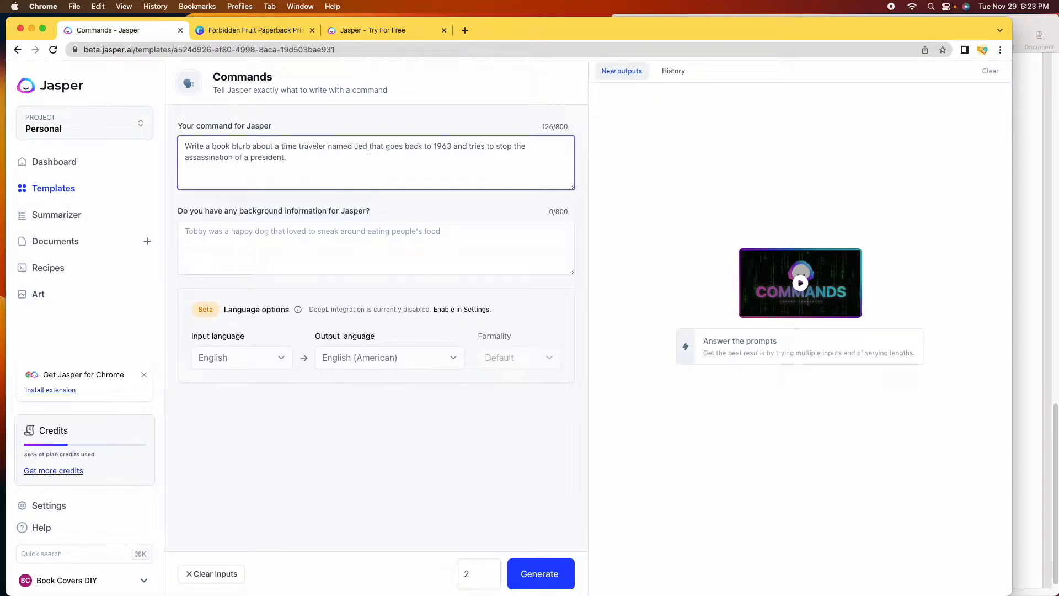
{"action": "type", "text": "Jones"}
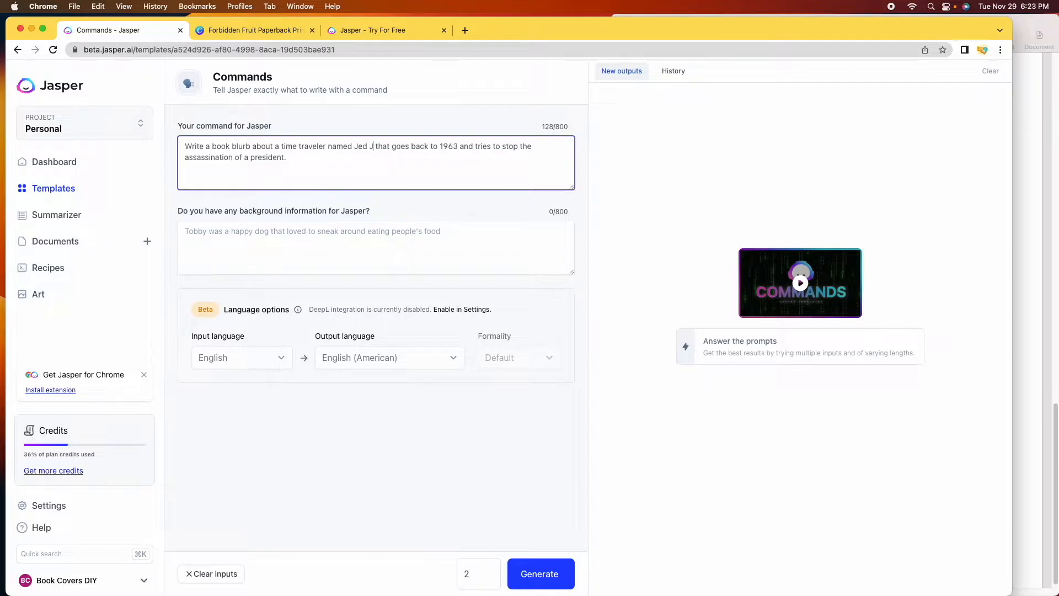
- Fill in the background information with a sentence saying the named character "was an unemployed inventor."
{"action": "left_click", "coordinate": [341, 233]}
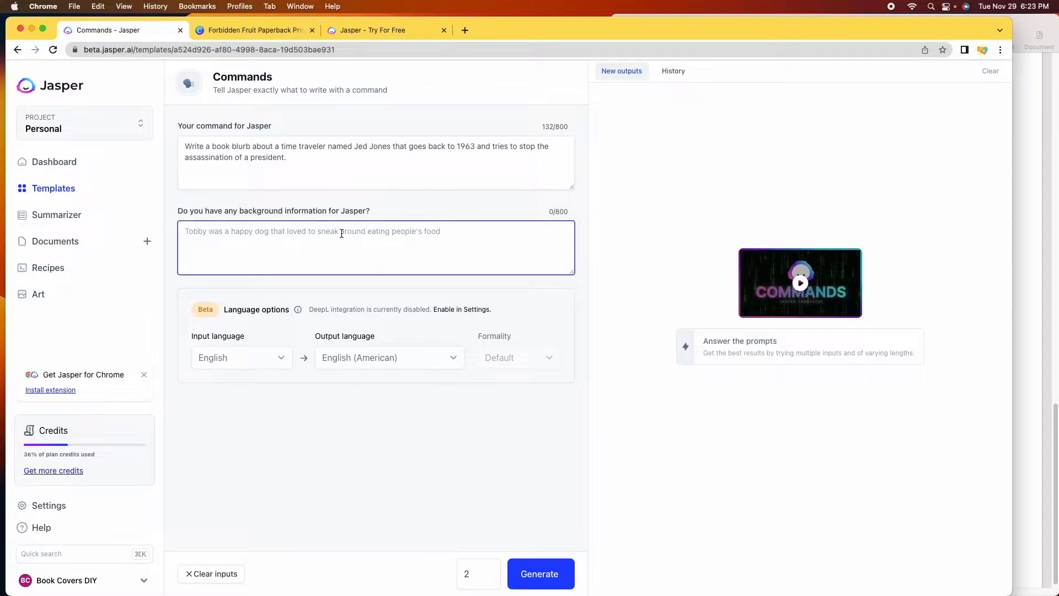
{"action": "type", "text": "Jed Jones was a"}
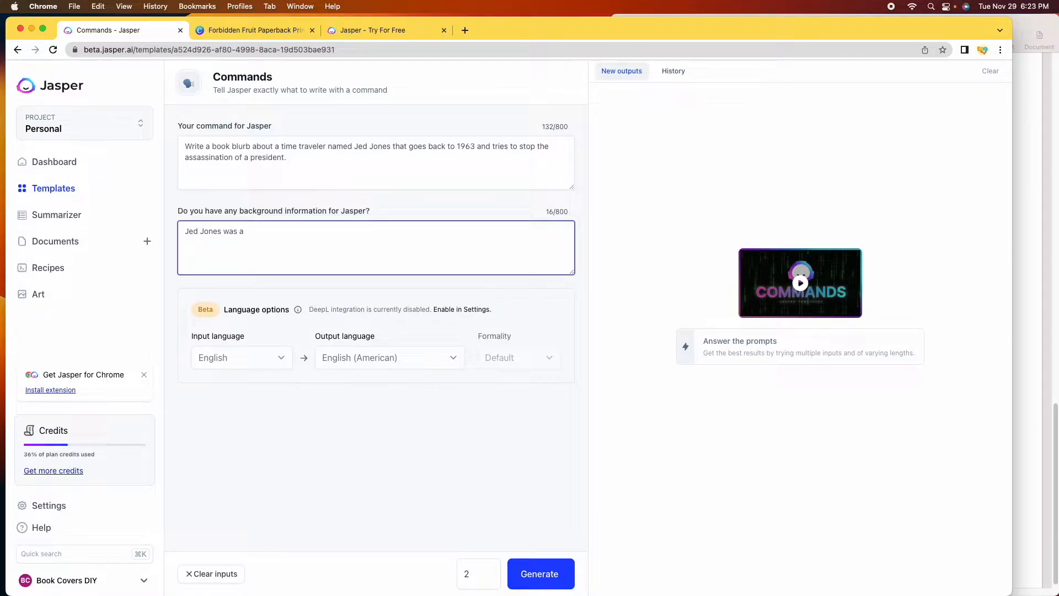
{"action": "type", "text": "  unemployed inventor."}
{"action": "left_click", "coordinate": [237, 393]}
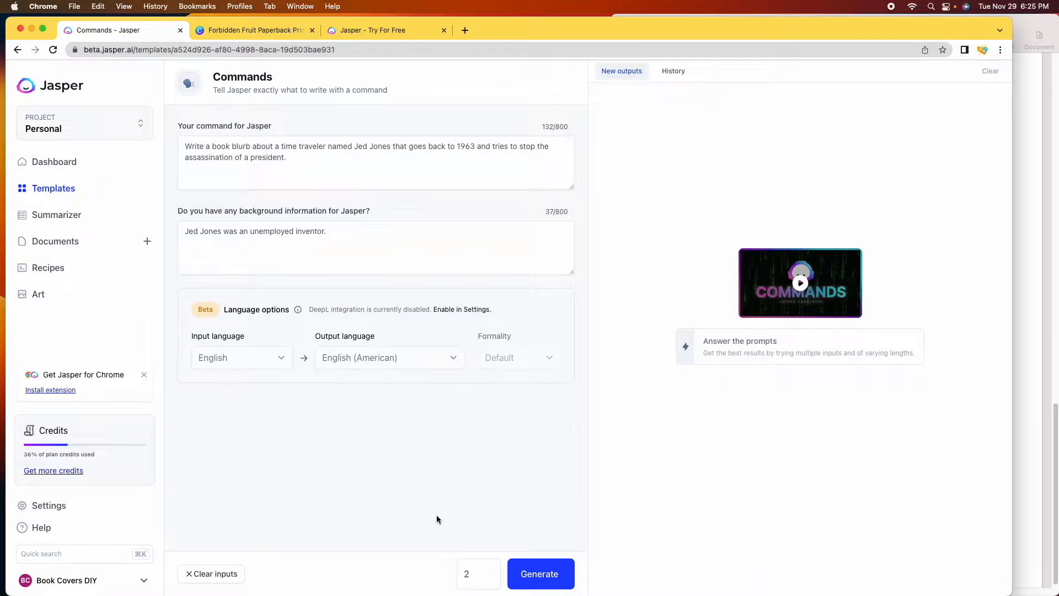
- Generate book blurbs from the command and background information with the output count at 2
{"action": "left_click", "coordinate": [490, 571]}
{"action": "left_click", "coordinate": [489, 571]}
{"action": "double_click", "coordinate": [488, 577]}
{"action": "left_click", "coordinate": [531, 575]}
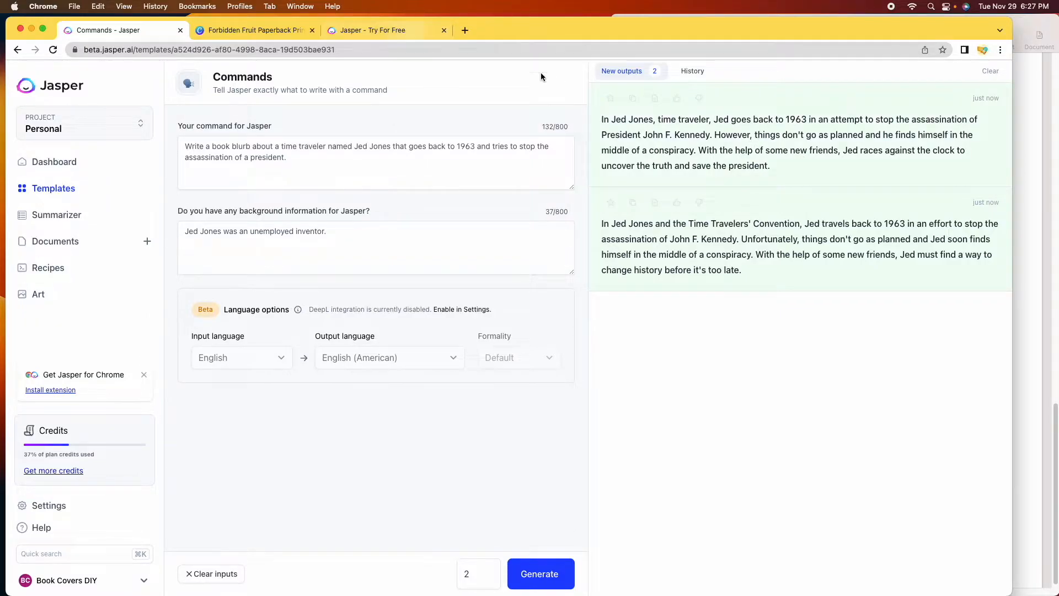
- Copy the first generated blurb and view the Forbidden Fruit cover in Canva and the Sample Book Blurbs document in Pages
{"action": "left_click", "coordinate": [264, 31]}
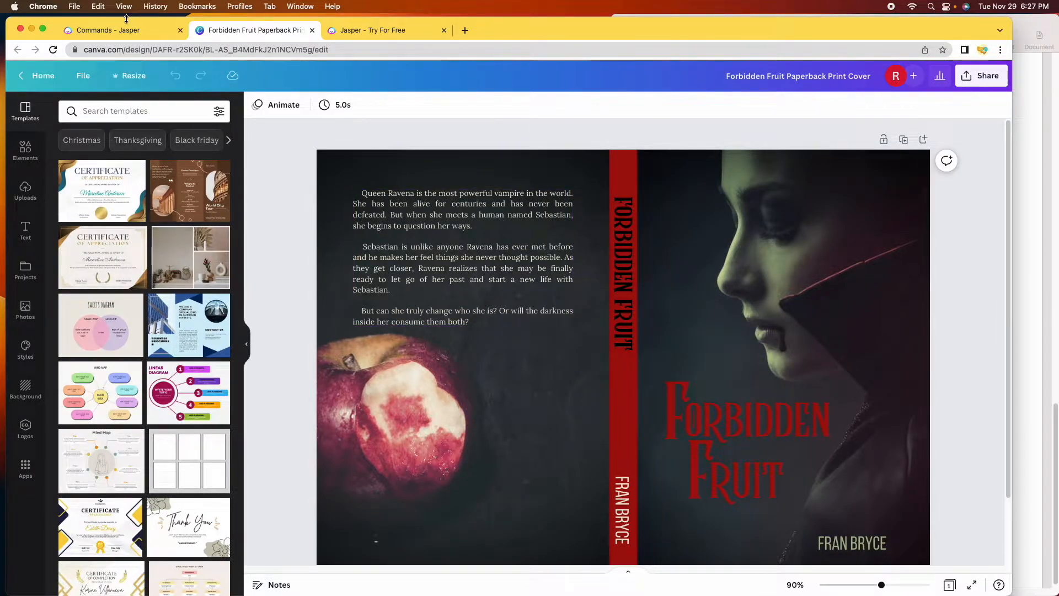
{"action": "left_click", "coordinate": [111, 31]}
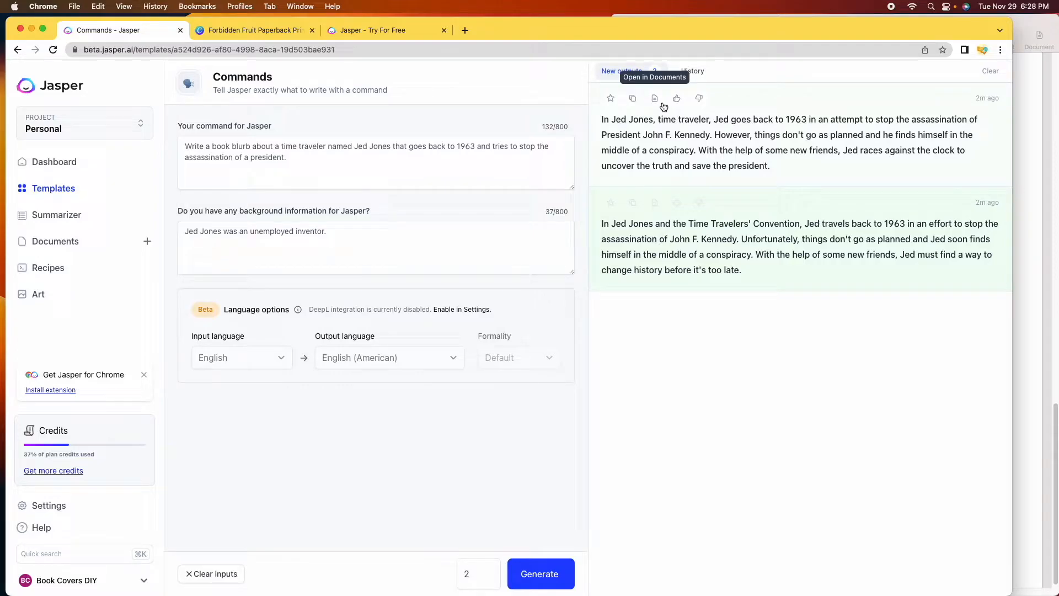
{"action": "left_click", "coordinate": [634, 101]}
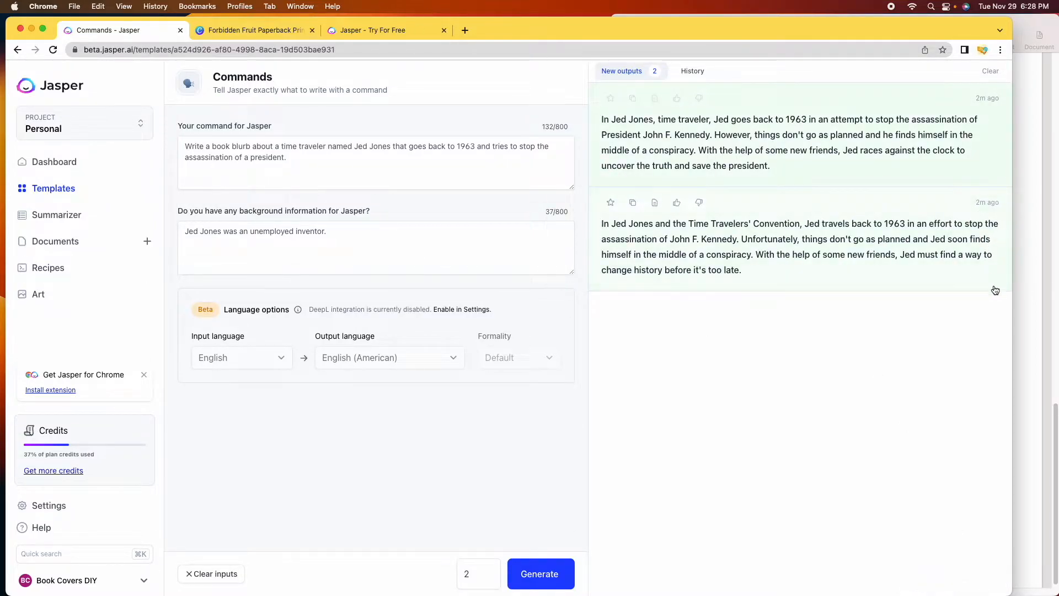
{"action": "left_click", "coordinate": [270, 28]}
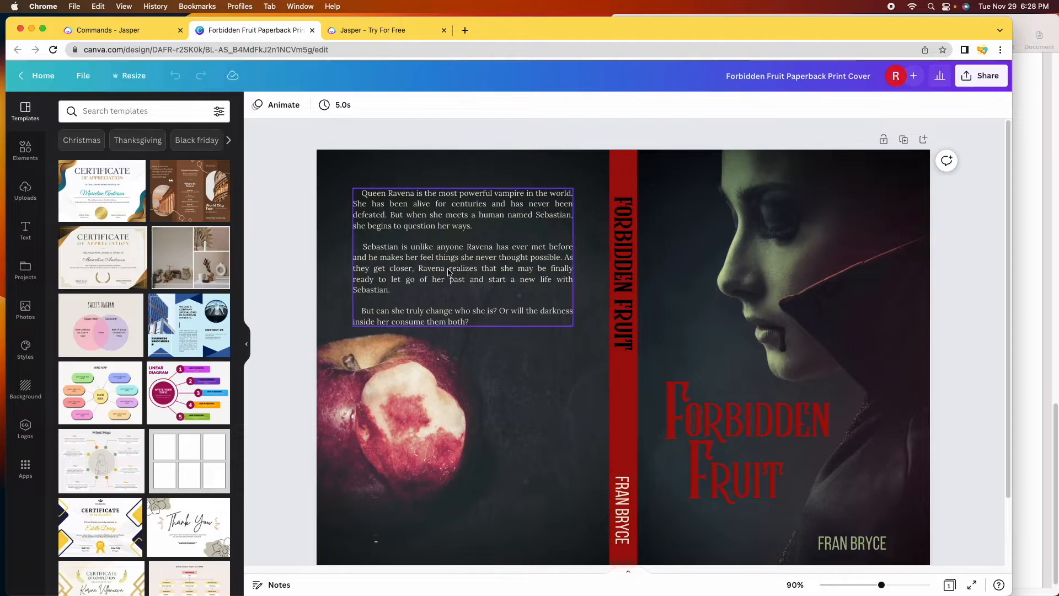
{"action": "left_click", "coordinate": [126, 30]}
{"action": "left_click", "coordinate": [1037, 371]}
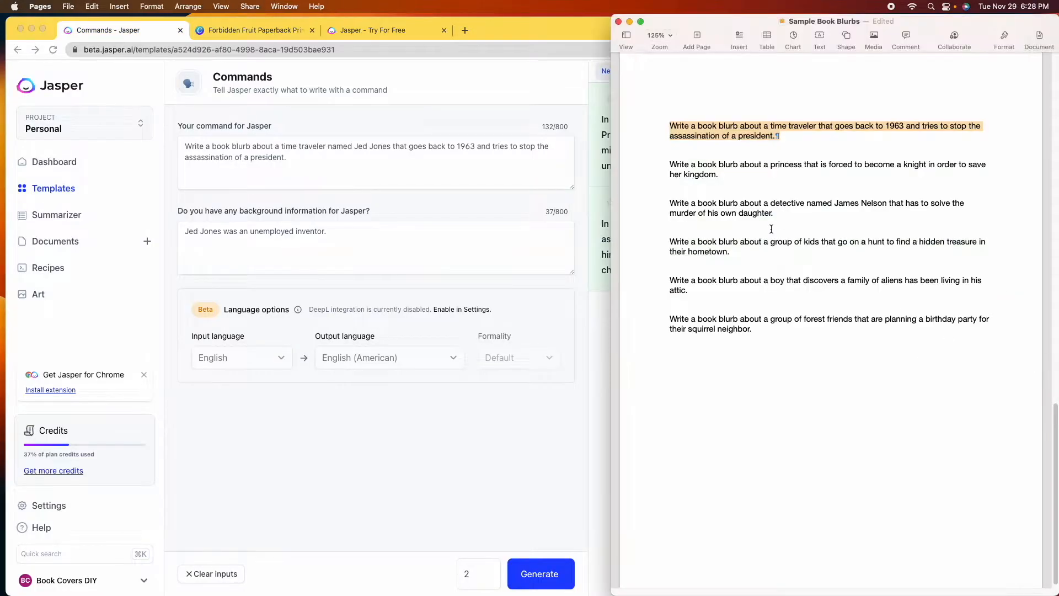
{"action": "left_click", "coordinate": [672, 158]}
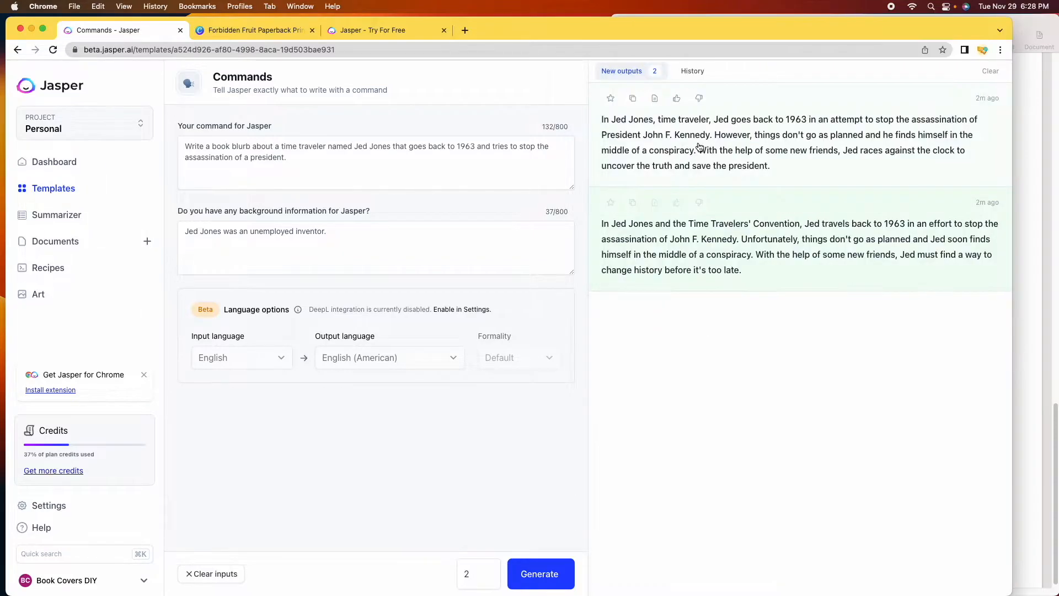
- Open the first generated blurb in its editor, highlight its text, and close the editor
{"action": "left_click", "coordinate": [736, 145]}
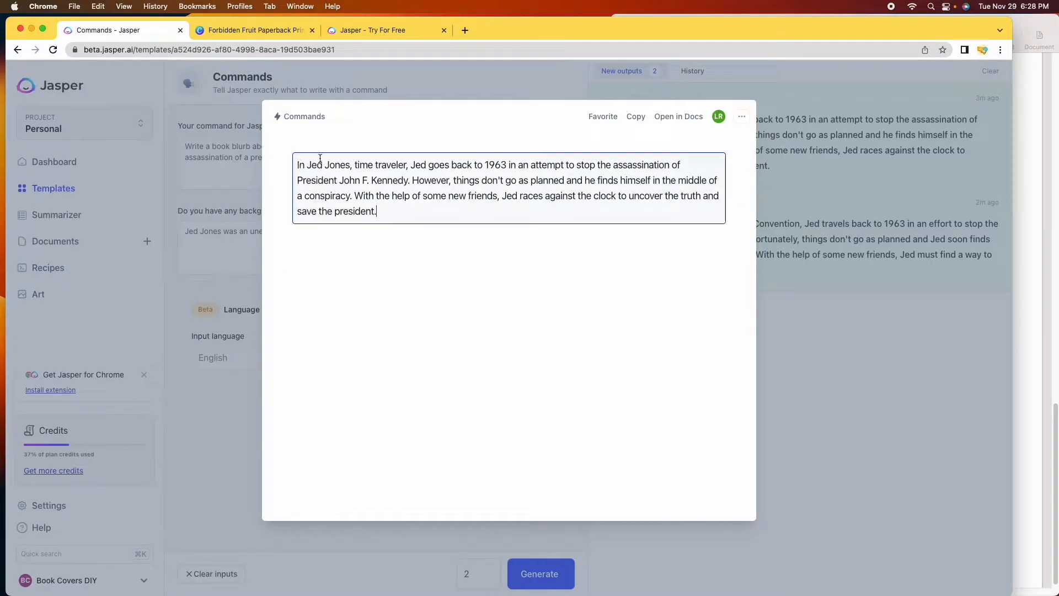
{"action": "left_click_drag", "start_coordinate": [378, 210], "coordinate": [297, 162]}
{"action": "left_click", "coordinate": [434, 279]}
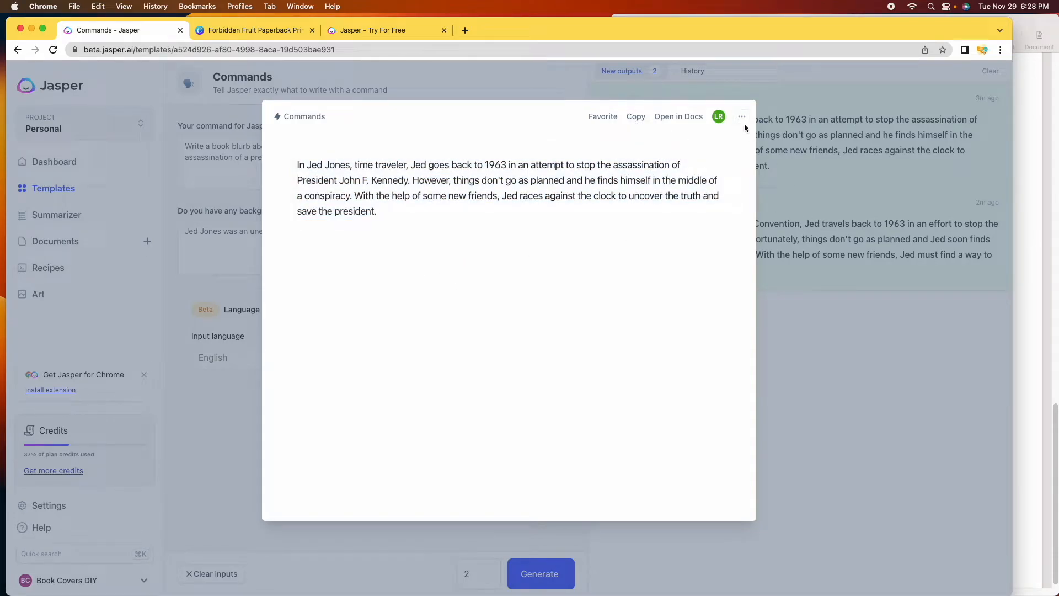
{"action": "left_click", "coordinate": [810, 159]}
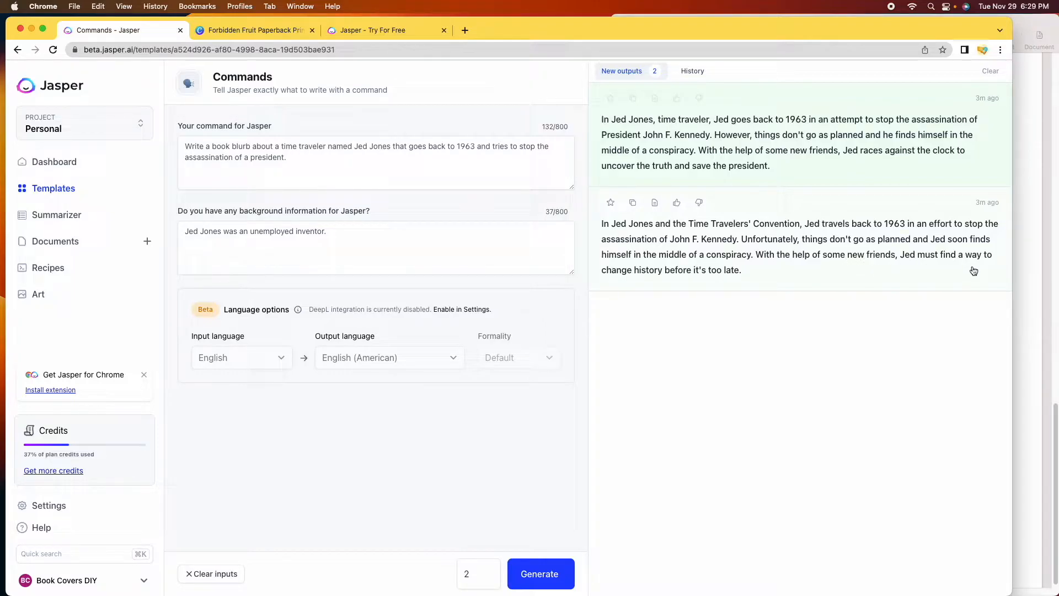
- Extend the end of the Jasper command with "with the help of his grandfather"
{"action": "left_click", "coordinate": [366, 240]}
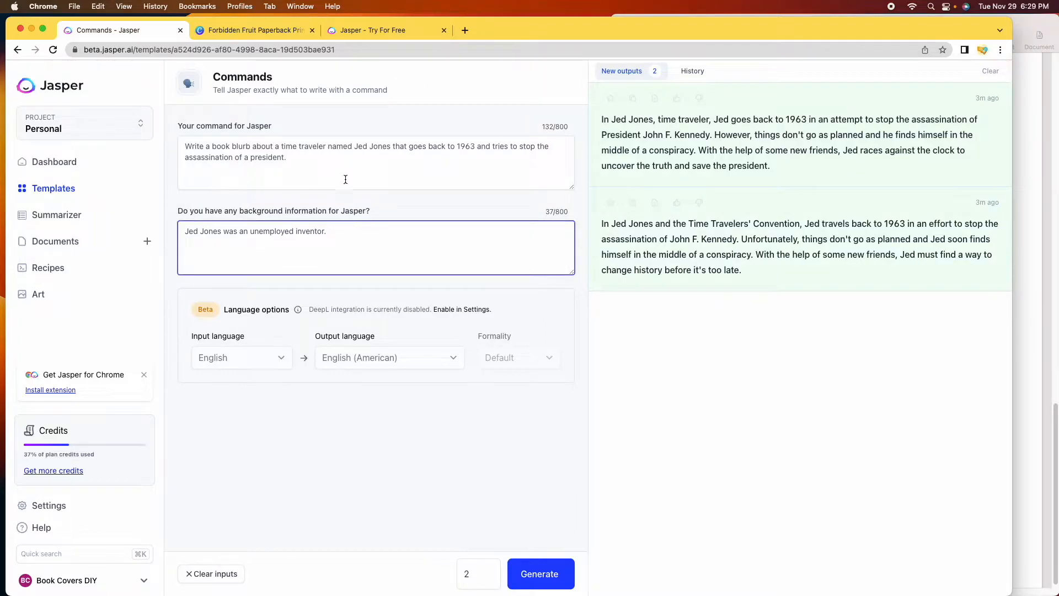
{"action": "left_click", "coordinate": [283, 157]}
{"action": "type", "text": "with the help o"}
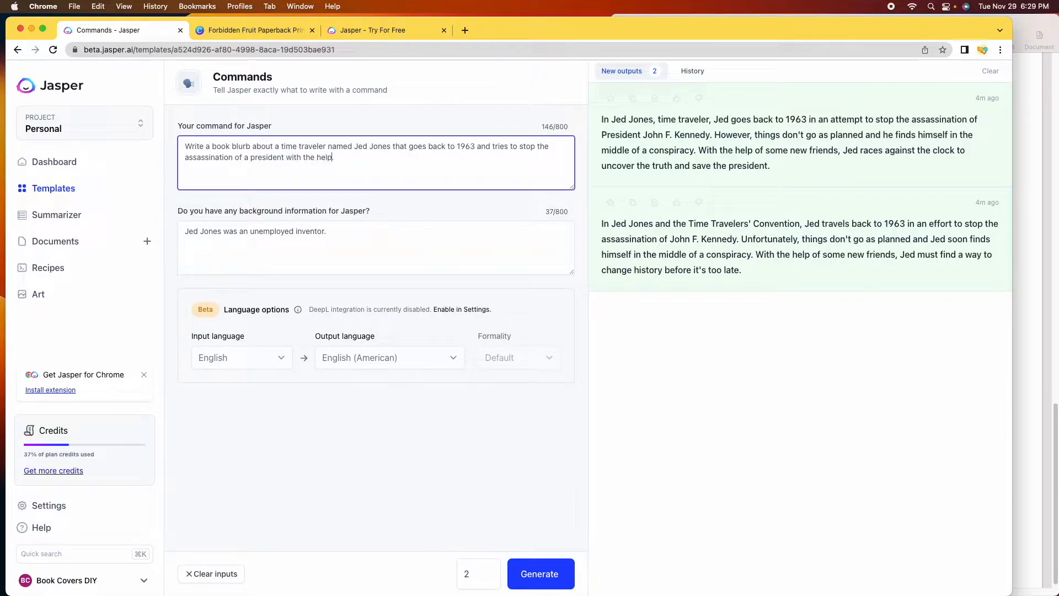
{"action": "type", "text": "f his grandfather"}
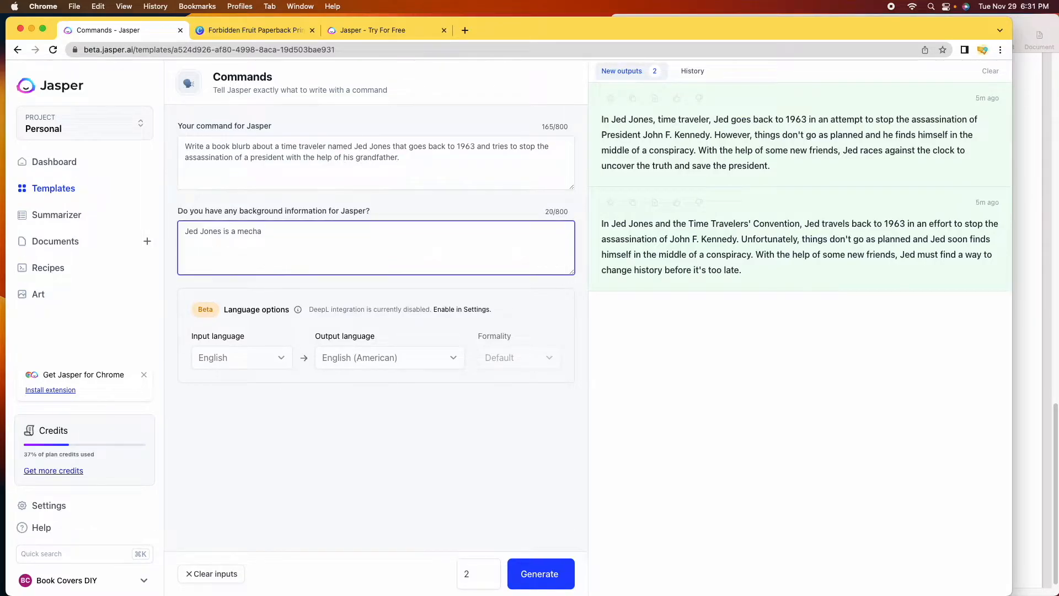
- Rewrite the background information to say the named character "is an auto mechanic."
{"action": "key", "text": "BackSpace"}
{"action": "key", "text": "BackSpace"}
{"action": "key", "text": "BackSpace"}
{"action": "key", "text": "BackSpace"}
{"action": "key", "text": "BackSpace"}
{"action": "key", "text": "BackSpace"}
{"action": "type", "text": "n auto mechanic."}
{"action": "key", "text": "shift+Tab"}
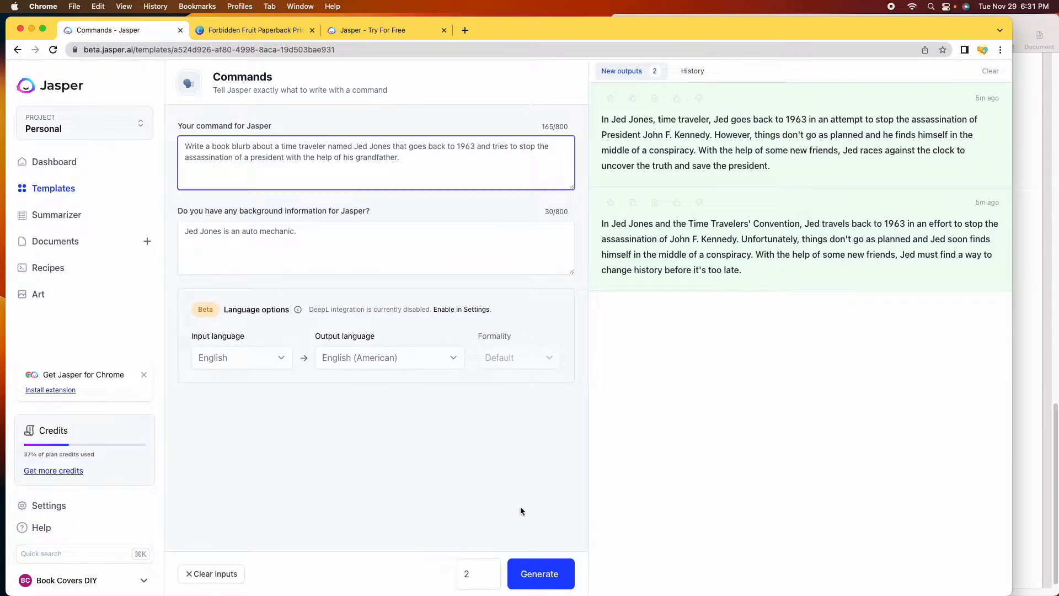
- Generate two new blurbs from the revised inputs, and copy the full text of the third listed blurb from its editor
{"action": "left_click", "coordinate": [551, 579]}
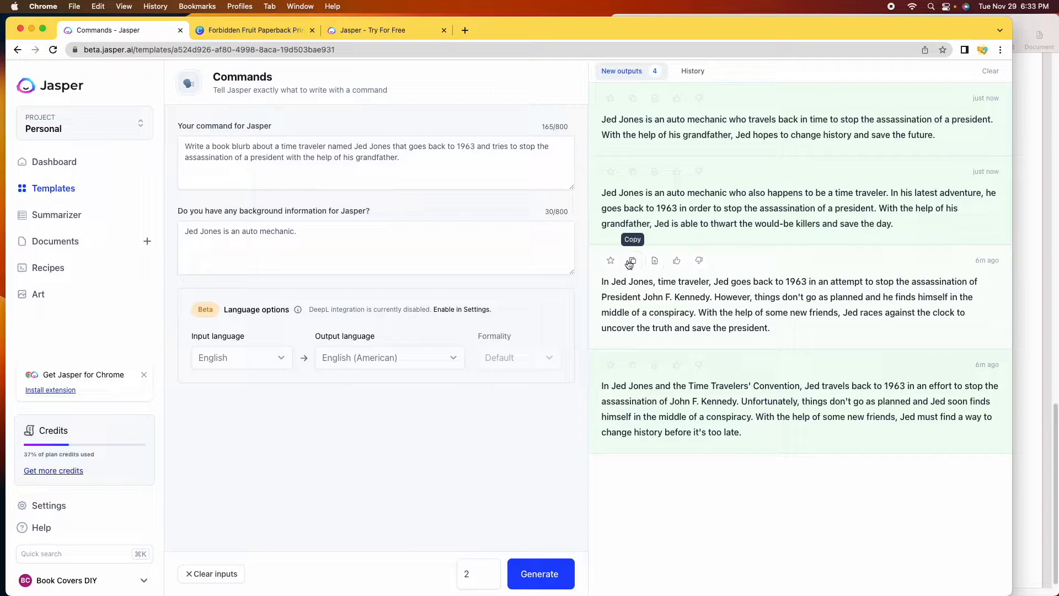
{"action": "left_click", "coordinate": [683, 304]}
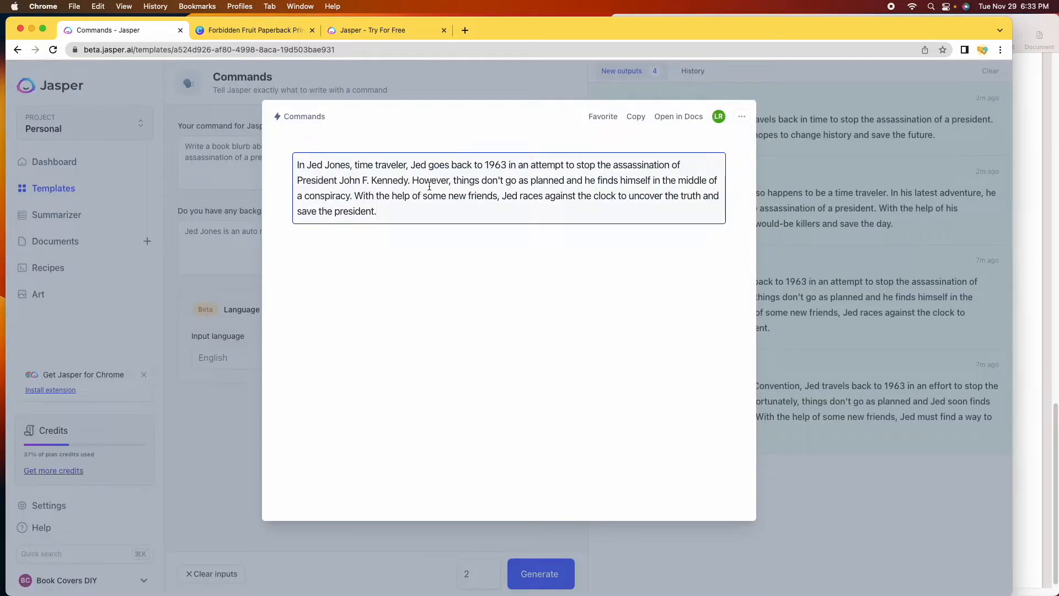
{"action": "left_click_drag", "start_coordinate": [389, 211], "coordinate": [279, 165]}
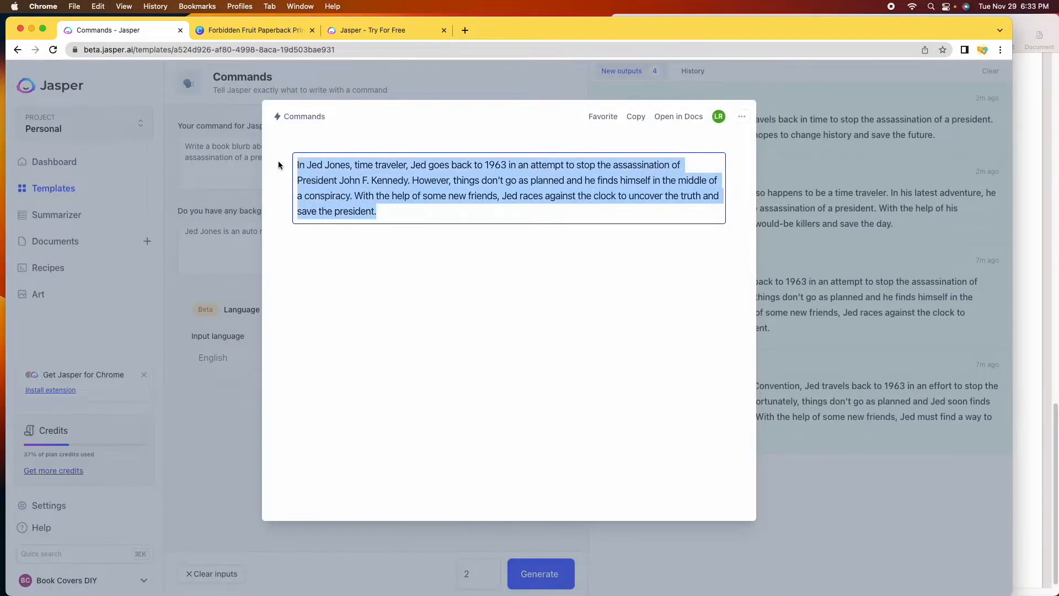
{"action": "right_click", "coordinate": [330, 172]}
{"action": "left_click", "coordinate": [398, 260]}
{"action": "left_click", "coordinate": [697, 334]}
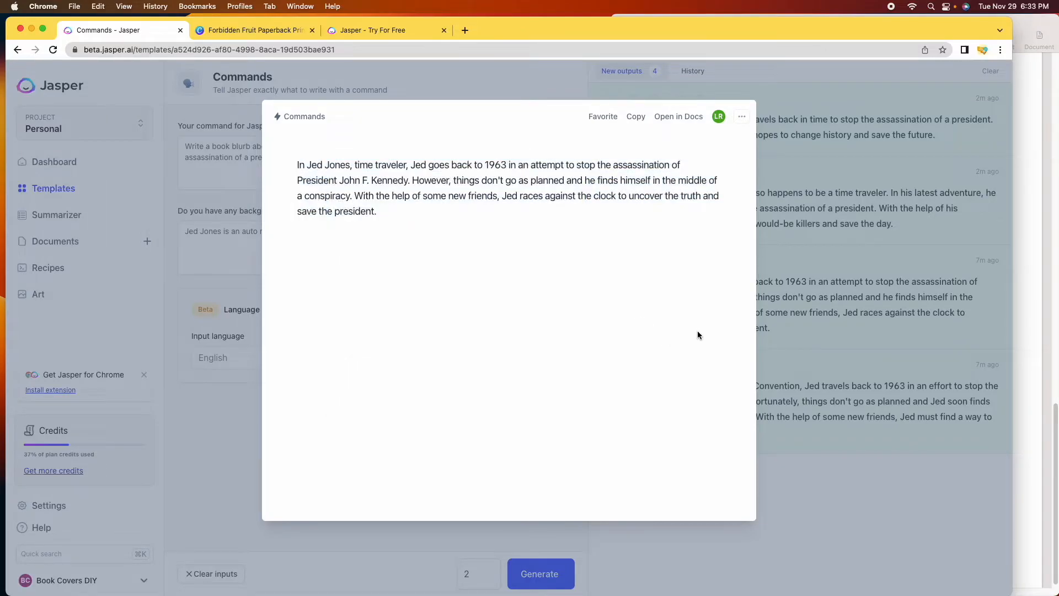
{"action": "left_click", "coordinate": [867, 458]}
- Switch to the Sample Book Blurbs document in Pages and paste the copied blurb in a new paragraph below the time traveler prompt
{"action": "left_click", "coordinate": [1020, 371]}
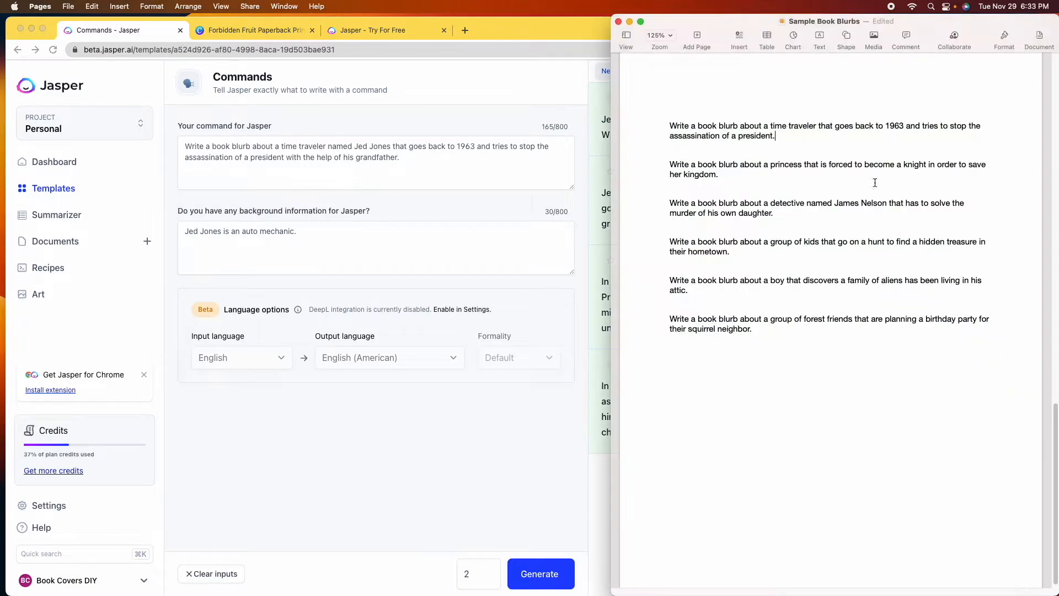
{"action": "key", "text": "Return"}
{"action": "key", "text": "Return"}
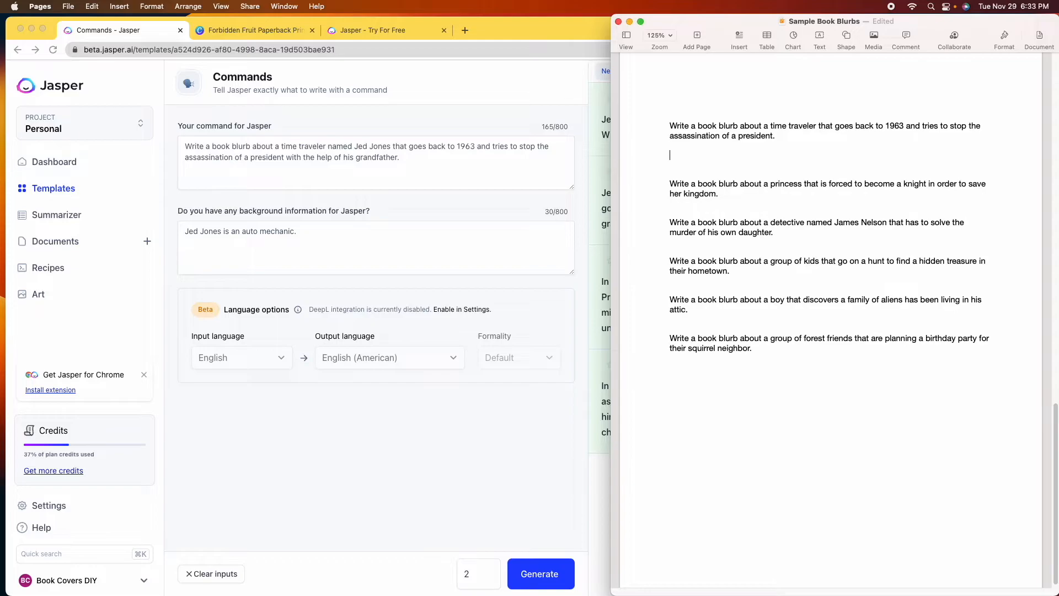
{"action": "key", "text": "super+v"}
- Show the text formatting options and change the pasted time traveler blurb's text color to blue
{"action": "left_click", "coordinate": [1004, 38]}
{"action": "left_click_drag", "start_coordinate": [611, 190], "coordinate": [521, 191]}
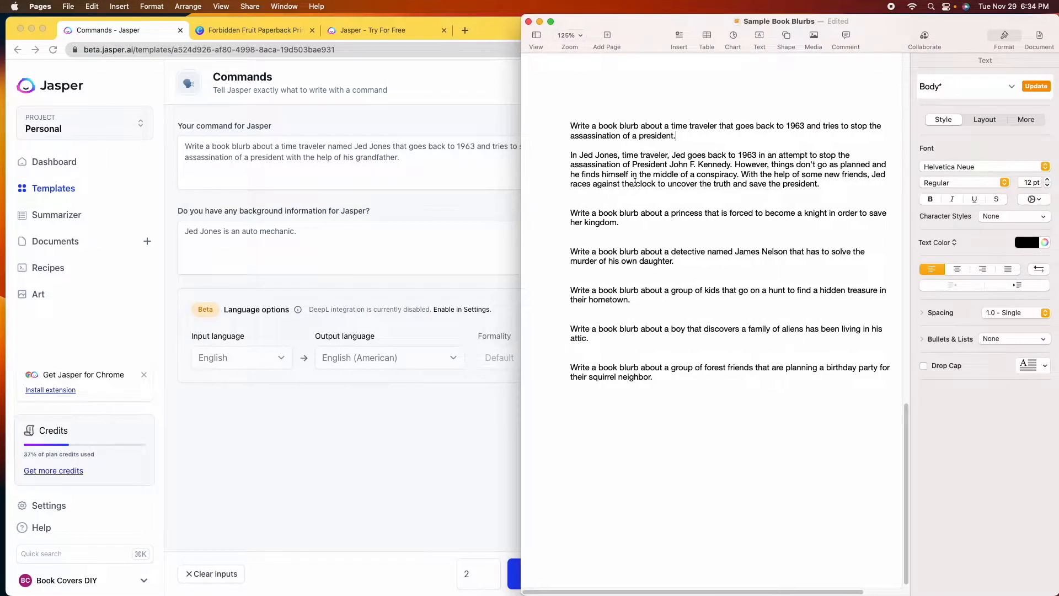
{"action": "left_click_drag", "start_coordinate": [570, 158], "coordinate": [823, 184]}
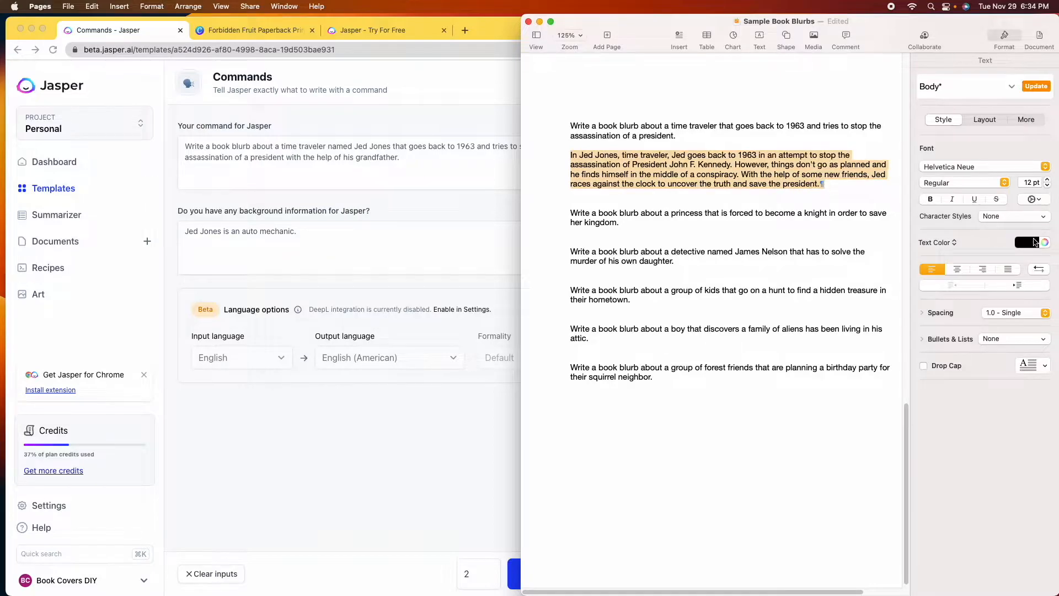
{"action": "left_click", "coordinate": [1033, 245]}
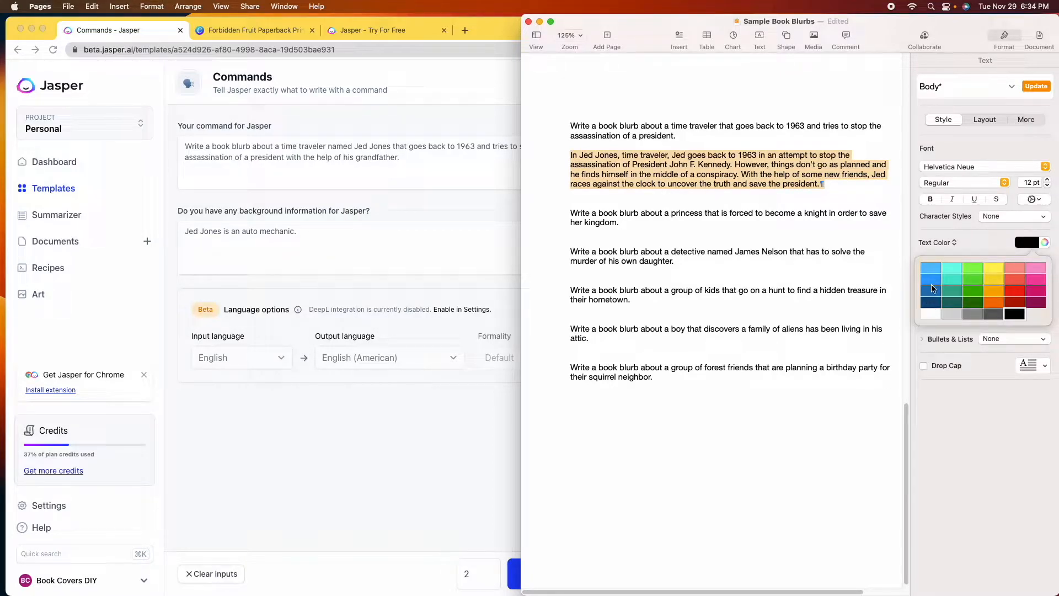
{"action": "left_click", "coordinate": [931, 294]}
{"action": "left_click", "coordinate": [847, 191]}
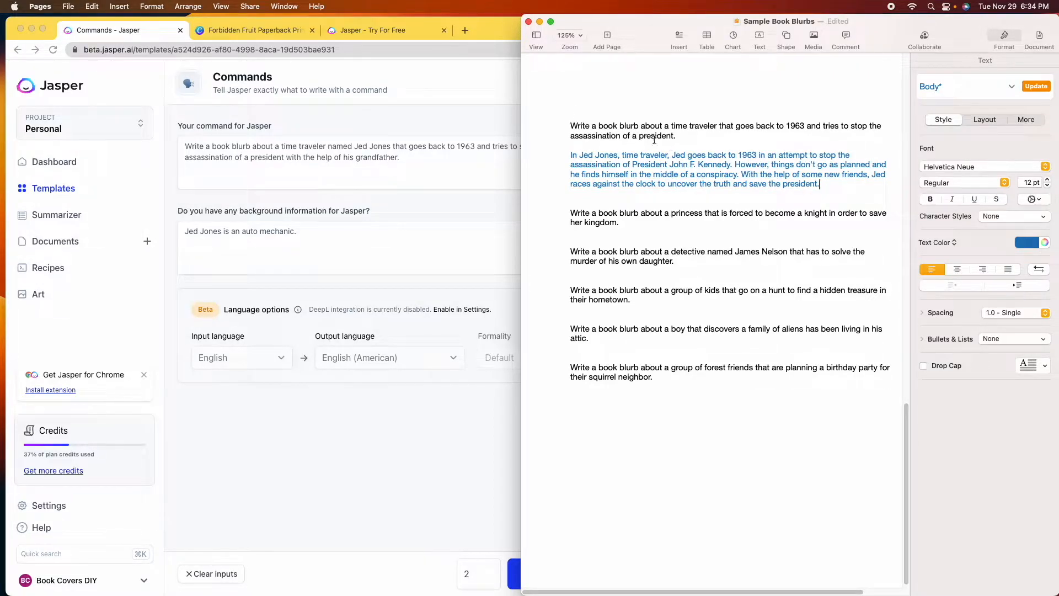
{"action": "left_click", "coordinate": [538, 204]}
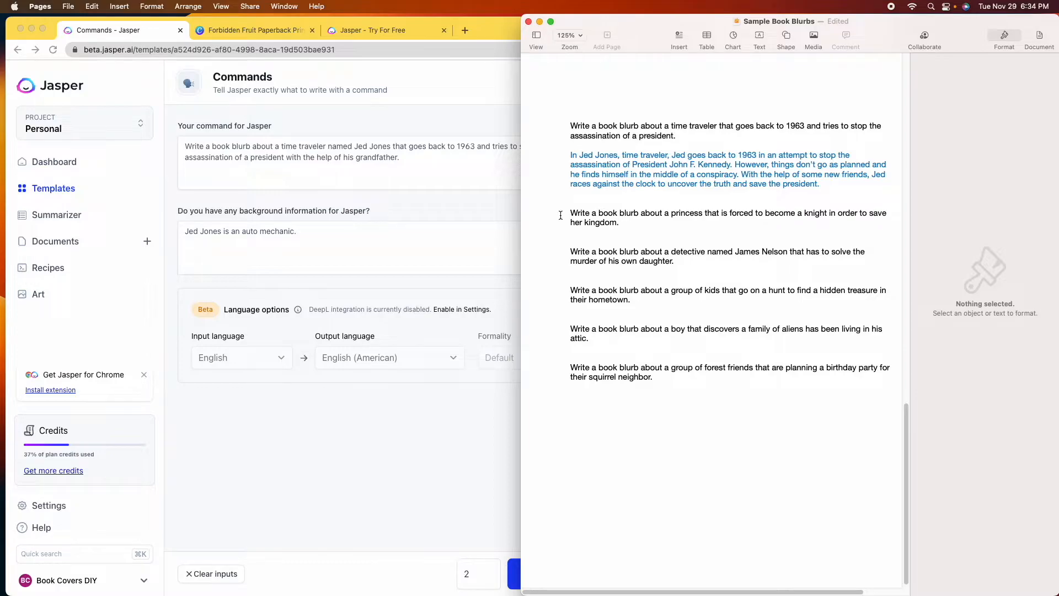
- Copy the prompt about a princess forced to become a knight from the document and return to Jasper in Chrome
{"action": "triple_click", "coordinate": [640, 216]}
{"action": "key", "text": "super+c"}
{"action": "right_click", "coordinate": [603, 217]}
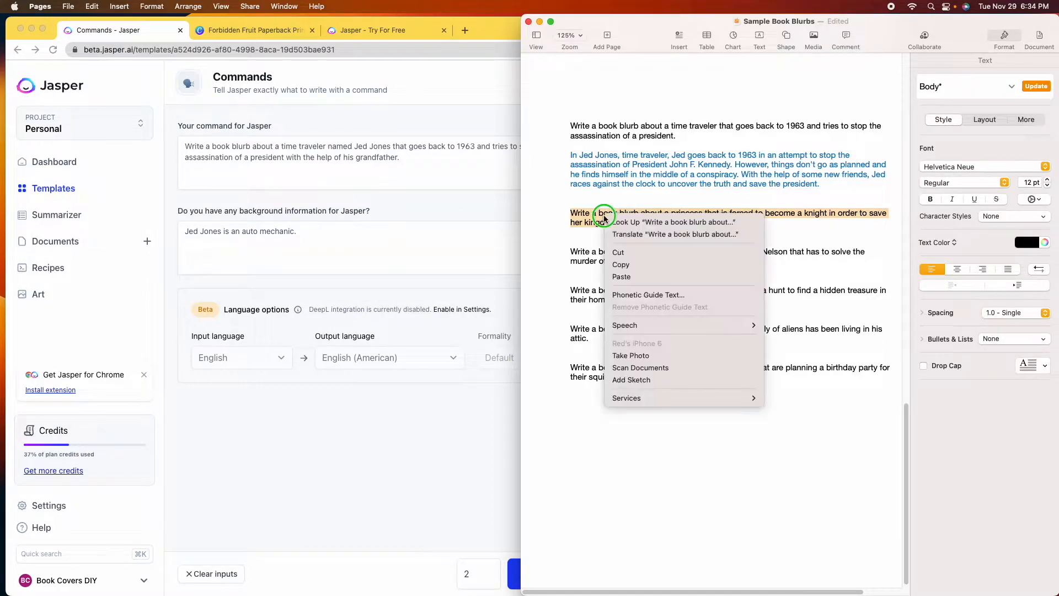
{"action": "left_click", "coordinate": [514, 247]}
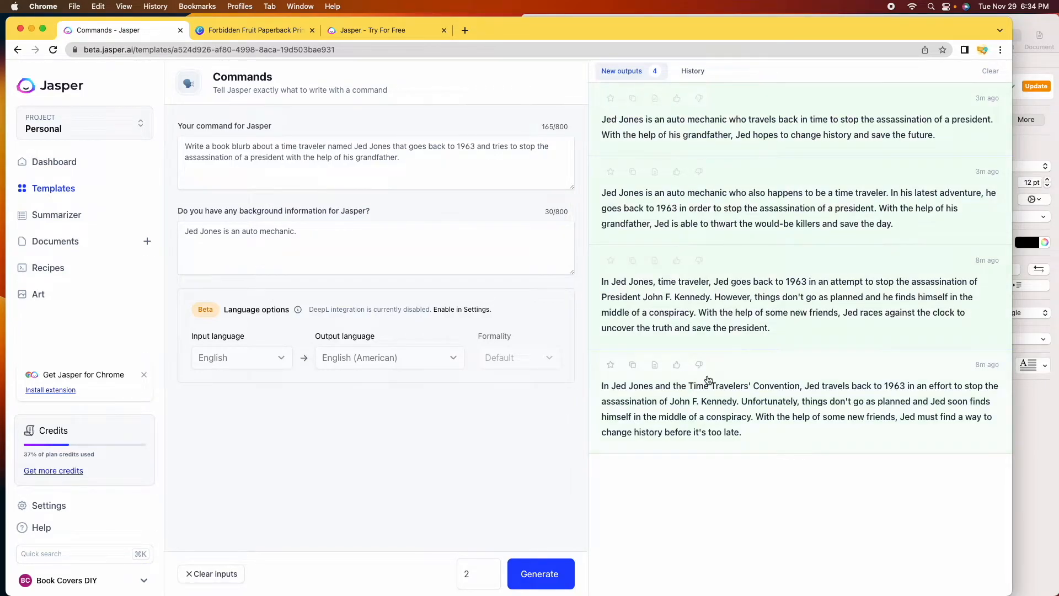
- Clear Jasper's old outputs and inputs, and paste the copied princess prompt as the new command without its trailing line break
{"action": "left_click", "coordinate": [989, 71]}
{"action": "left_click", "coordinate": [226, 576]}
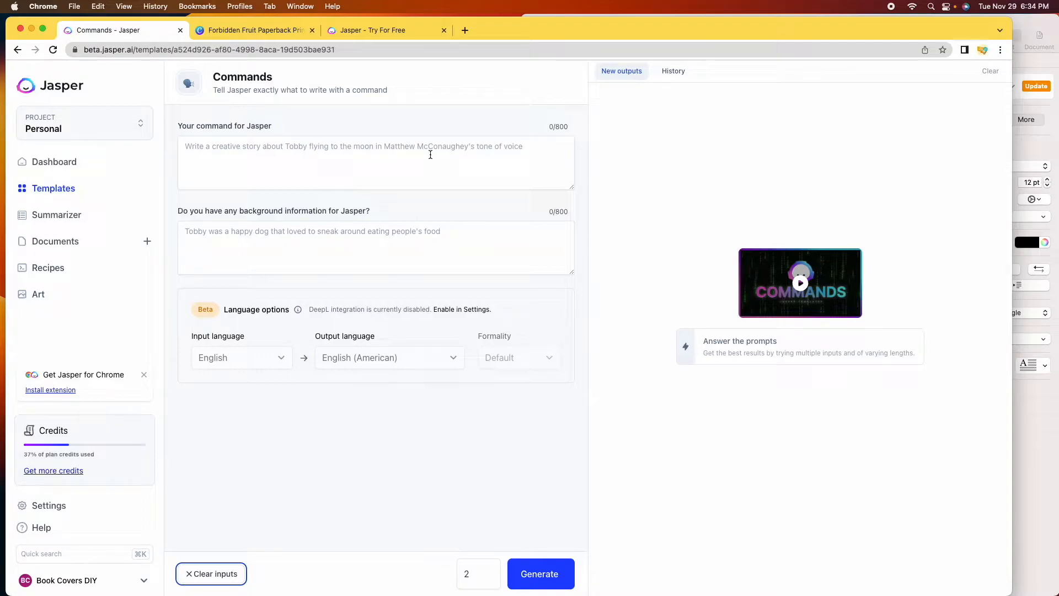
{"action": "left_click", "coordinate": [406, 146]}
{"action": "right_click", "coordinate": [408, 145]}
{"action": "left_click", "coordinate": [450, 224]}
{"action": "key", "text": "BackSpace"}
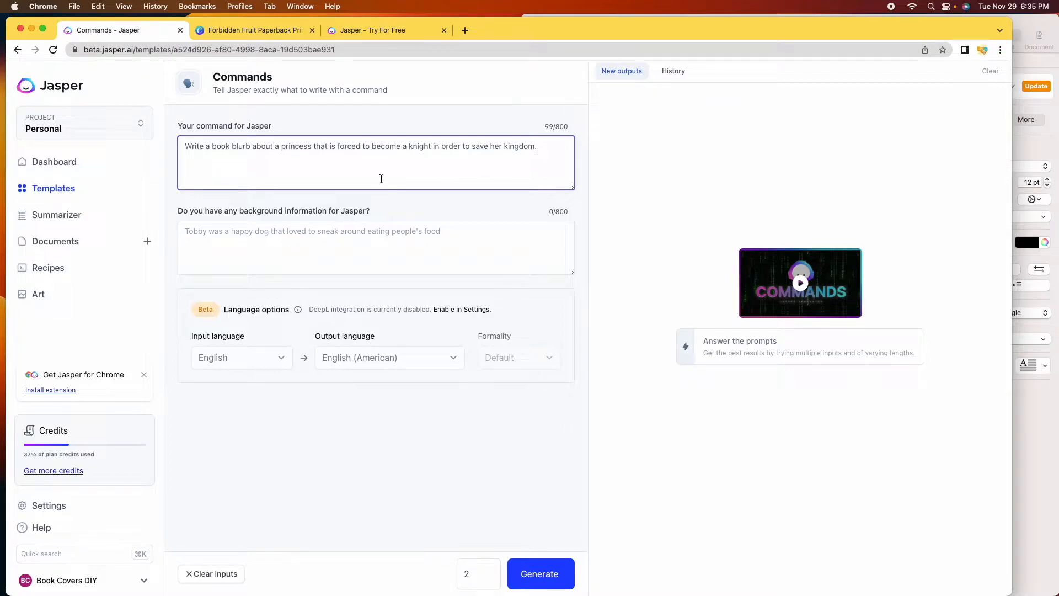
- Extend the end of the command with "from an evil witch." and add "named" plus a first name after "princess"
{"action": "key", "text": "BackSpace"}
{"action": "type", "text": "from"}
{"action": "type", "text": " an evil wit"}
{"action": "type", "text": "ch."}
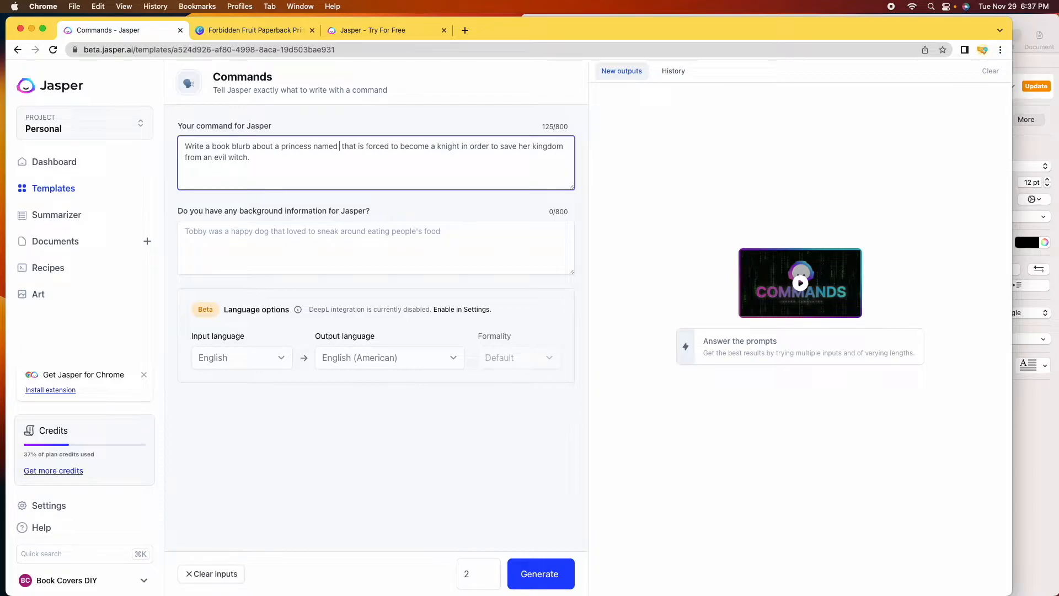
{"action": "type", "text": "Priscilla"}
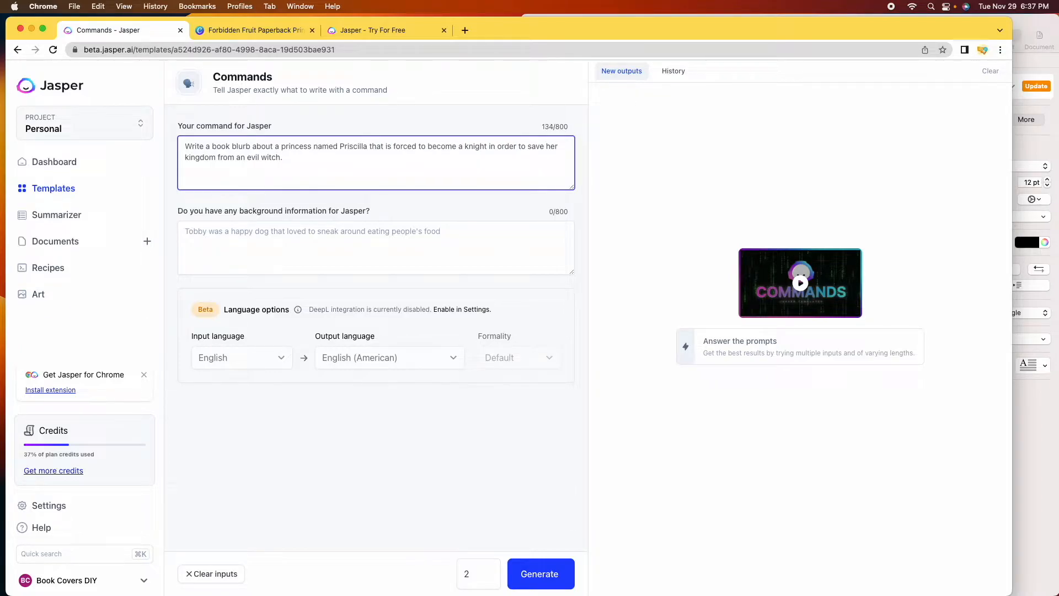
- Enter background saying the princess is the king and queen's only child and heir, the evil witch her aunt wanting the throne, and generate two blurbs
{"action": "left_click", "coordinate": [338, 229]}
{"action": "type", "text": "Priscilla is the on"}
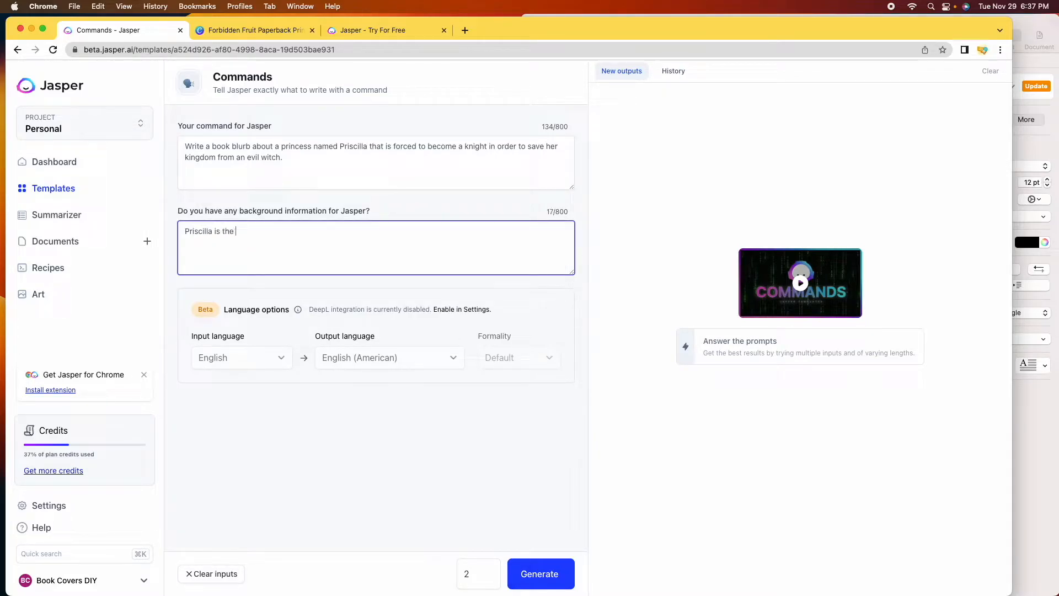
{"action": "type", "text": "ly child of King and Queen"}
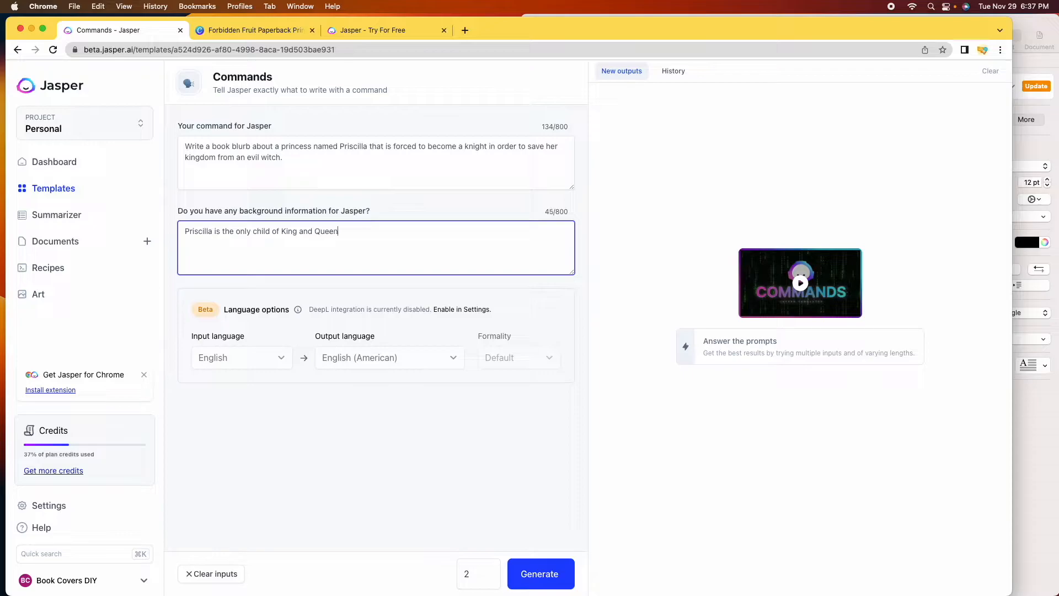
{"action": "type", "text": "Dalgarde"}
{"action": "type", "text": "n and heir to the th"}
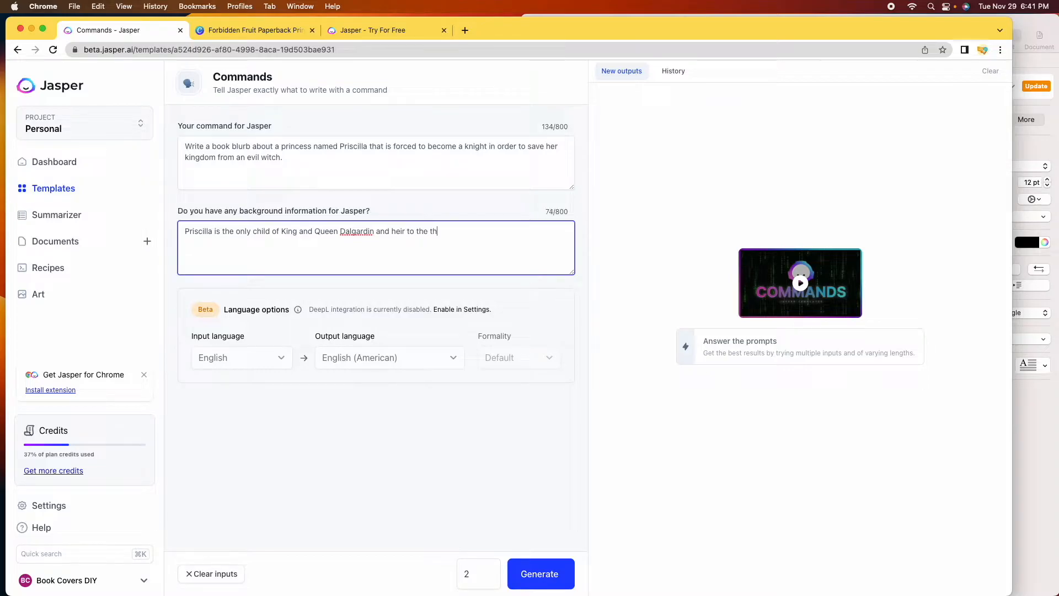
{"action": "type", "text": "rone. The eviul "}
{"action": "type", "text": "l wi"}
{"action": "key", "text": "BackSpace"}
{"action": "type", "text": "ch is Priscilla's au"}
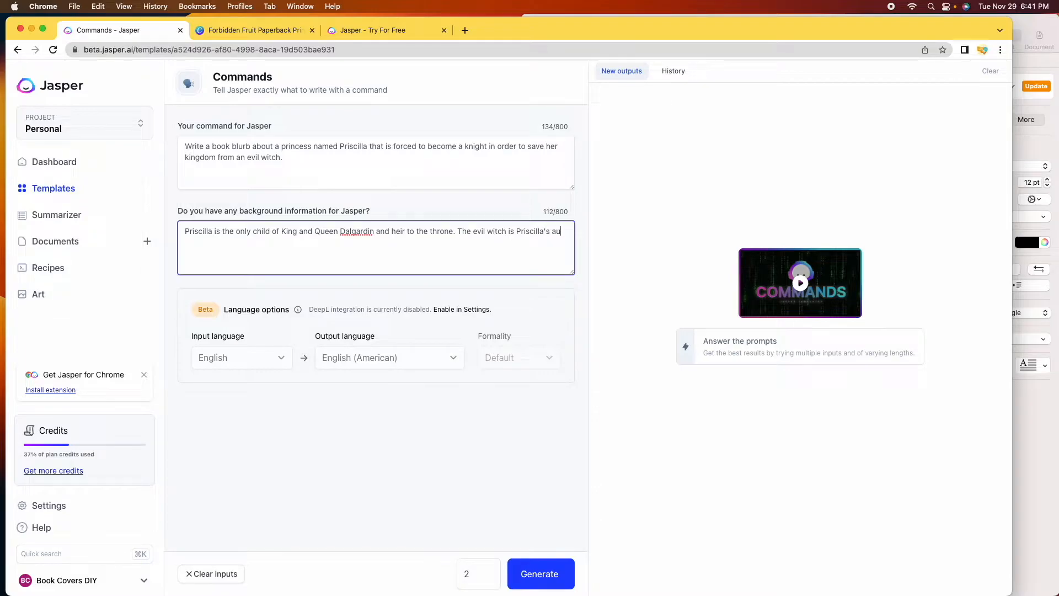
{"action": "type", "text": "nt and wants the throne for herself."}
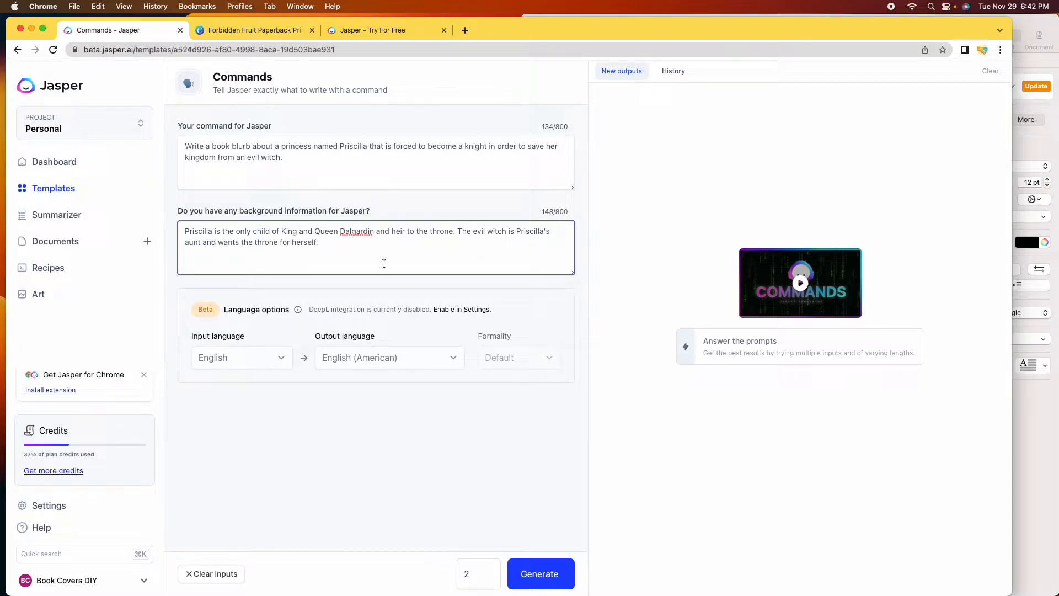
{"action": "left_click", "coordinate": [553, 579]}
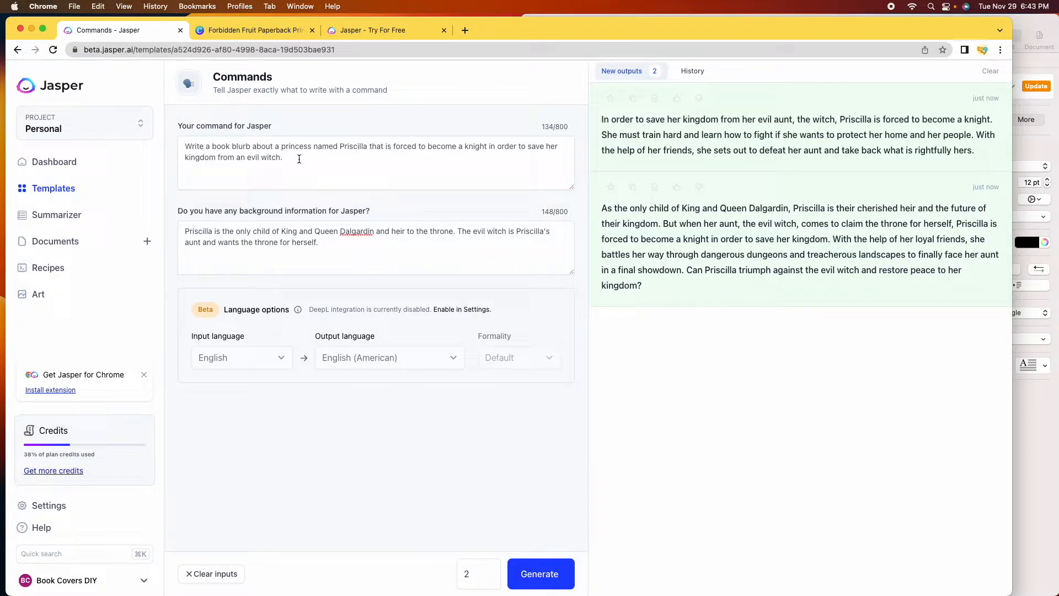
- Replace the command's evil witch with "her evil uncle who killed her parents" and remove the witch sentence from the background information
{"action": "type", "text": "evil uncle"}
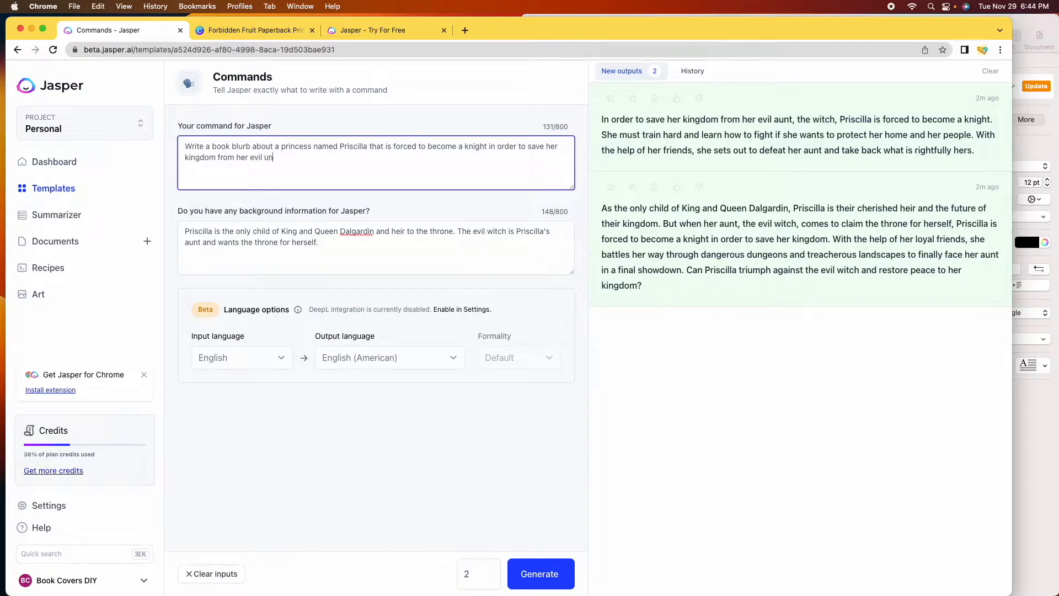
{"action": "type", "text": " who wants th"}
{"action": "key", "text": "BackSpace"}
{"action": "key", "text": "BackSpace"}
{"action": "key", "text": "BackSpace"}
{"action": "key", "text": "BackSpace"}
{"action": "key", "text": "BackSpace"}
{"action": "key", "text": "BackSpace"}
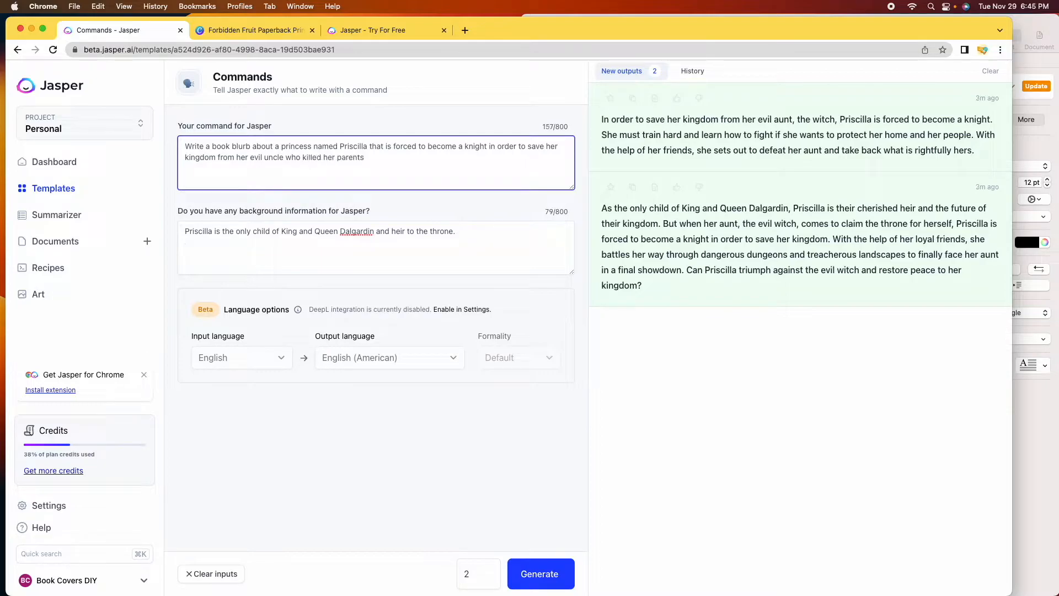
- Complete the command with "and is trying to take the throne for himself." and generate two more blurbs
{"action": "type", "text": "and is trying to take th"}
{"action": "type", "text": "e throne "}
{"action": "type", "text": "for hims"}
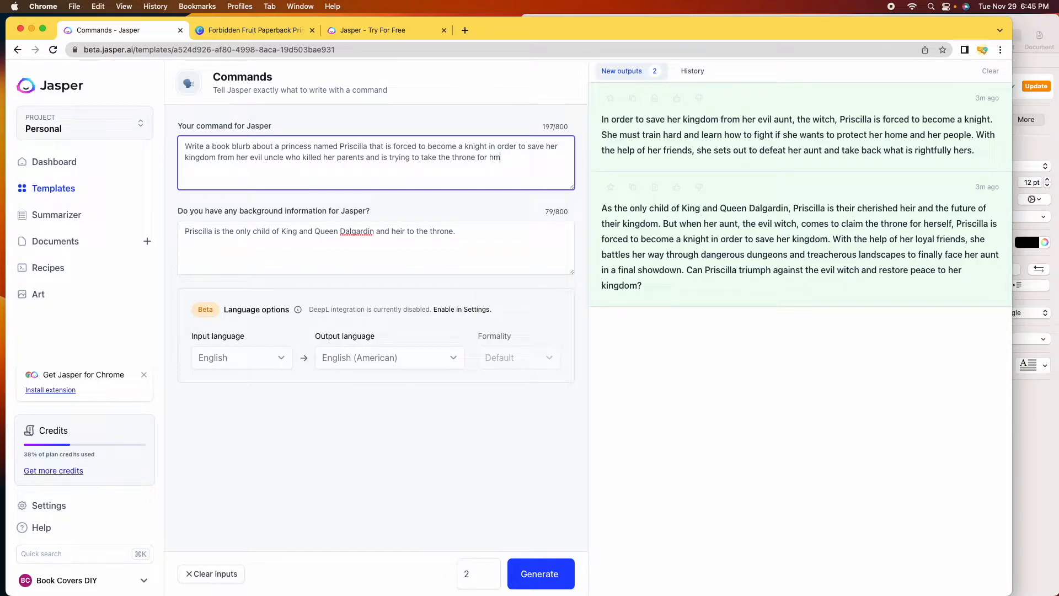
{"action": "type", "text": "elf."}
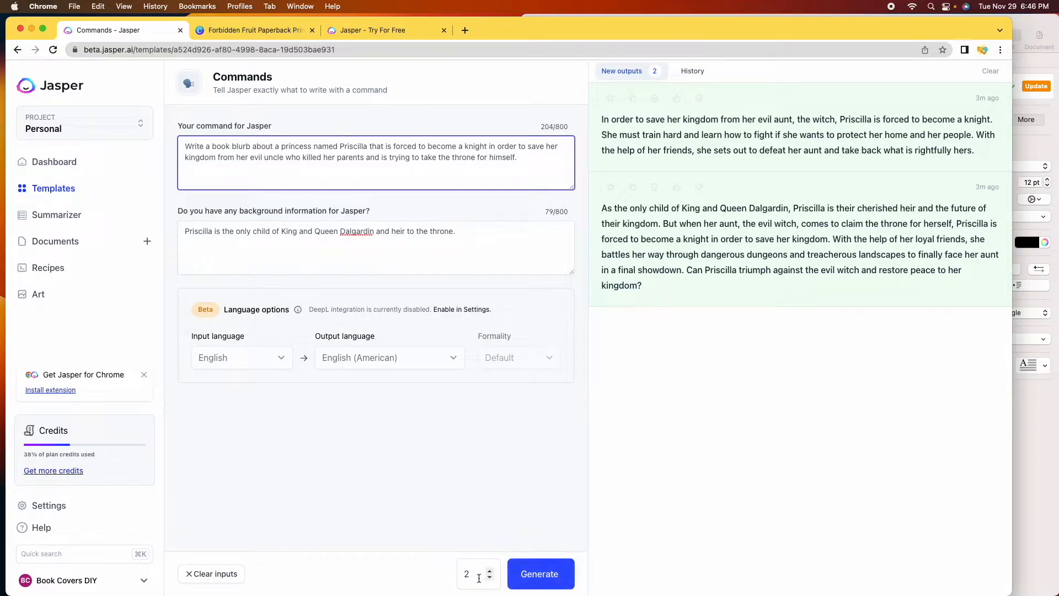
{"action": "left_click", "coordinate": [548, 579]}
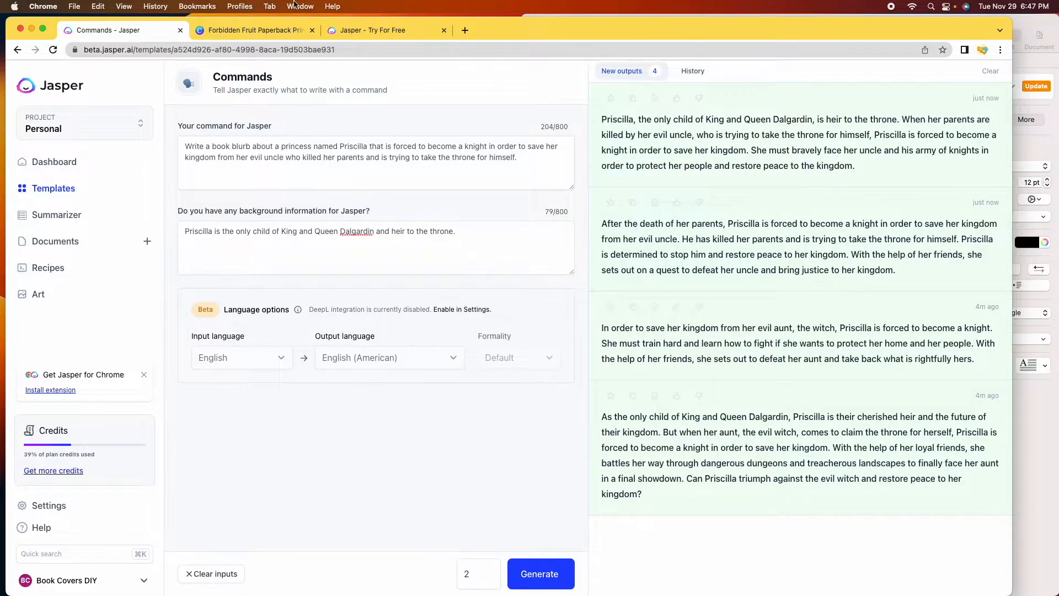
- View the back-cover text on the Forbidden Fruit cover in Canva, and copy the first generated princess blurb in Jasper
{"action": "left_click", "coordinate": [266, 31]}
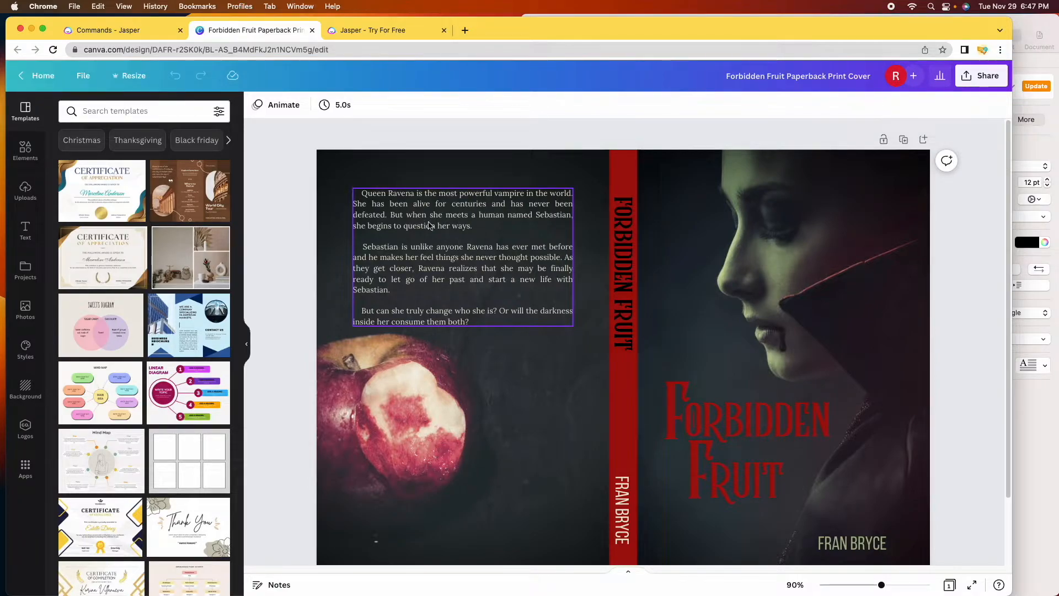
{"action": "left_click", "coordinate": [126, 32]}
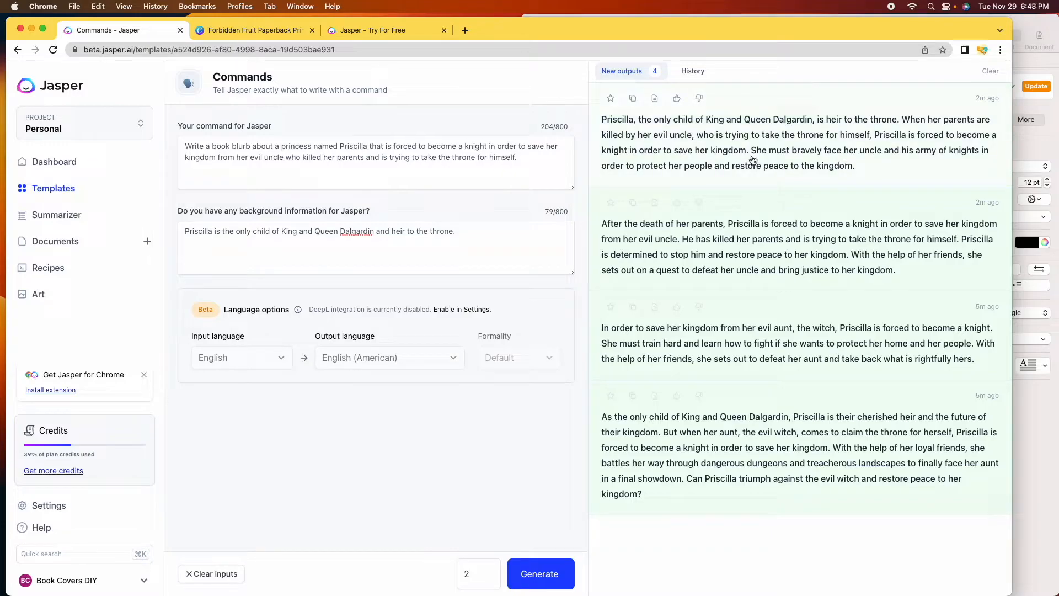
{"action": "left_click", "coordinate": [633, 100]}
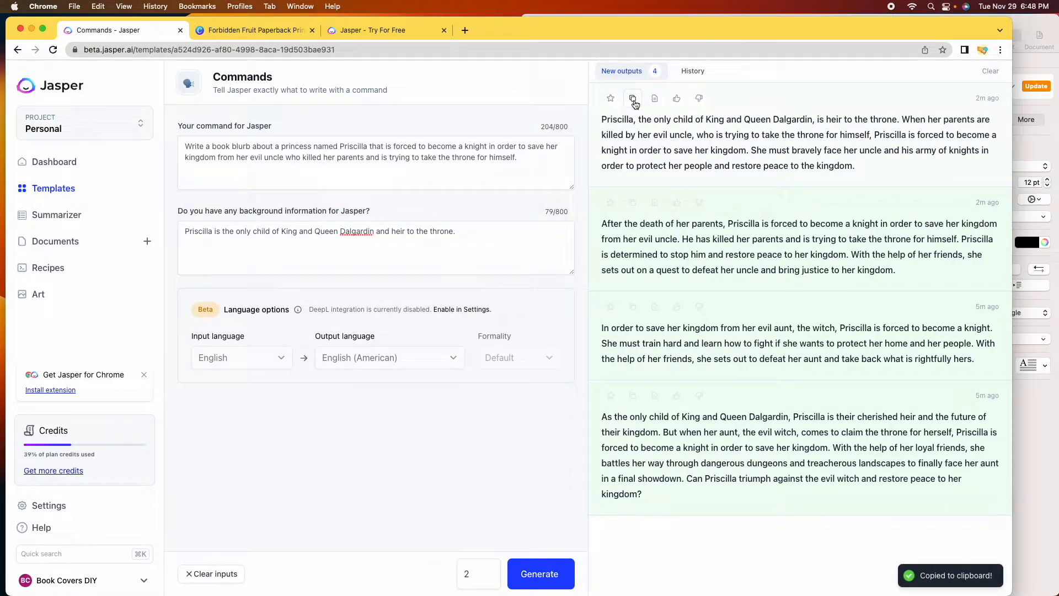
- Switch to the Pages document and paste the copied blurb in a new paragraph below the princess prompt
{"action": "left_click", "coordinate": [1026, 23]}
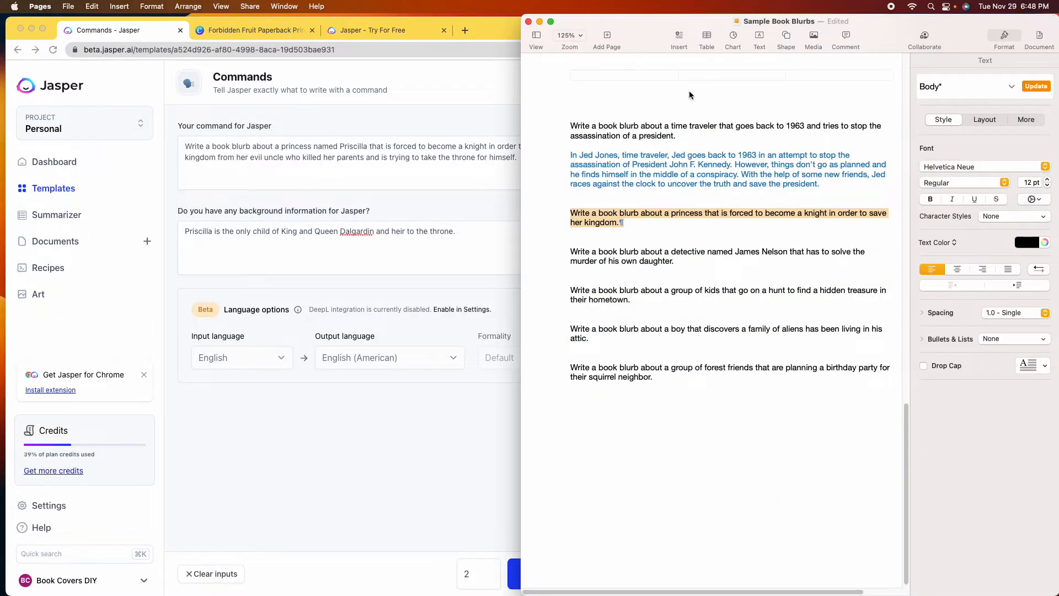
{"action": "left_click", "coordinate": [628, 237]}
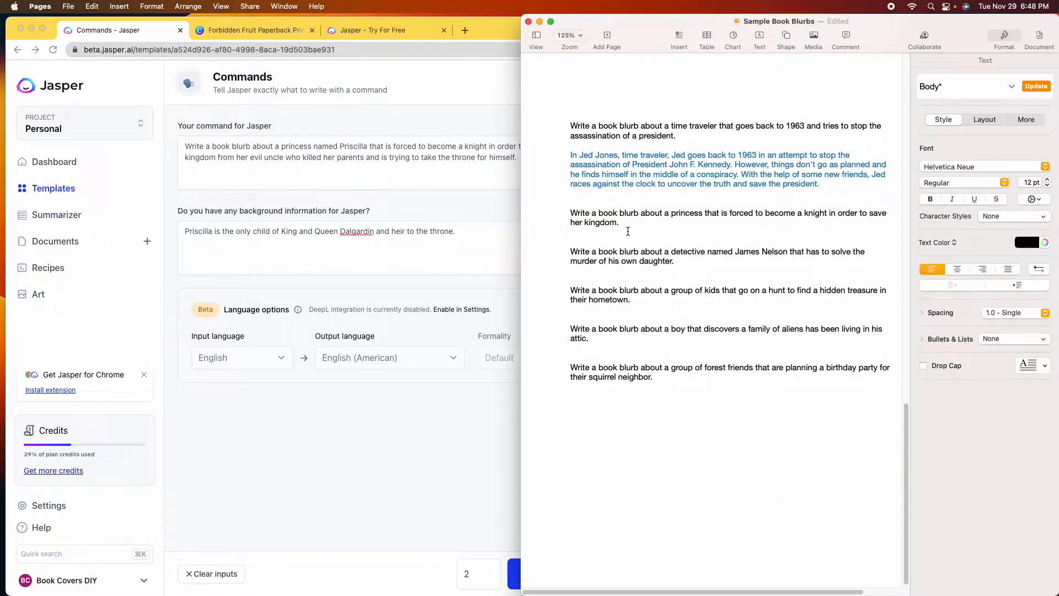
{"action": "key", "text": "Return"}
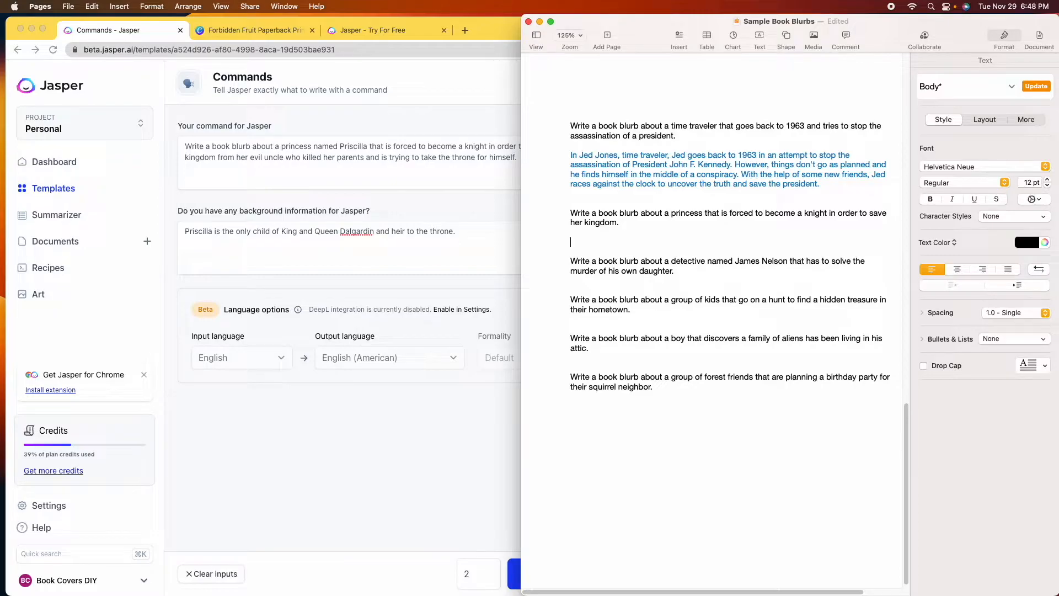
{"action": "key", "text": "super+v"}
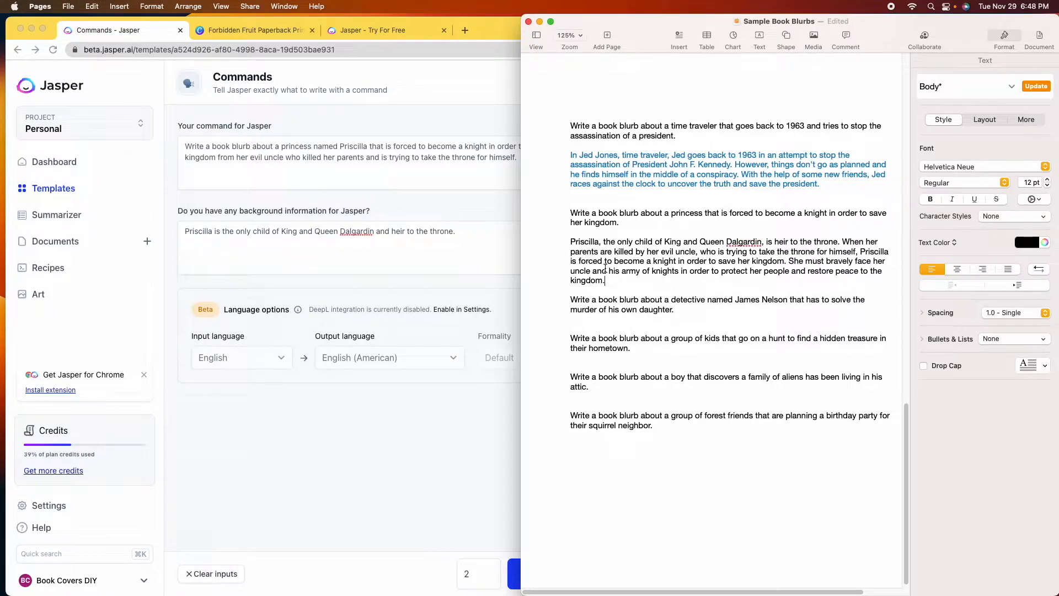
- Add blank lines below the pasted princess blurb, and copy the last listed blurb, which opens "As the only child", in Jasper
{"action": "key", "text": "Return"}
{"action": "key", "text": "Return"}
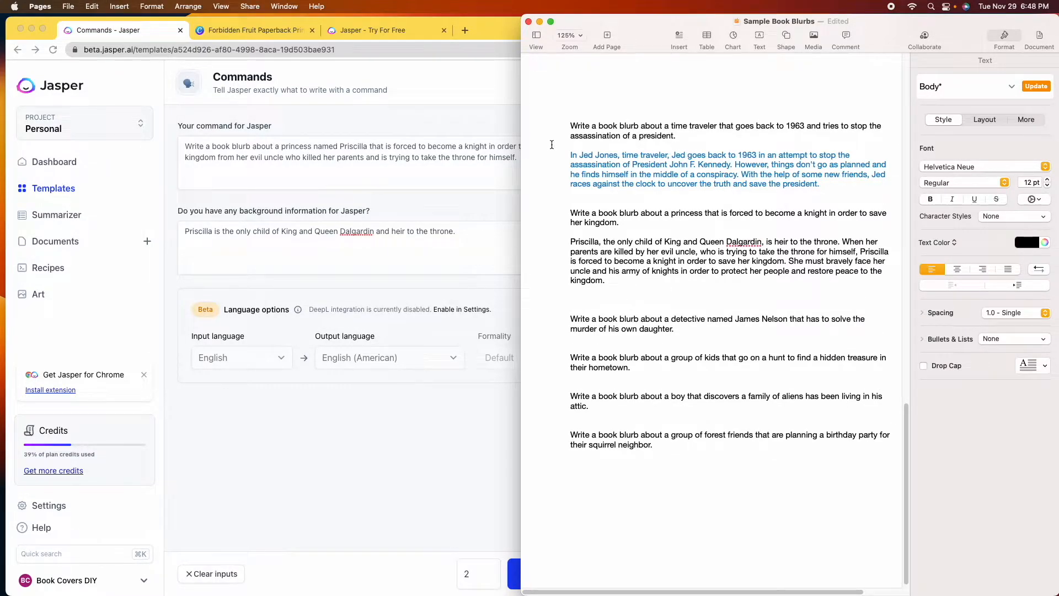
{"action": "left_click", "coordinate": [488, 86]}
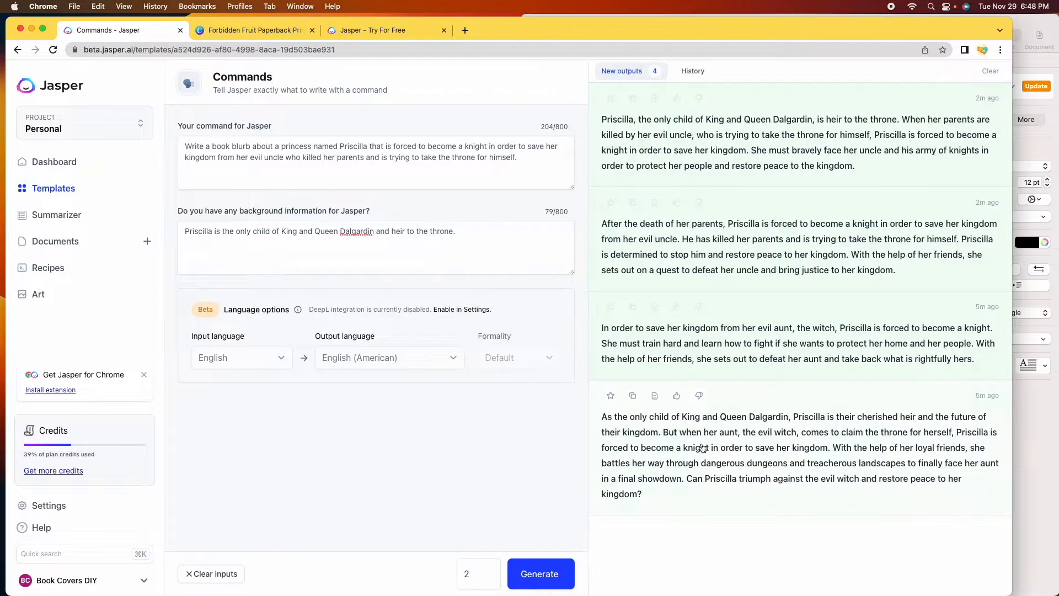
{"action": "left_click", "coordinate": [633, 397]}
{"action": "left_click", "coordinate": [682, 457]}
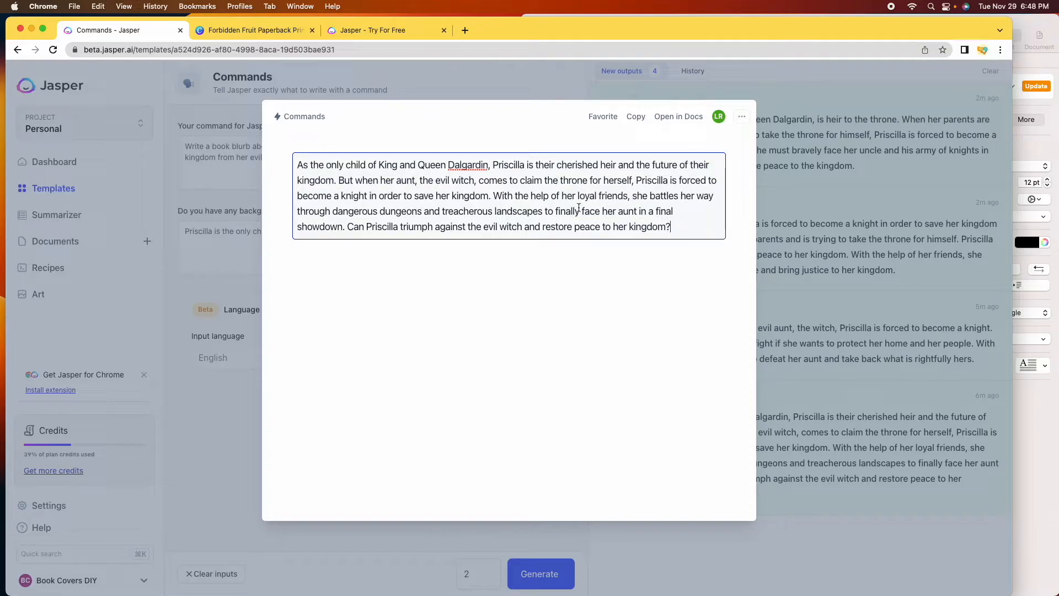
{"action": "left_click_drag", "start_coordinate": [671, 227], "coordinate": [298, 159]}
{"action": "right_click", "coordinate": [365, 172]}
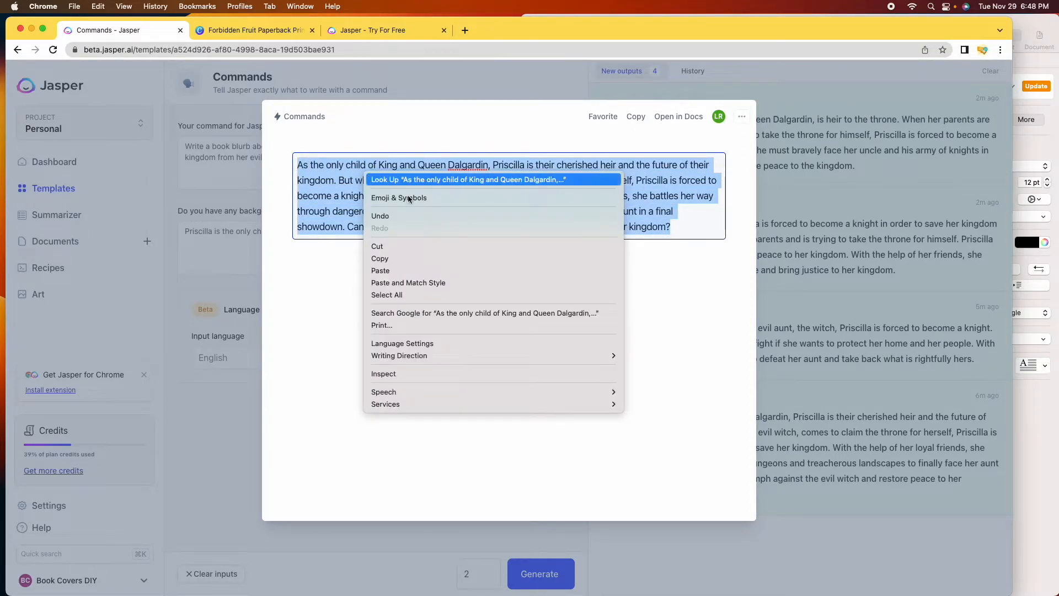
{"action": "left_click", "coordinate": [438, 259]}
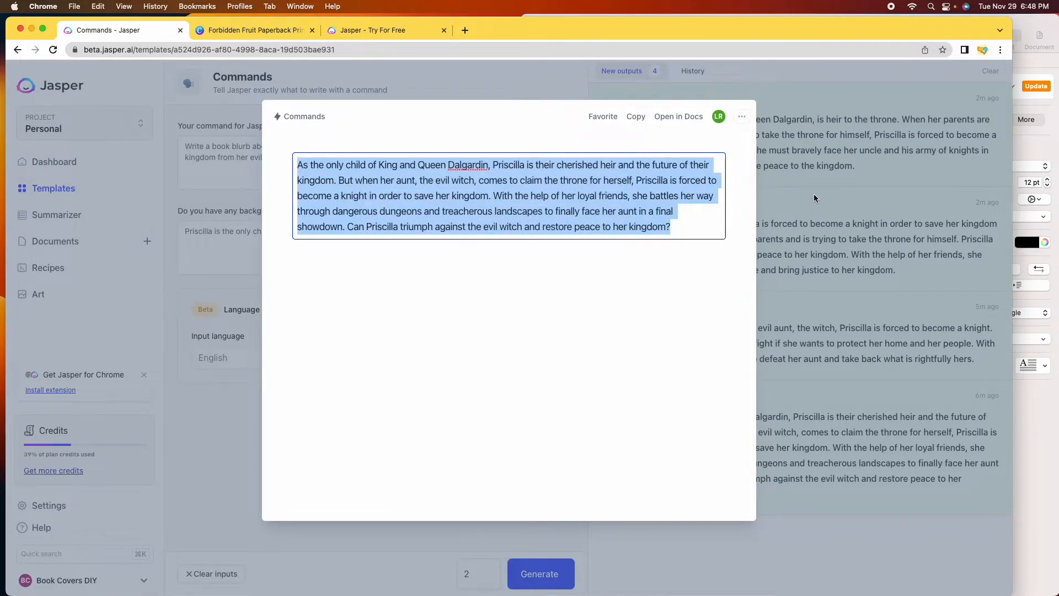
- Switch to the Pages document, paste the copied blurb below the first princess blurb, and separate it from the detective prompt with blank lines
{"action": "left_click", "coordinate": [814, 198]}
{"action": "left_click", "coordinate": [1030, 24]}
{"action": "left_click", "coordinate": [574, 300]}
{"action": "right_click", "coordinate": [575, 301]}
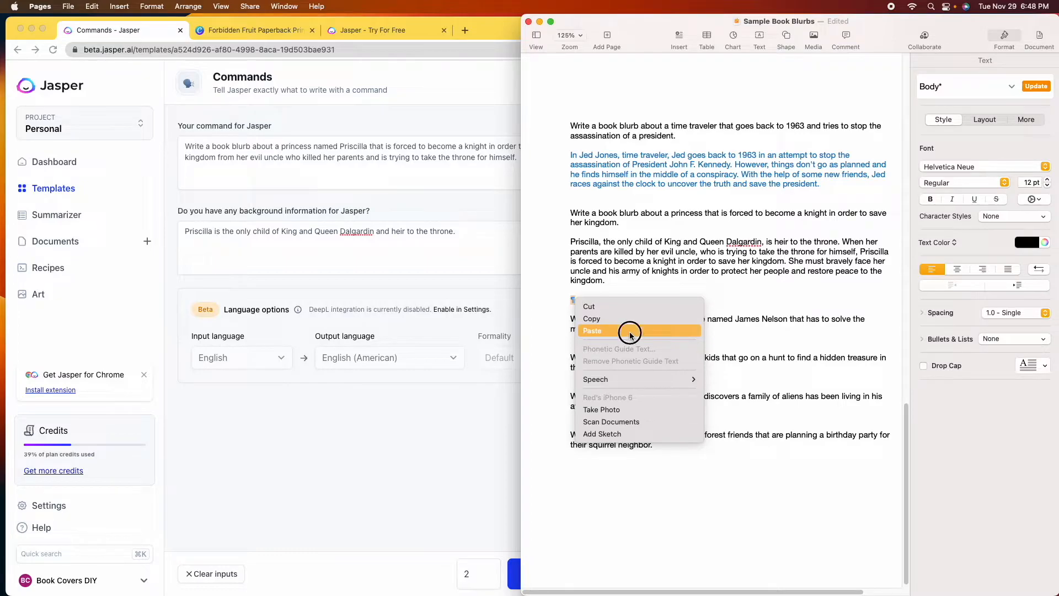
{"action": "left_click", "coordinate": [628, 328]}
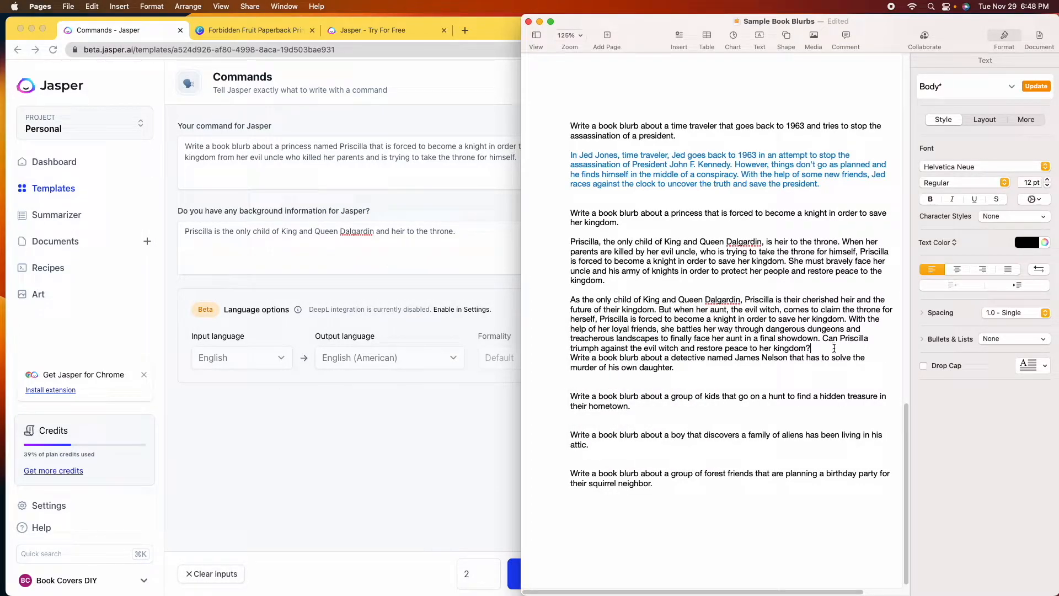
{"action": "key", "text": "Return"}
{"action": "key", "text": "Return"}
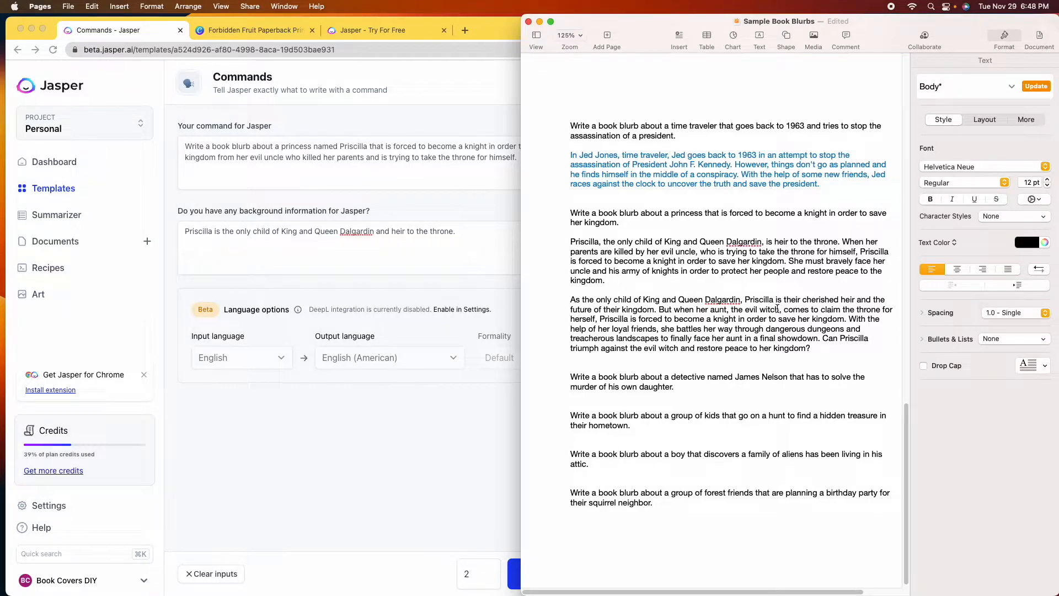
- Replace "aunt, the evil witch" in the second princess blurb with "uncle, the evil captain of the army"
{"action": "left_click_drag", "start_coordinate": [778, 309], "coordinate": [711, 310]}
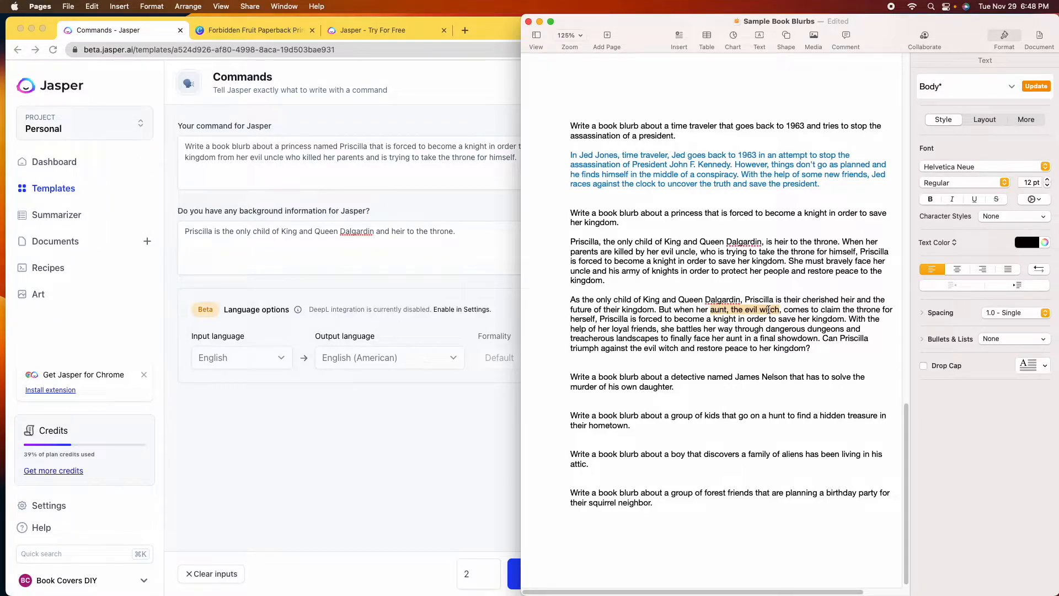
{"action": "type", "text": "uncle, the evil captain of the "}
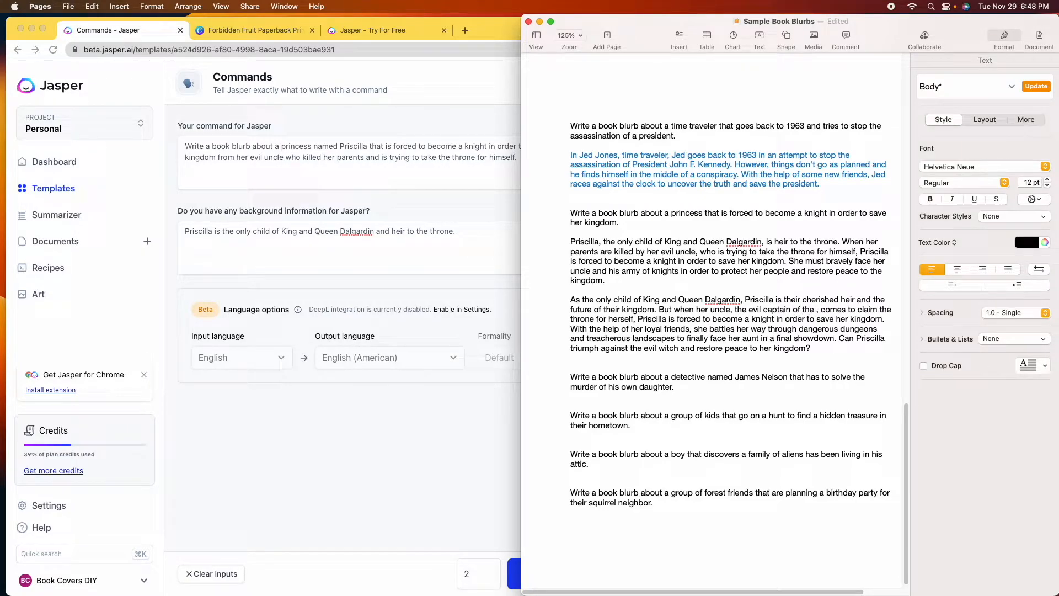
{"action": "type", "text": "ar"}
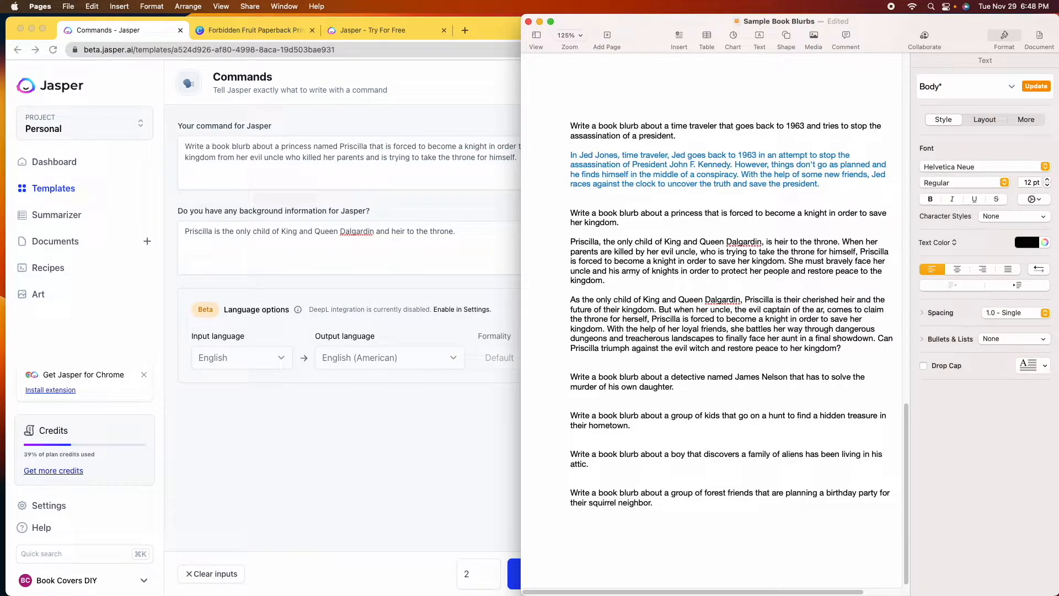
{"action": "type", "text": "my"}
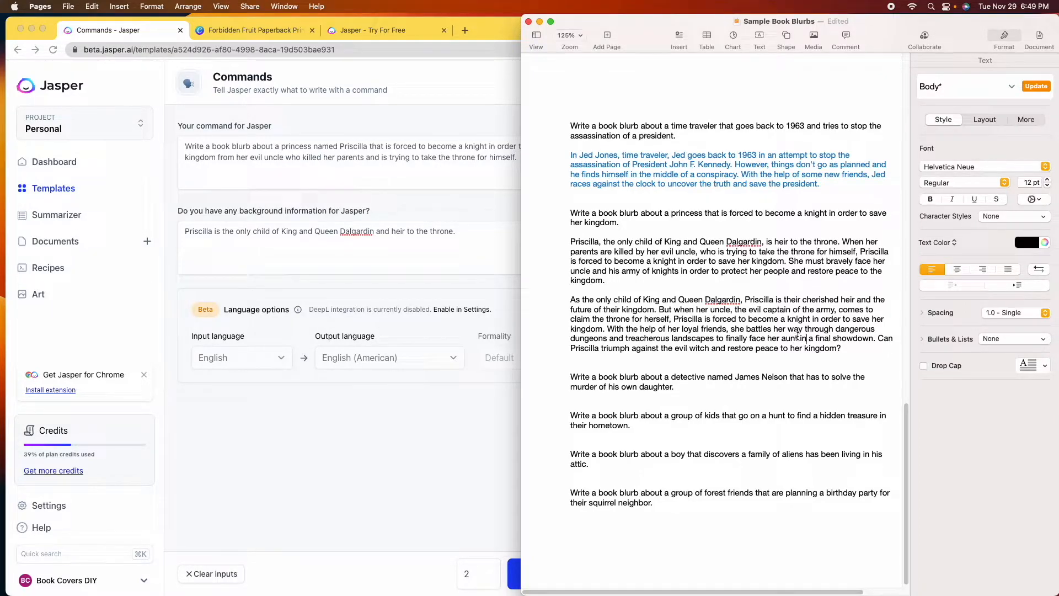
- Replace "aunt" with "uncle" in the final showdown sentence of the second princess blurb
{"action": "key", "text": "BackSpace"}
{"action": "key", "text": "BackSpace"}
{"action": "key", "text": "BackSpace"}
{"action": "key", "text": "BackSpace"}
{"action": "type", "text": "uncle"}
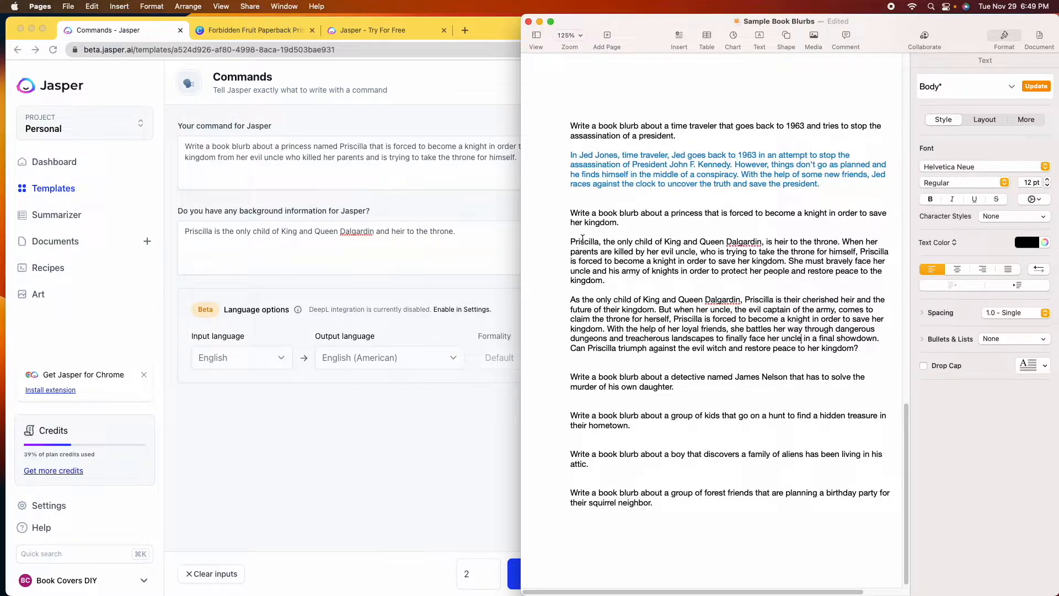
- Set the text color of both princess blurbs to blue
{"action": "left_click_drag", "start_coordinate": [570, 241], "coordinate": [871, 346]}
{"action": "left_click", "coordinate": [1031, 242]}
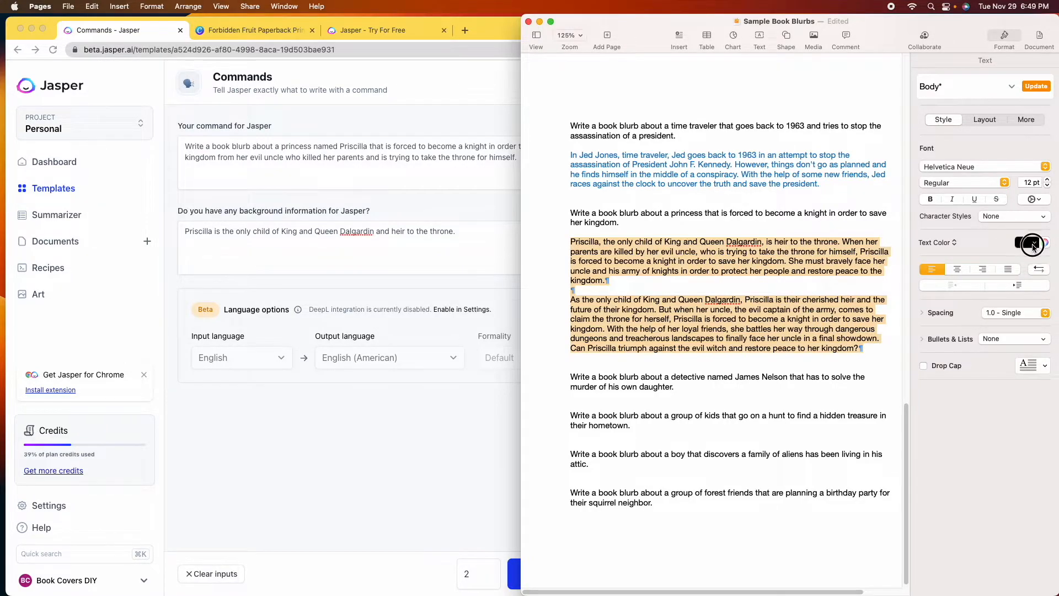
{"action": "left_click", "coordinate": [929, 295]}
{"action": "left_click", "coordinate": [826, 273]}
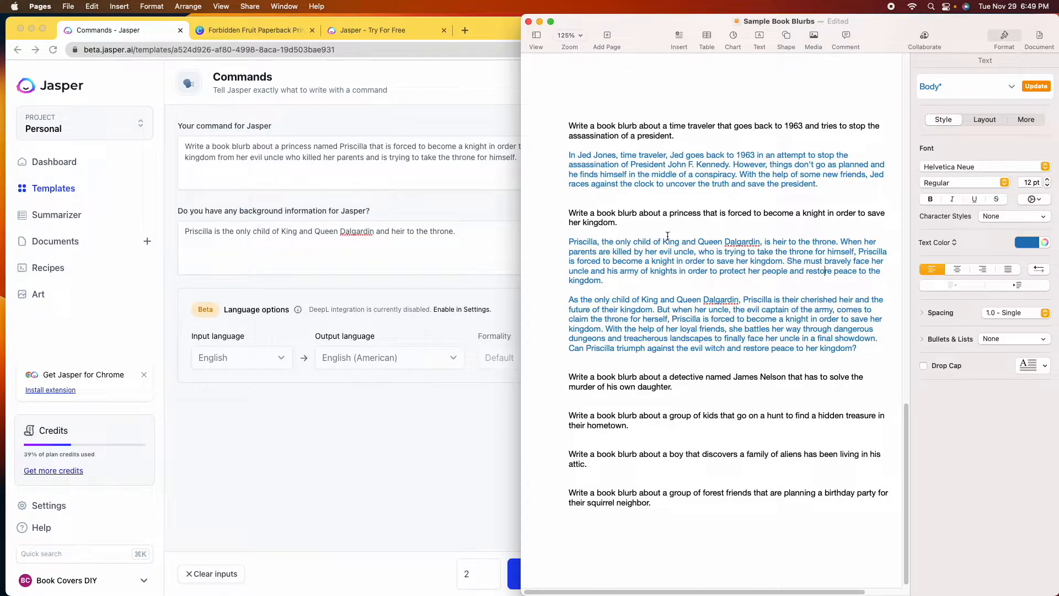
- Delete the opening sentence of the second princess blurb and split its closing question into a separate paragraph after a blank line
{"action": "left_click", "coordinate": [761, 243]}
{"action": "type", "text": ","}
{"action": "left_click_drag", "start_coordinate": [657, 310], "coordinate": [564, 297]}
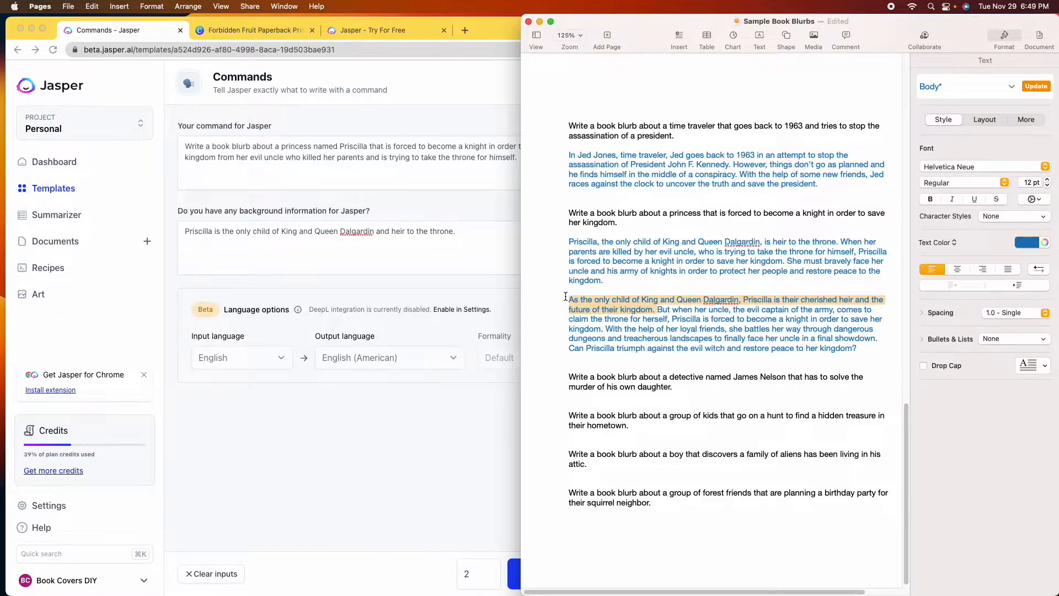
{"action": "key", "text": "BackSpace"}
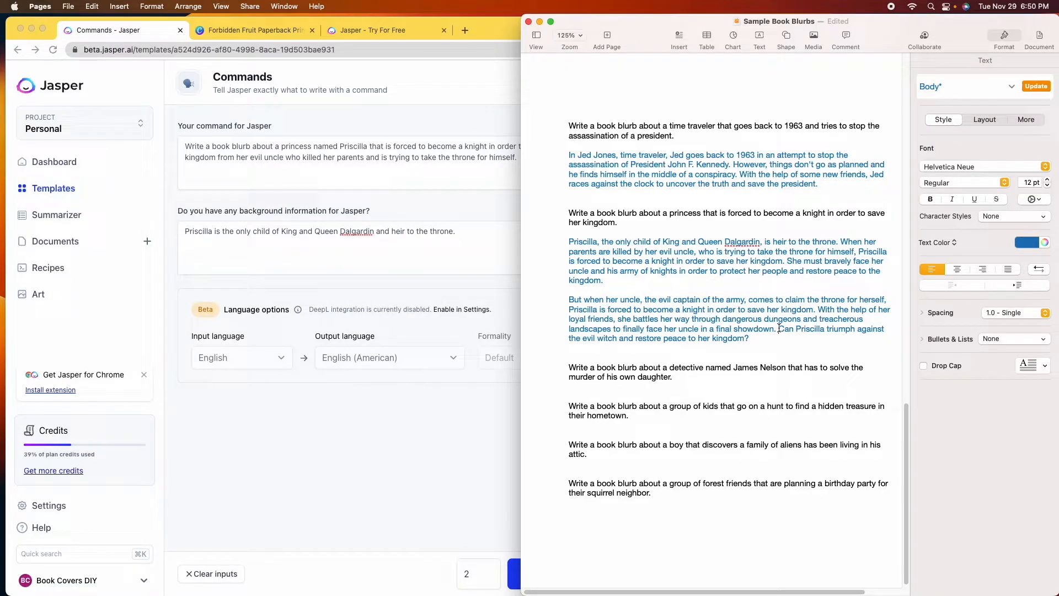
{"action": "key", "text": "Return"}
{"action": "key", "text": "Return"}
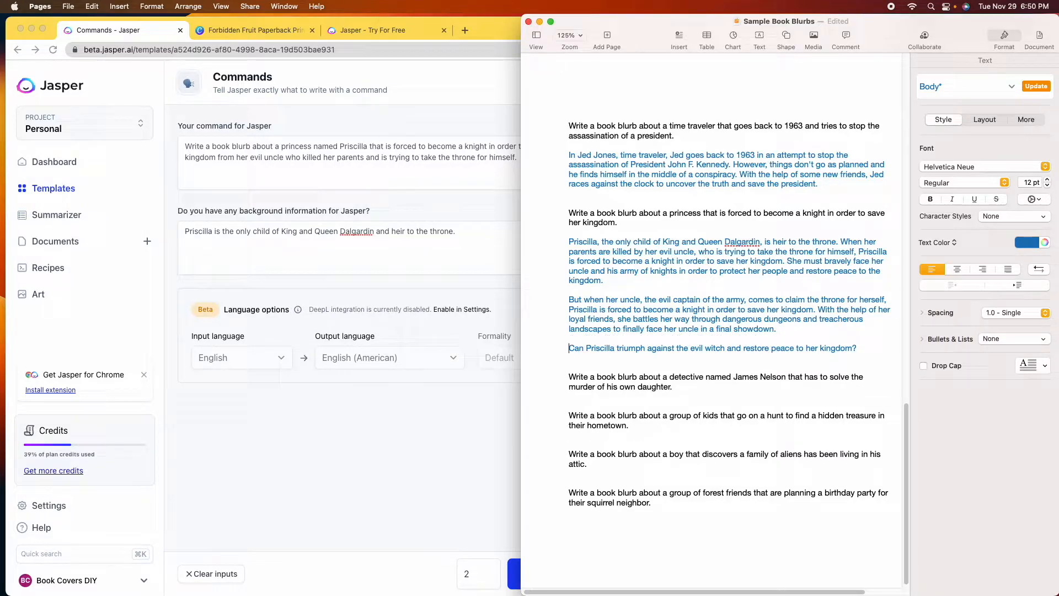
- Switch to the Jasper Commands page and clear the generated outputs and all inputs
{"action": "left_click", "coordinate": [266, 34]}
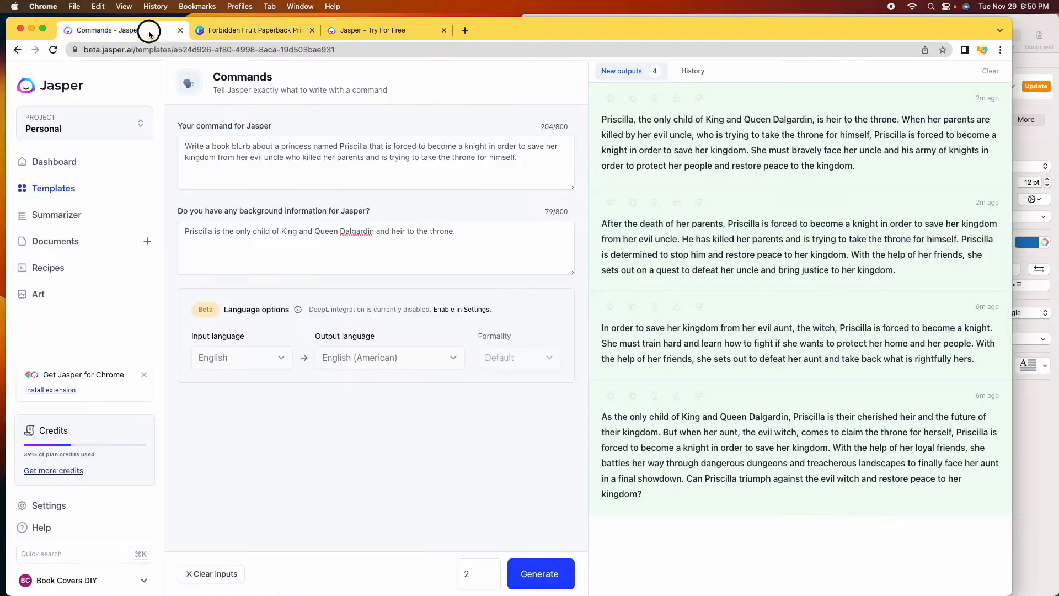
{"action": "left_click", "coordinate": [148, 30]}
{"action": "left_click", "coordinate": [1054, 157]}
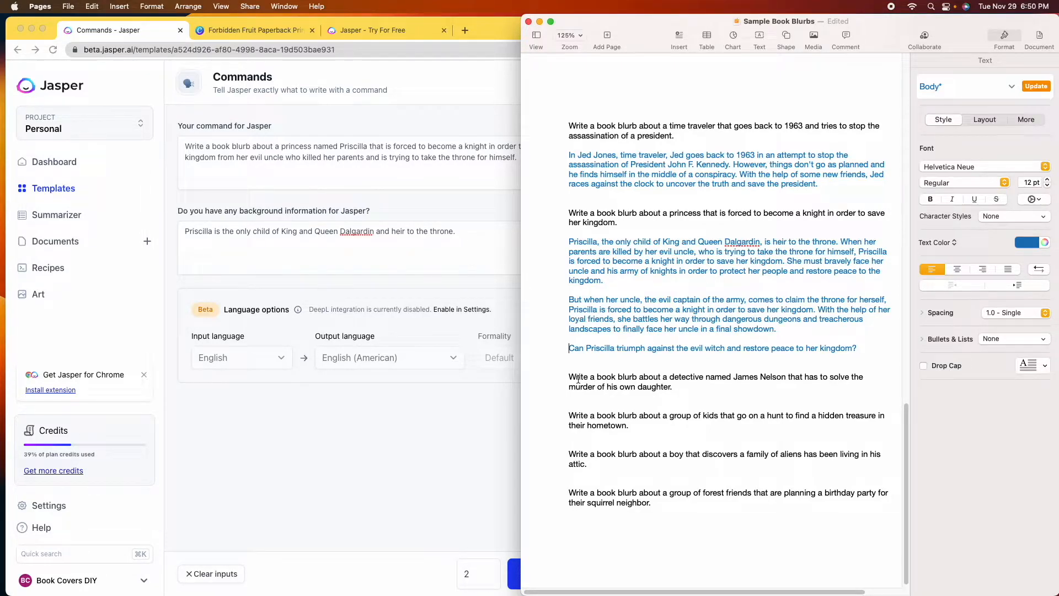
{"action": "left_click", "coordinate": [471, 403]}
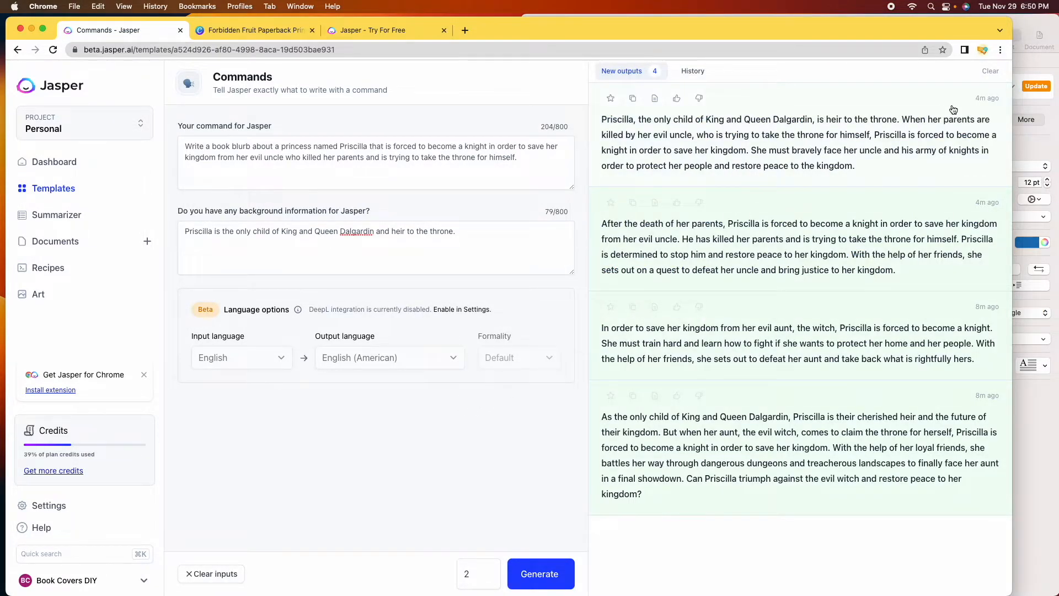
{"action": "left_click", "coordinate": [993, 73]}
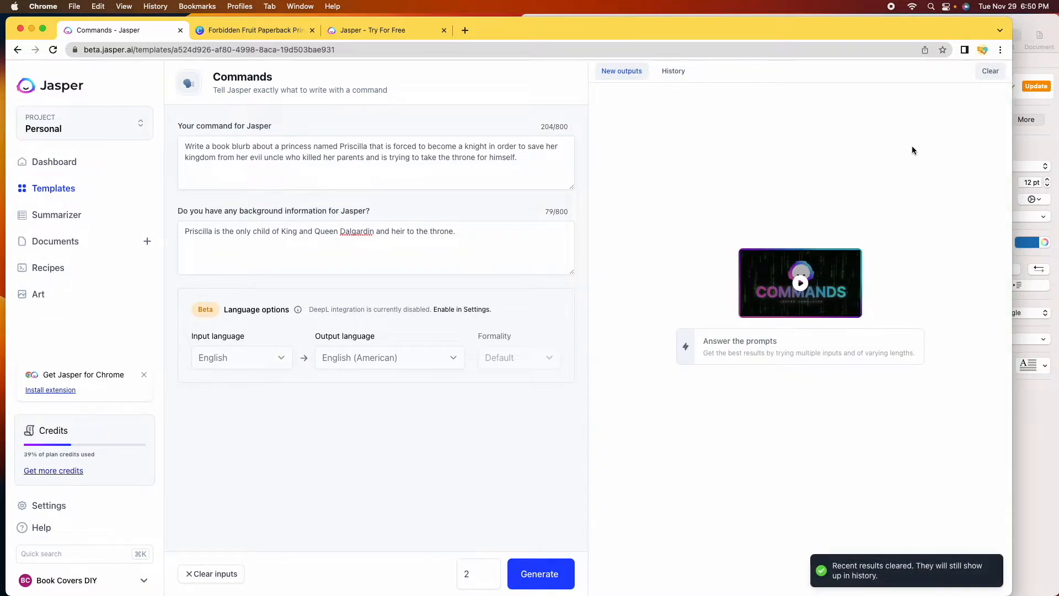
{"action": "left_click", "coordinate": [232, 573]}
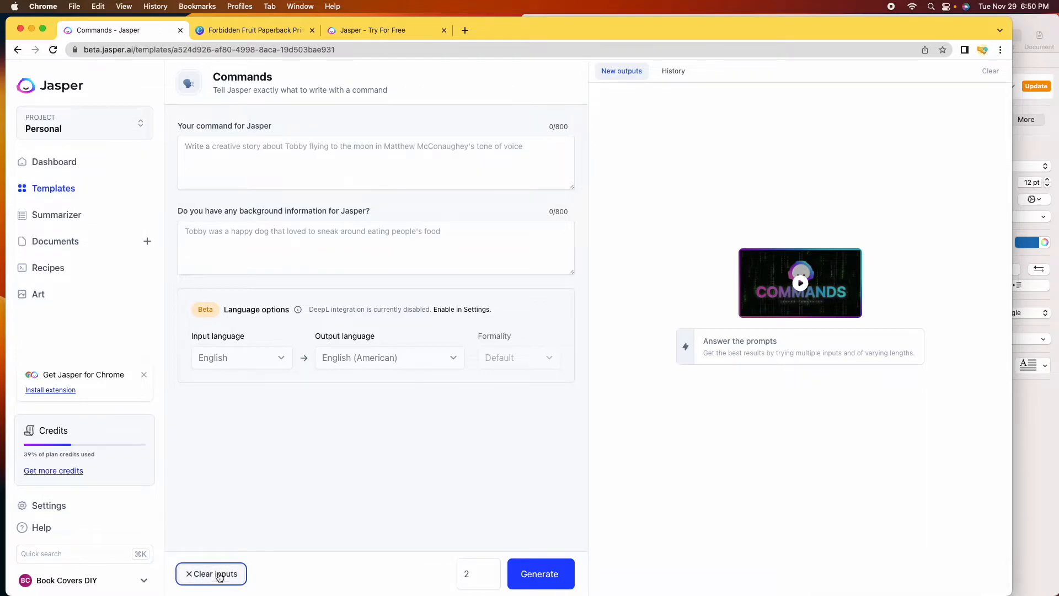
- Copy the detective prompt from the Pages document and paste it as the command in Jasper
{"action": "left_click", "coordinate": [1036, 254]}
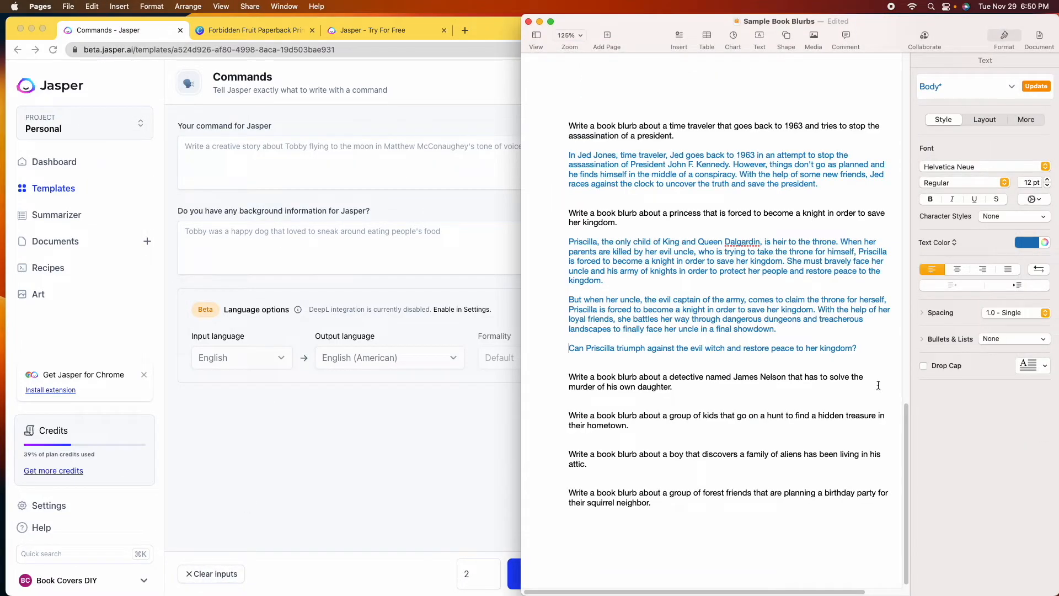
{"action": "triple_click", "coordinate": [607, 377]}
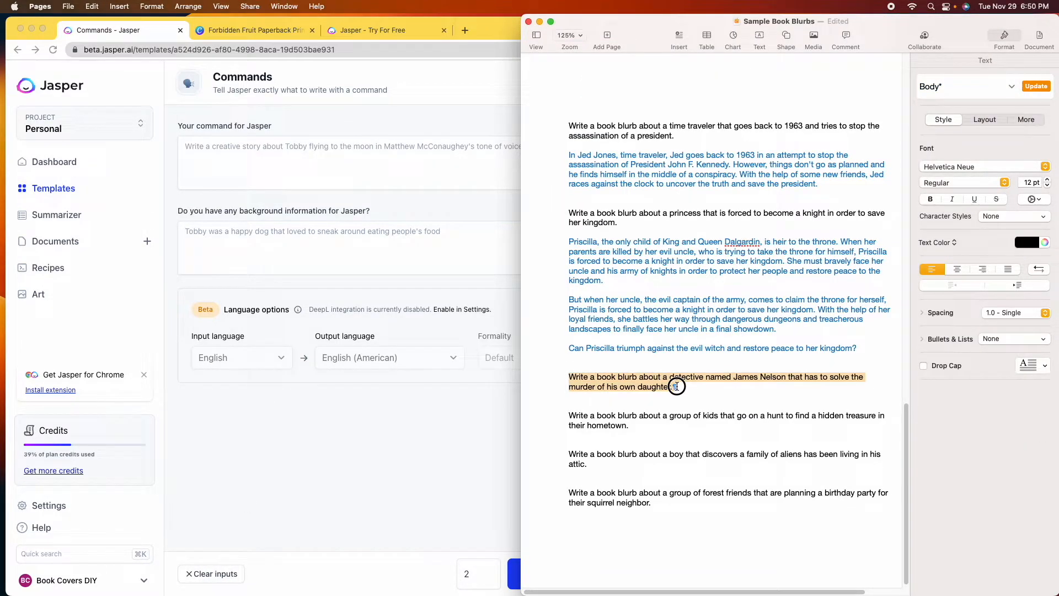
{"action": "right_click", "coordinate": [637, 384]}
{"action": "left_click", "coordinate": [642, 426]}
{"action": "left_click", "coordinate": [462, 431]}
{"action": "left_click", "coordinate": [262, 147]}
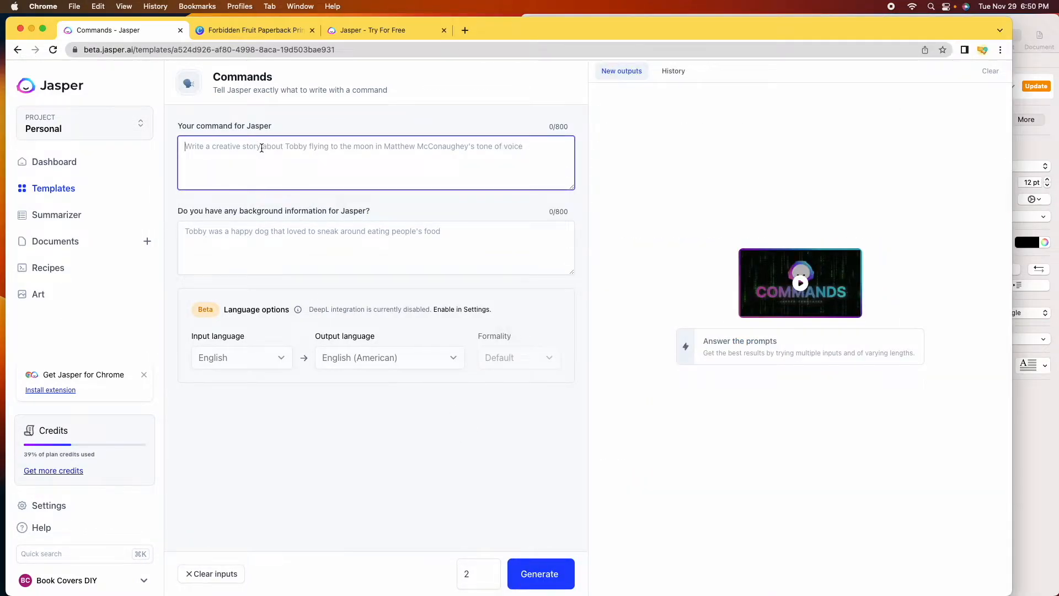
{"action": "right_click", "coordinate": [262, 148]}
{"action": "key", "text": "Return"}
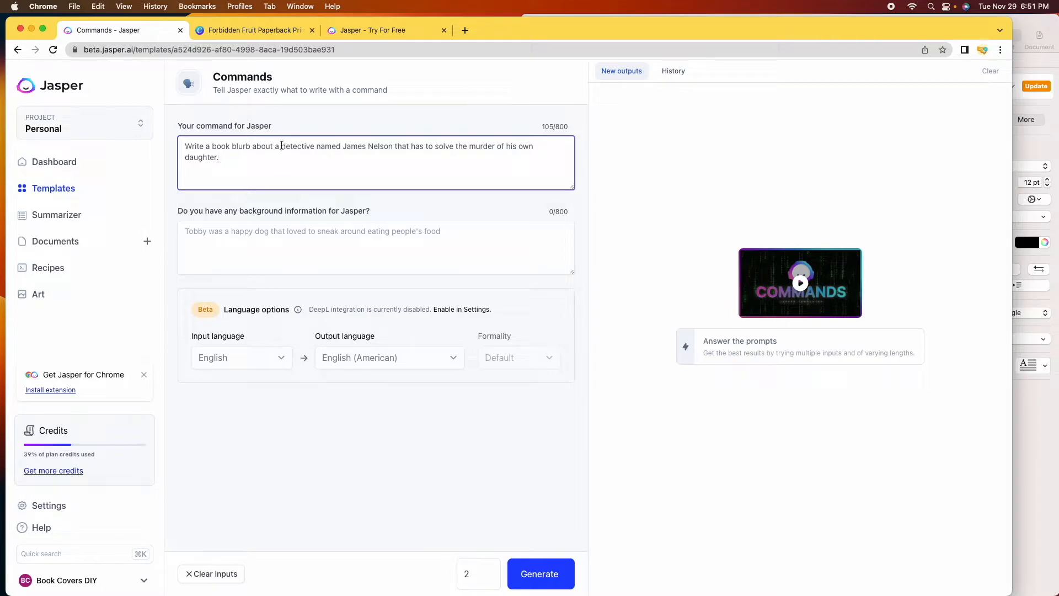
- Describe the detective as "retired" and extend the command with ", who was kidnapped 8 years ago and has been living in the next town."
{"action": "type", "text": "retired"}
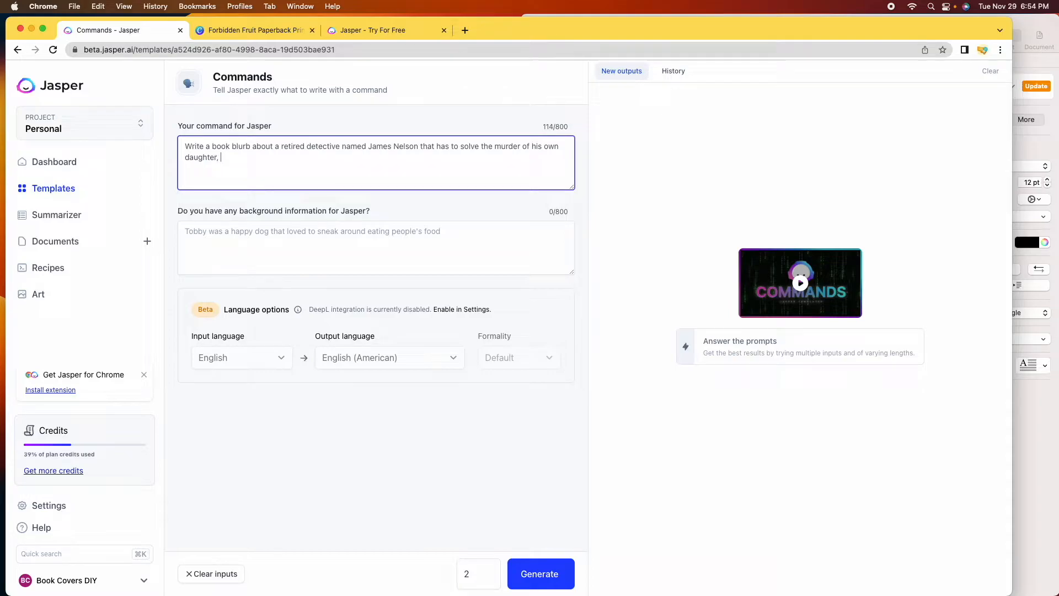
{"action": "type", "text": "was kidnapped 8 years a"}
{"action": "type", "text": "go and has b"}
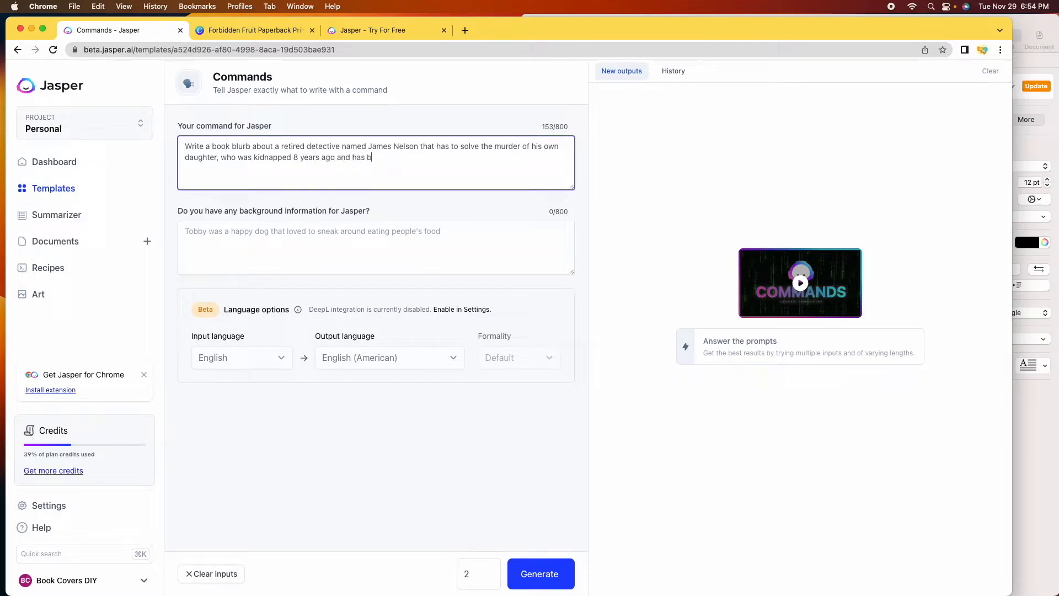
{"action": "type", "text": "een living in the next town."}
- Enter a sentence naming the detective's daughter as background information and generate two blurbs
{"action": "left_click", "coordinate": [284, 225]}
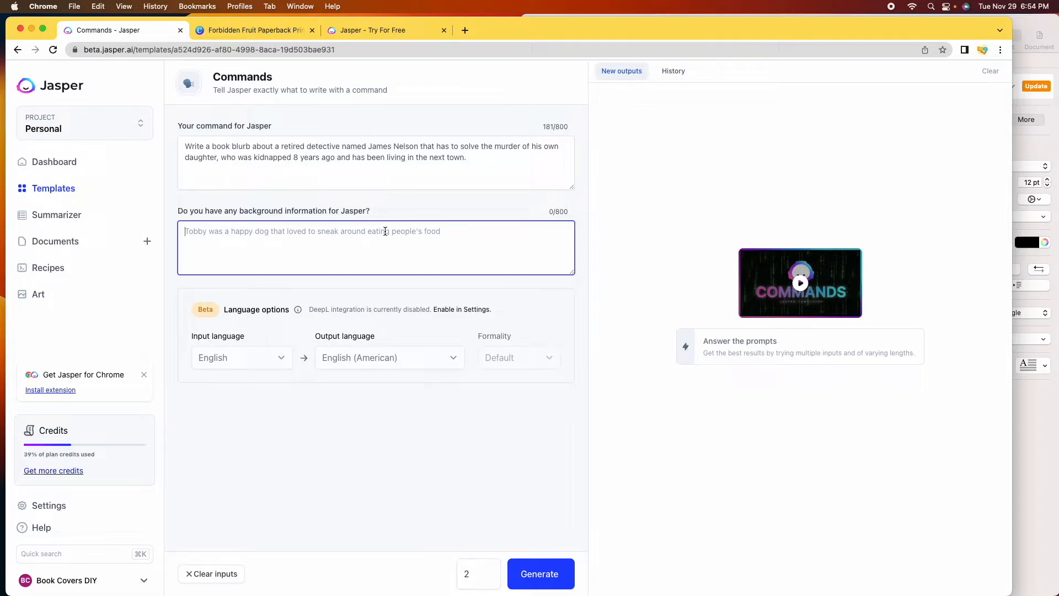
{"action": "type", "text": "The name of James Nels"}
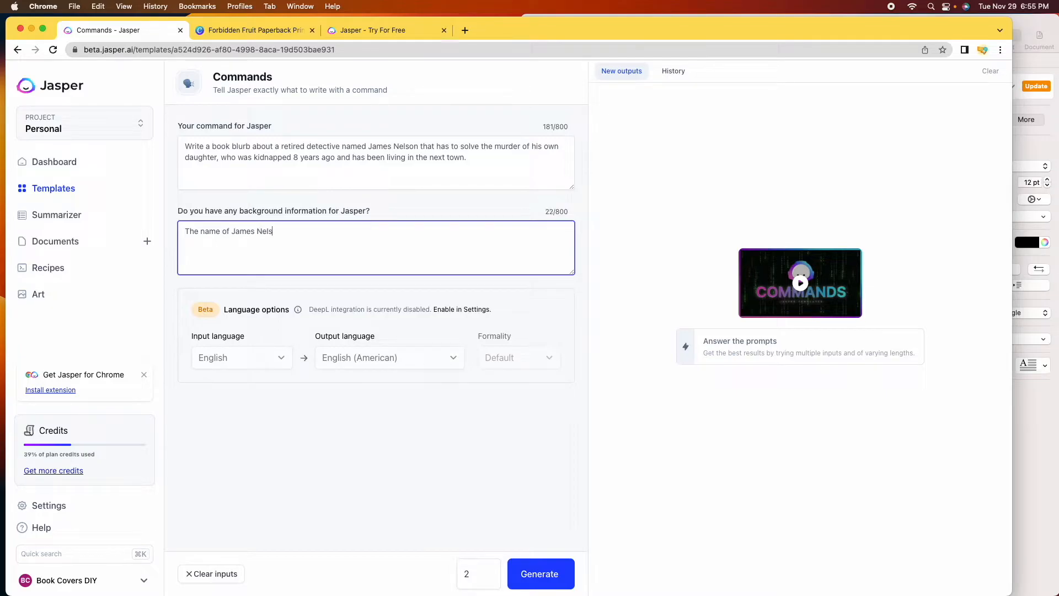
{"action": "type", "text": "on's daughter was Junie."}
{"action": "left_click", "coordinate": [543, 583]}
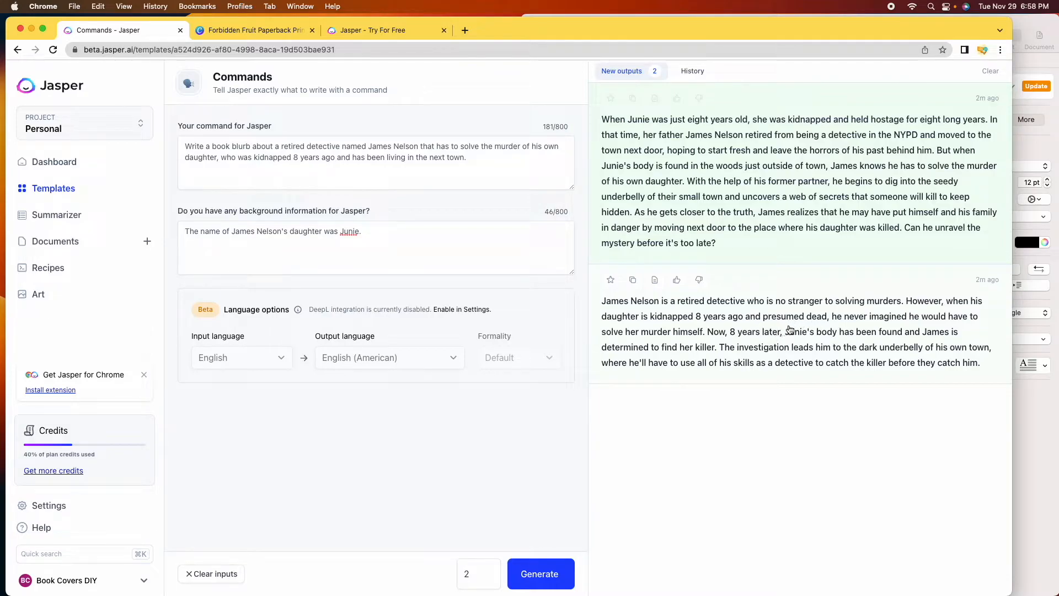
- Copy the second generated blurb from Jasper and paste it below the detective prompt in the Pages document
{"action": "left_click", "coordinate": [780, 342]}
{"action": "left_click", "coordinate": [635, 116]}
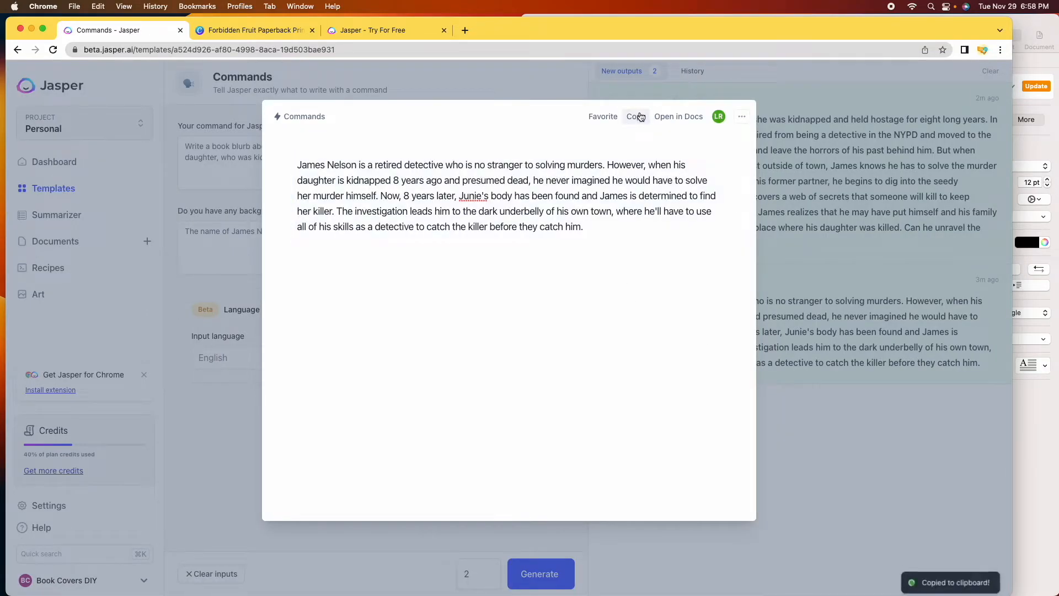
{"action": "left_click", "coordinate": [1025, 490]}
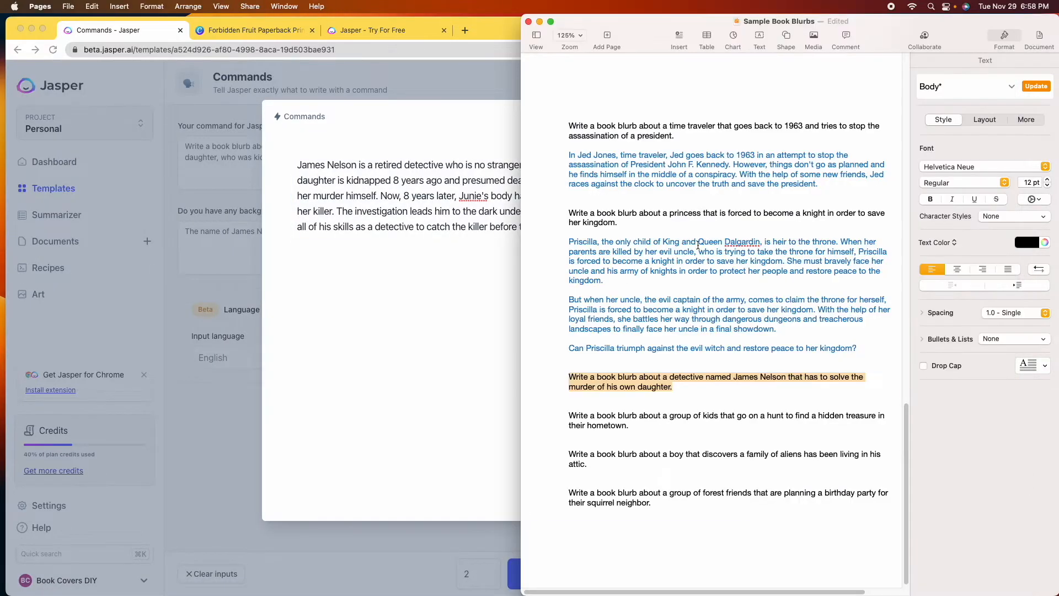
{"action": "left_click", "coordinate": [615, 397]}
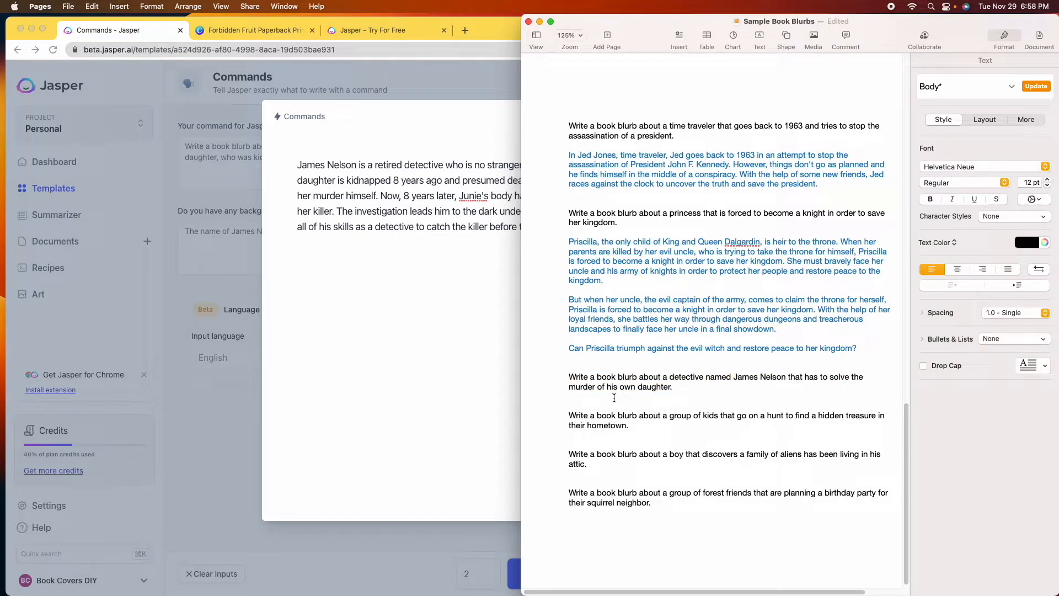
{"action": "key", "text": "Return"}
{"action": "key", "text": "super+v"}
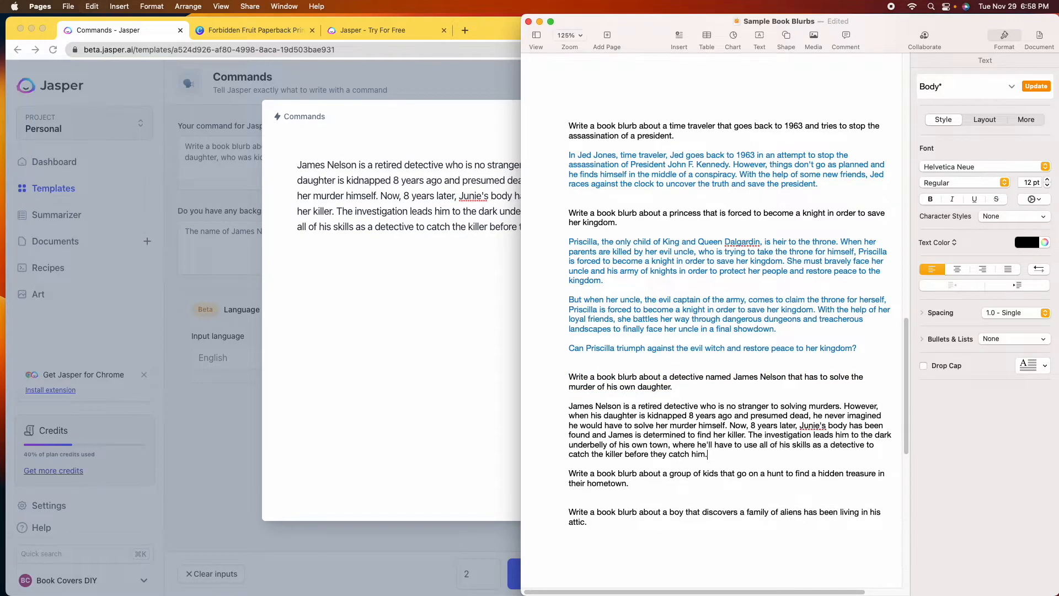
- Color the pasted detective blurb blue, matching the other blurbs in the document
{"action": "left_click_drag", "start_coordinate": [707, 452], "coordinate": [569, 405]}
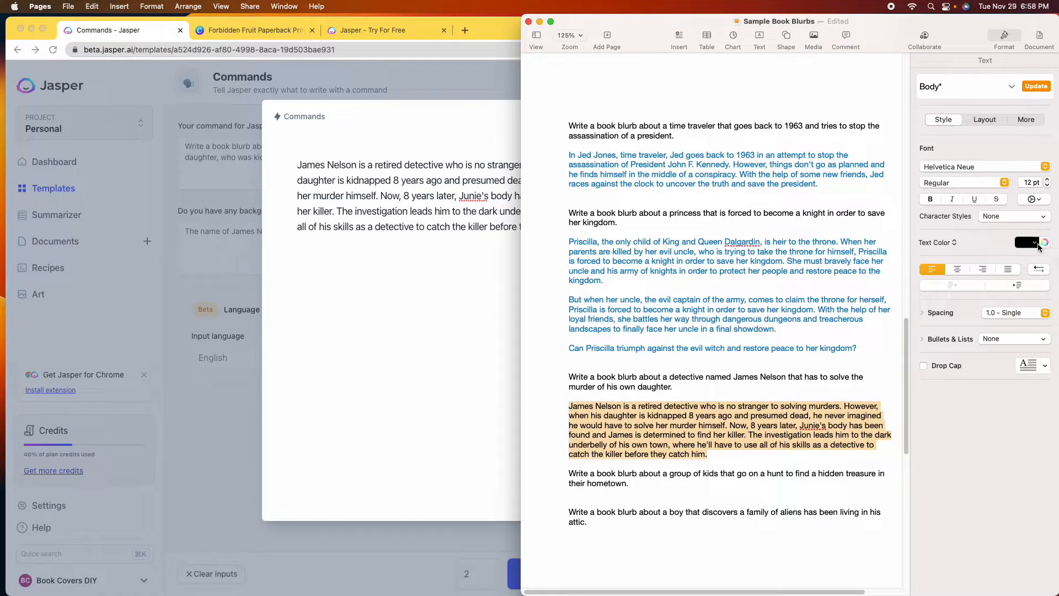
{"action": "left_click", "coordinate": [1027, 242]}
{"action": "left_click", "coordinate": [928, 295]}
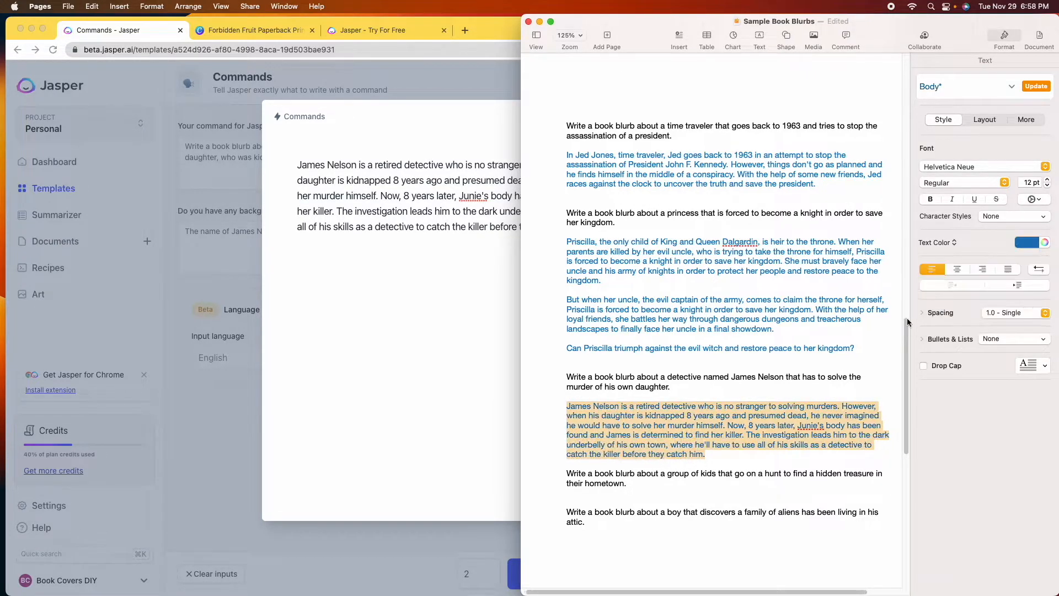
{"action": "left_click", "coordinate": [765, 426]}
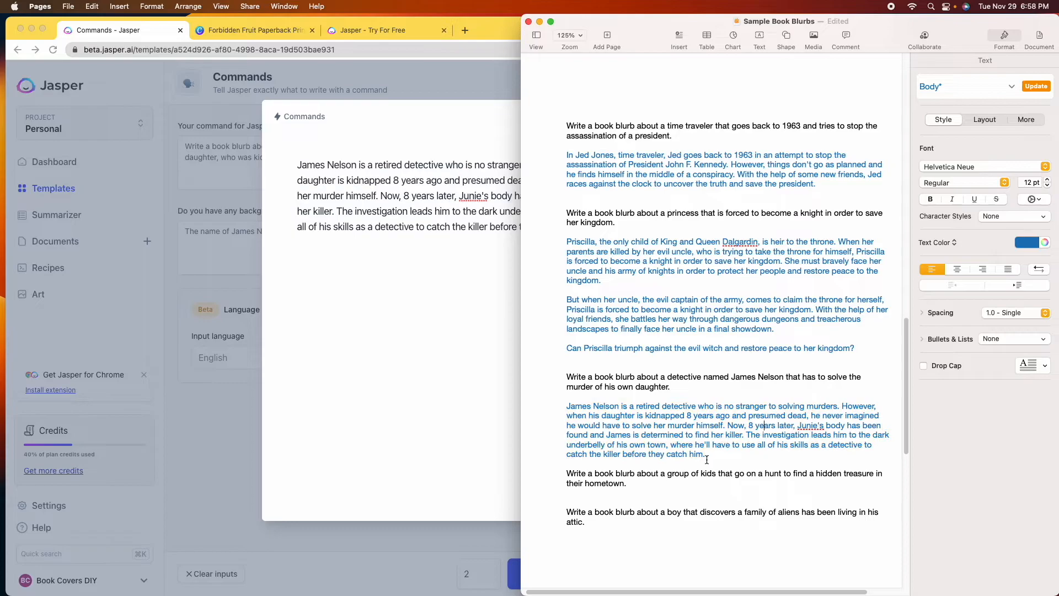
- Split the detective blurb so that "Now, 8 years later" starts a new paragraph after a blank line
{"action": "left_click", "coordinate": [728, 426]}
{"action": "key", "text": "Return"}
{"action": "key", "text": "Return"}
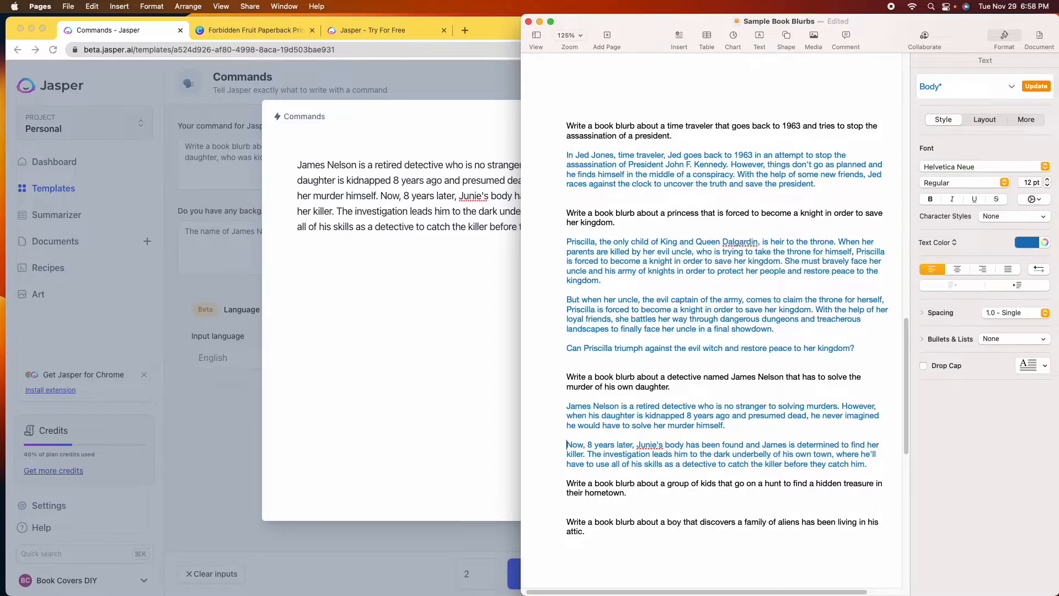
- End the detective blurb with a separate paragraph asking whether the detective will "be able to find his daughter's killer…"
{"action": "left_click", "coordinate": [871, 462]}
{"action": "key", "text": "Return"}
{"action": "key", "text": "Return"}
{"action": "type", "text": "Will James "}
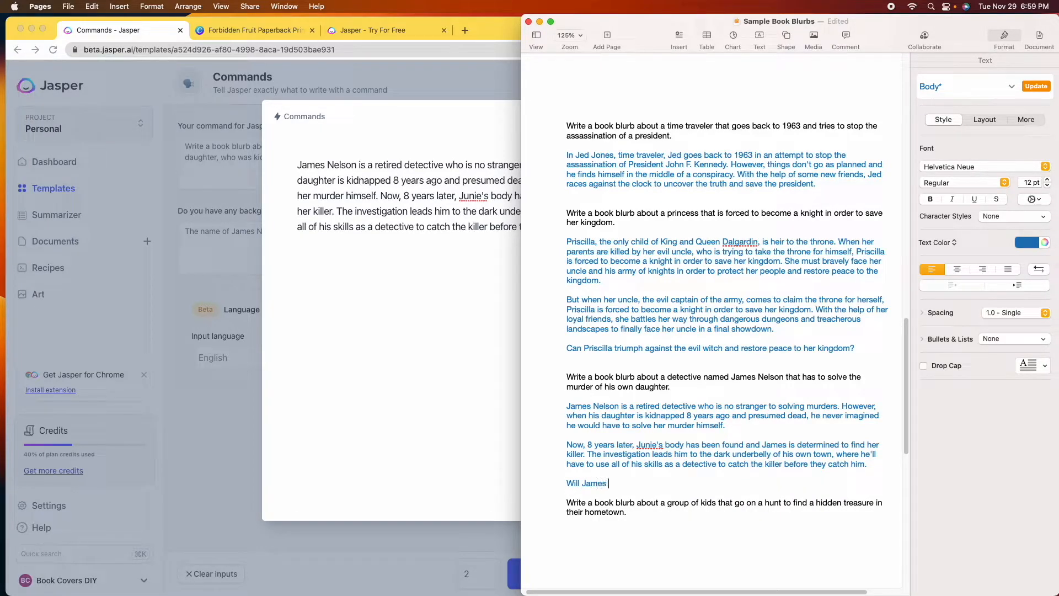
{"action": "type", "text": "be able to find his daughter's killer"}
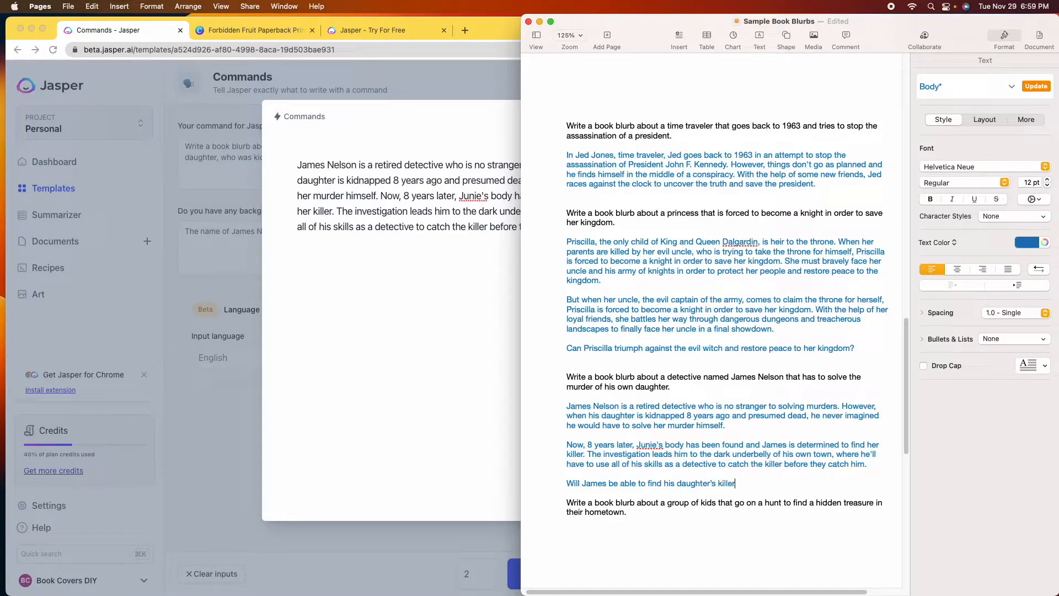
{"action": "type", "text": "..."}
- Close the opened blurb in Jasper and copy the prompt about kids hunting a hidden treasure from the Pages document
{"action": "scroll", "coordinate": [855, 448], "scroll_direction": "down", "scroll_amount": 1}
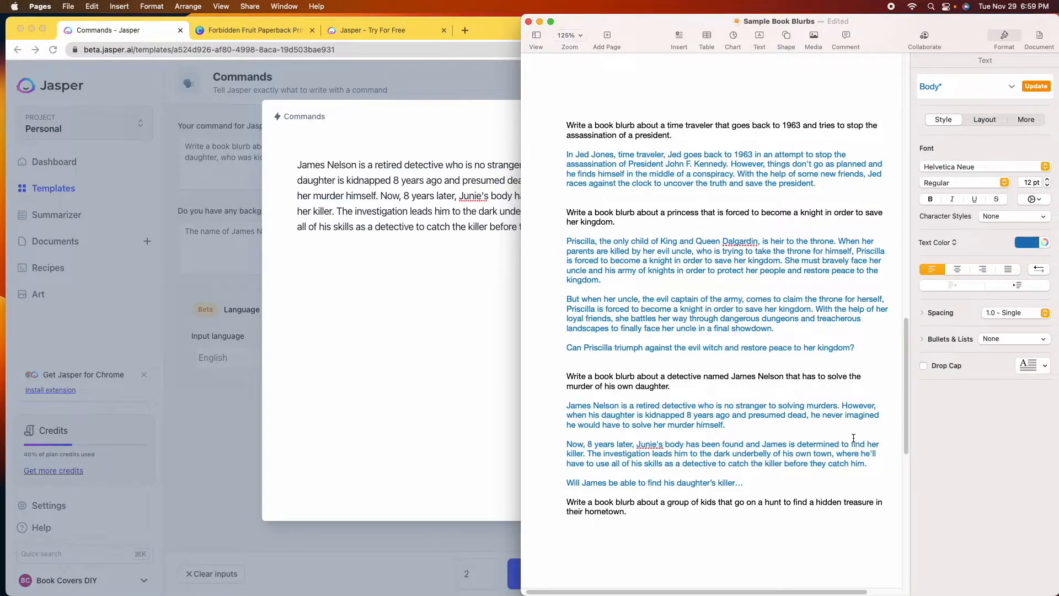
{"action": "scroll", "coordinate": [789, 468], "scroll_direction": "down", "scroll_amount": 2}
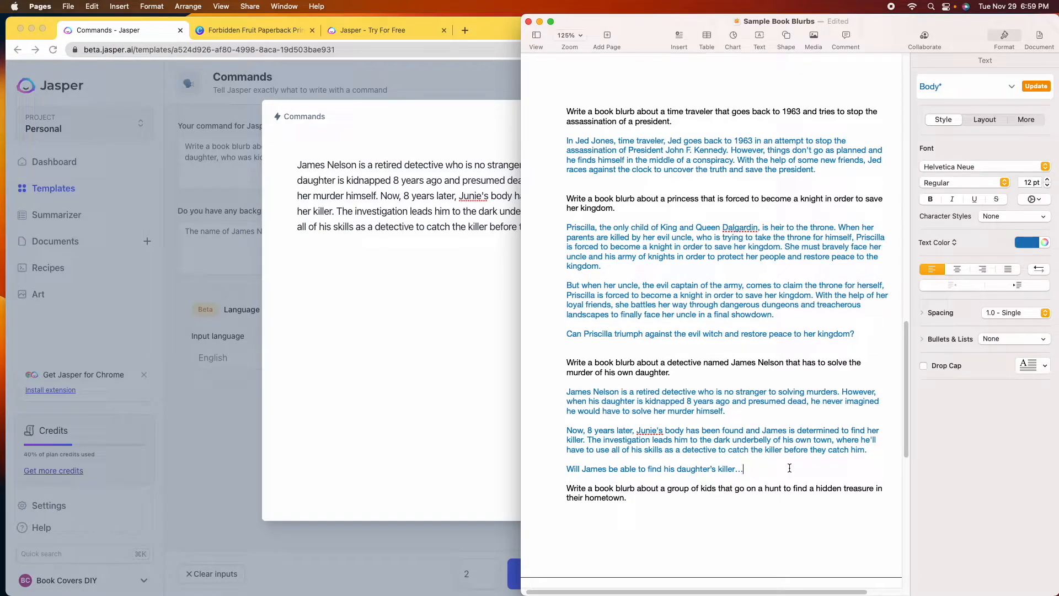
{"action": "scroll", "coordinate": [789, 468], "scroll_direction": "down", "scroll_amount": 1}
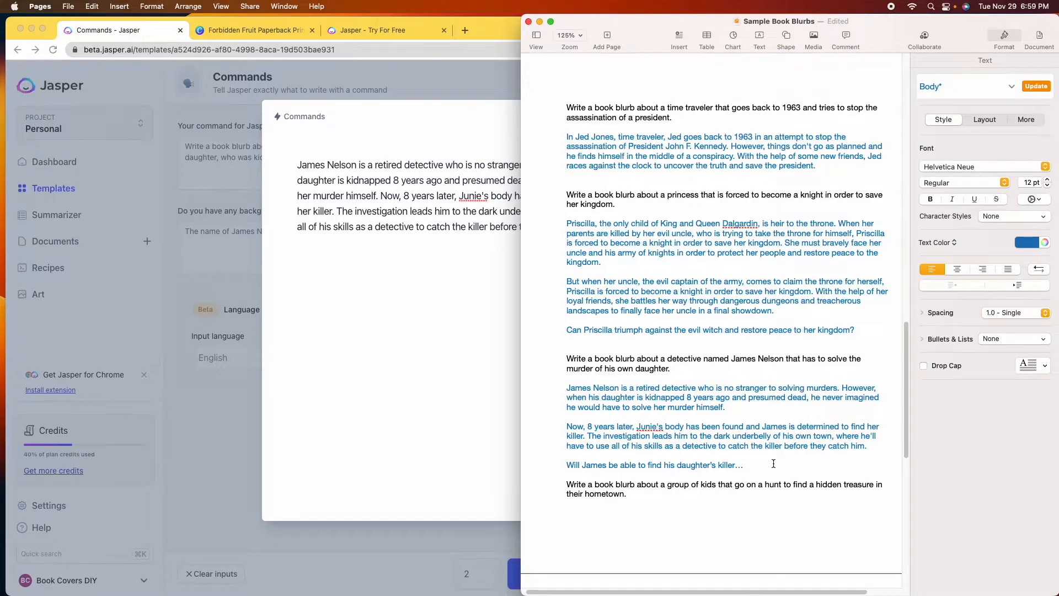
{"action": "left_click", "coordinate": [333, 367]}
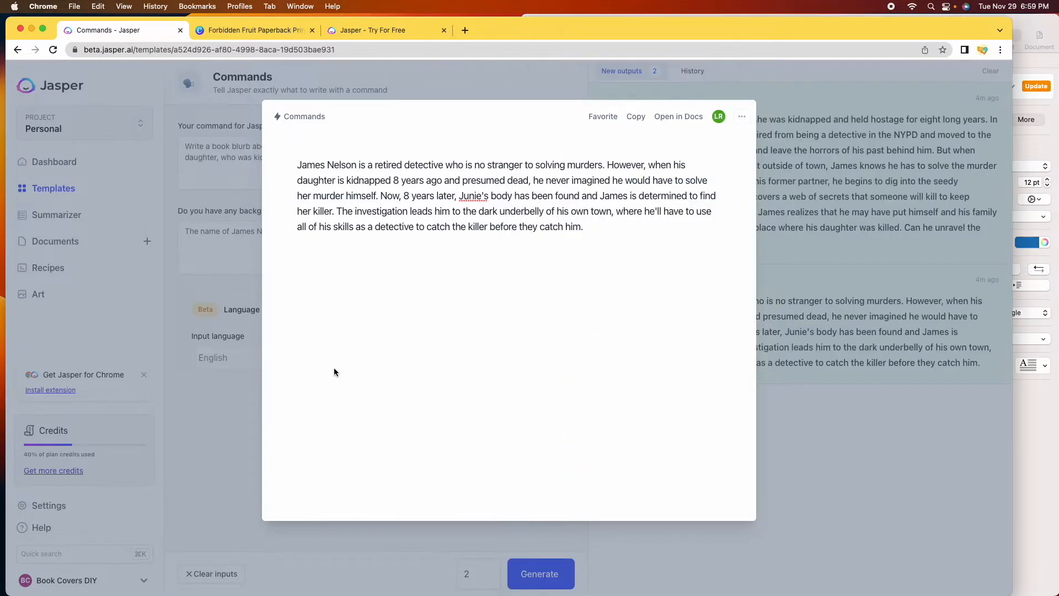
{"action": "left_click", "coordinate": [214, 433]}
{"action": "left_click", "coordinate": [1024, 439]}
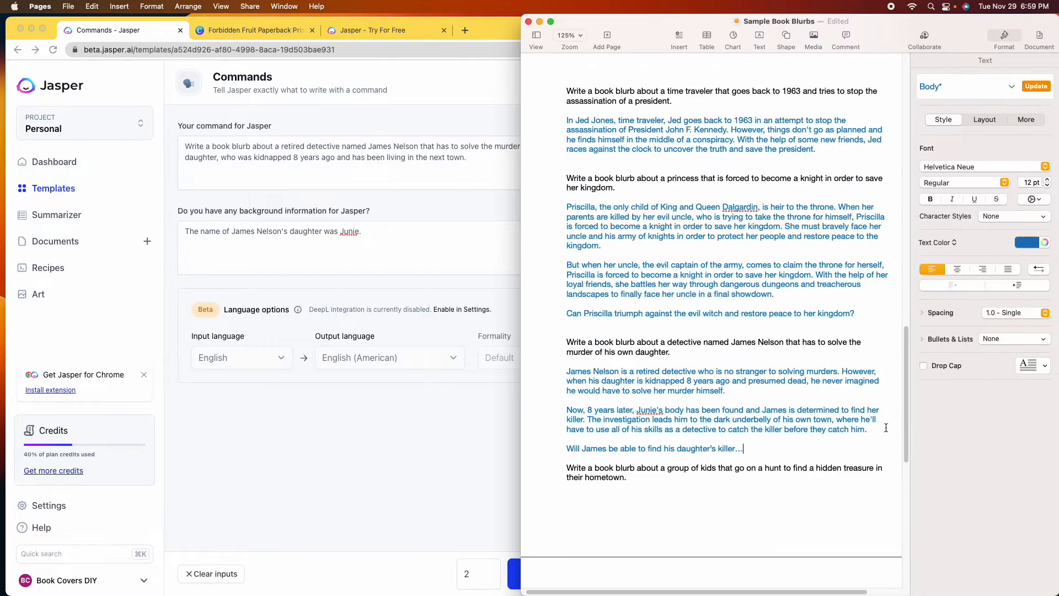
{"action": "scroll", "coordinate": [850, 408], "scroll_direction": "down", "scroll_amount": 3}
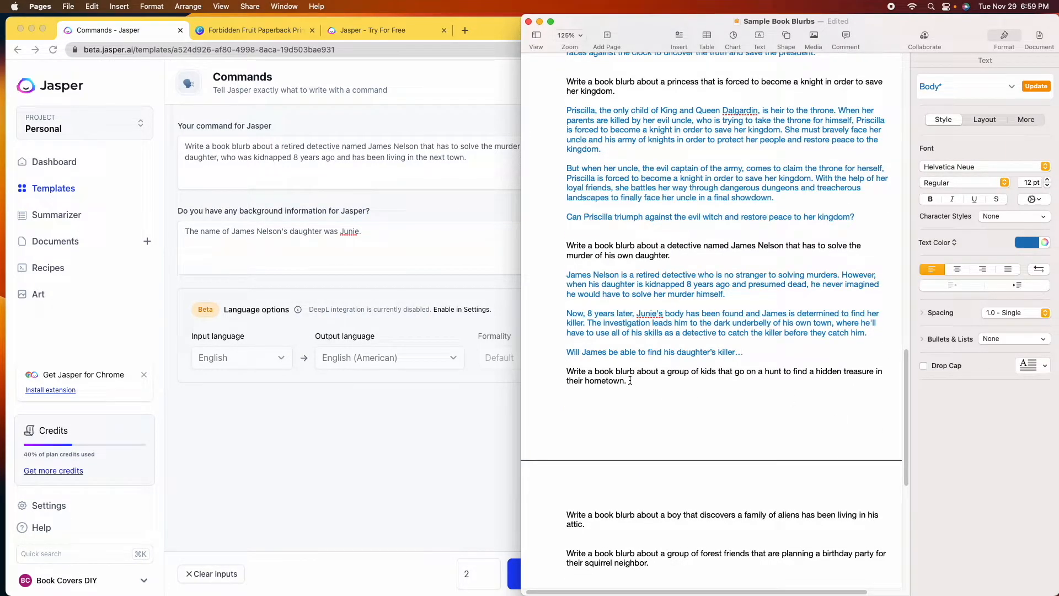
{"action": "left_click", "coordinate": [568, 370]}
{"action": "triple_click", "coordinate": [568, 370]}
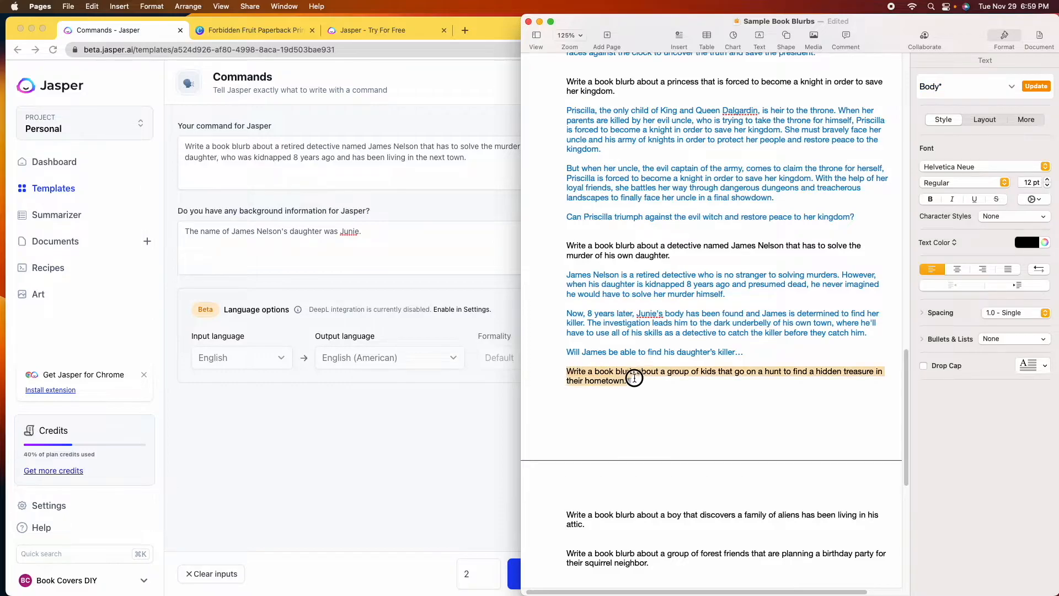
{"action": "right_click", "coordinate": [610, 376]}
{"action": "left_click", "coordinate": [661, 428]}
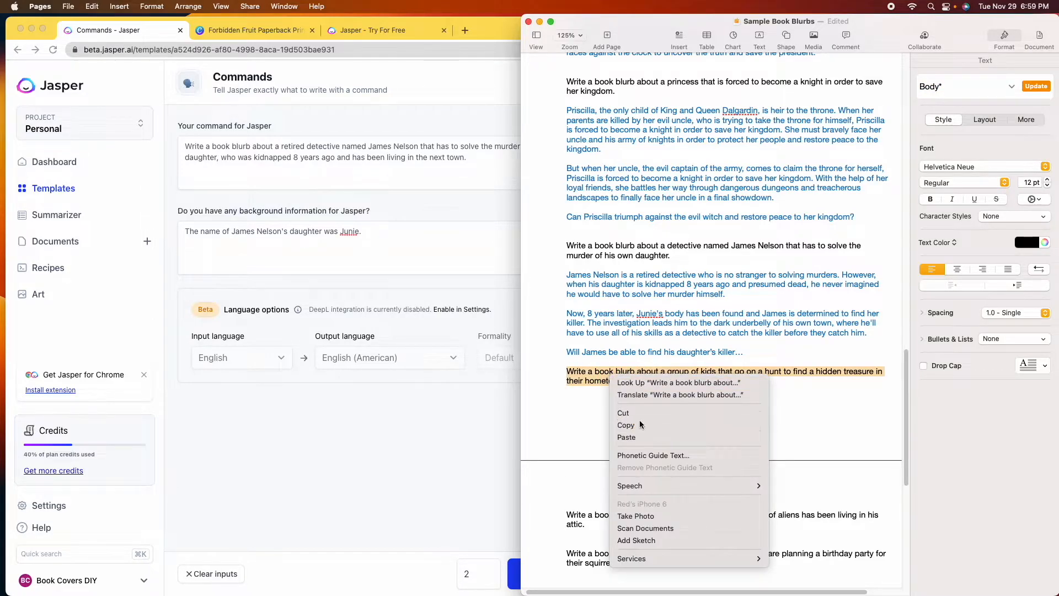
- Switch to the Jasper Commands page and clear the detective outputs and all inputs
{"action": "key", "text": "super+Tab"}
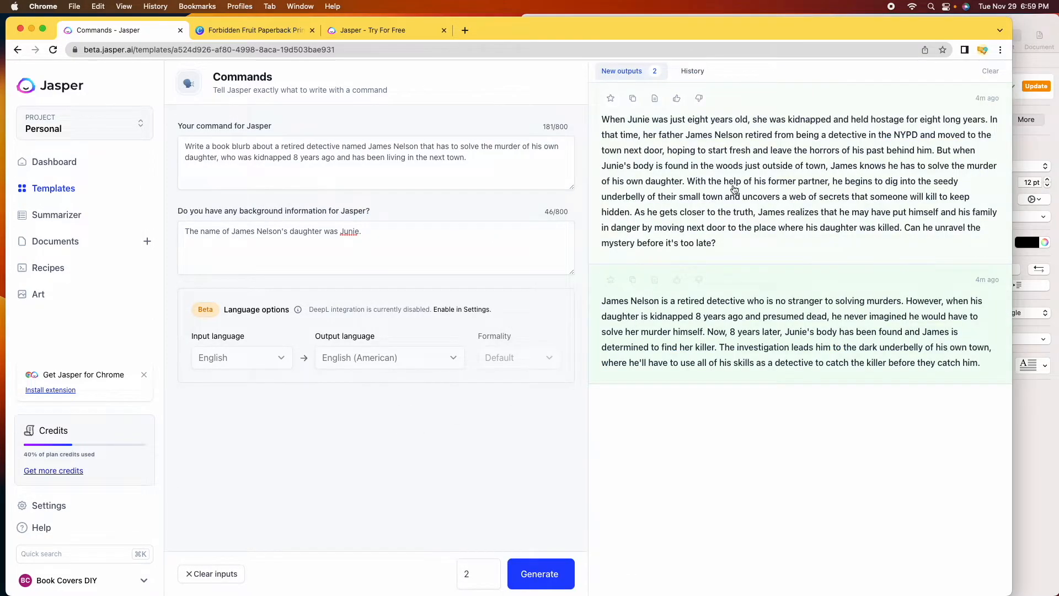
{"action": "left_click", "coordinate": [990, 71]}
{"action": "left_click", "coordinate": [211, 580]}
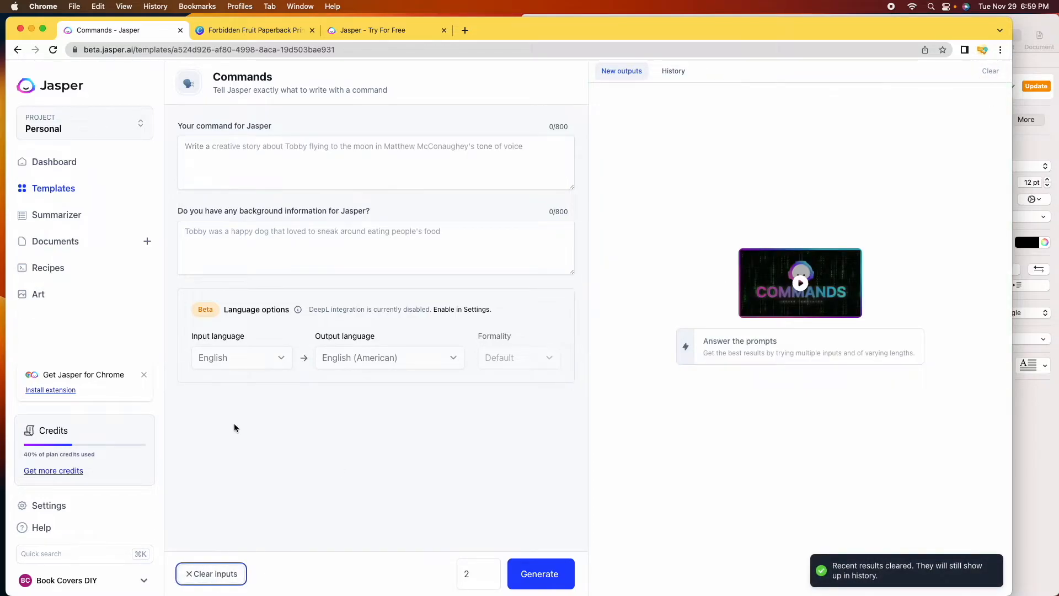
- Paste the hidden-treasure prompt as the command, leave the background information empty and generate two blurbs
{"action": "right_click", "coordinate": [229, 149]}
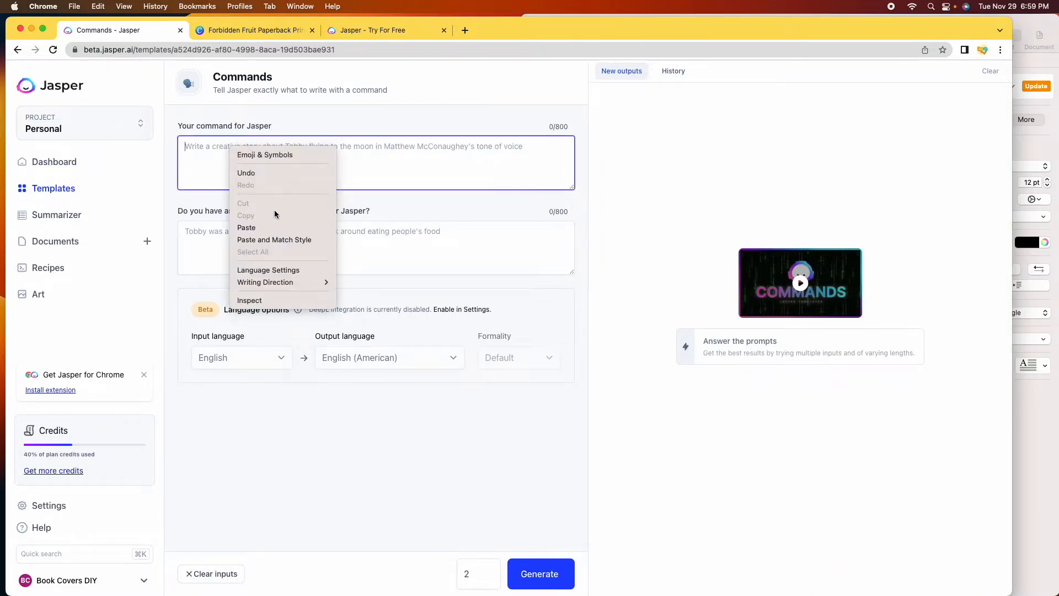
{"action": "left_click", "coordinate": [272, 227]}
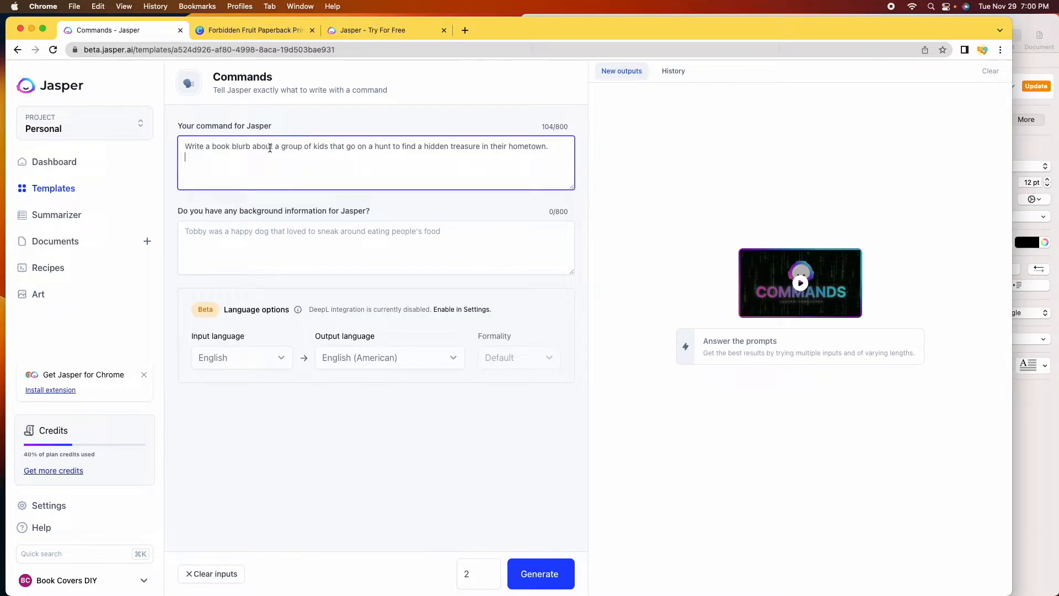
{"action": "left_click_drag", "start_coordinate": [274, 147], "coordinate": [183, 145]}
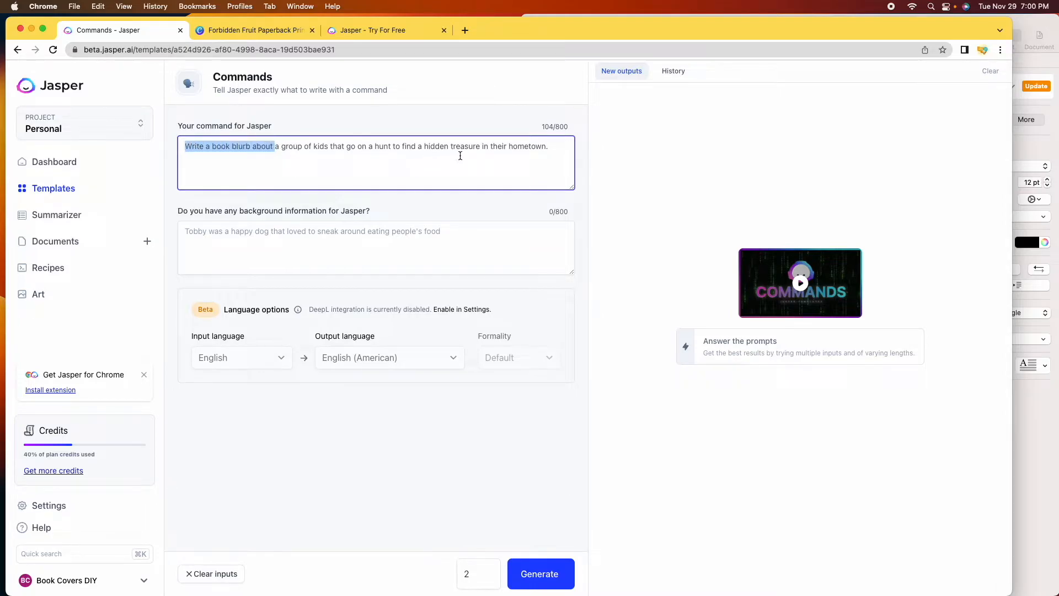
{"action": "left_click", "coordinate": [203, 155]}
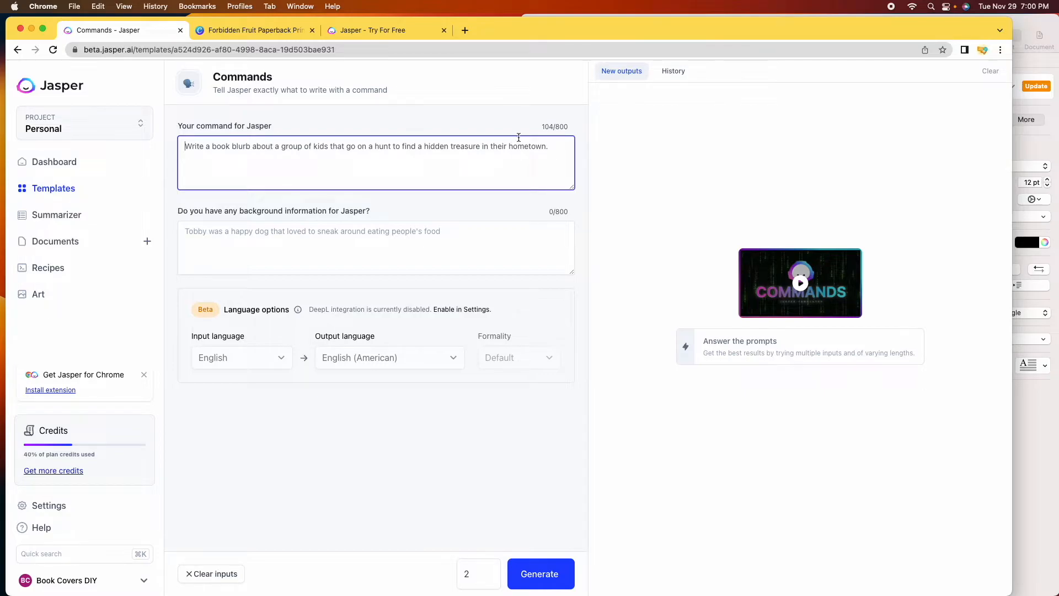
{"action": "left_click", "coordinate": [287, 228]}
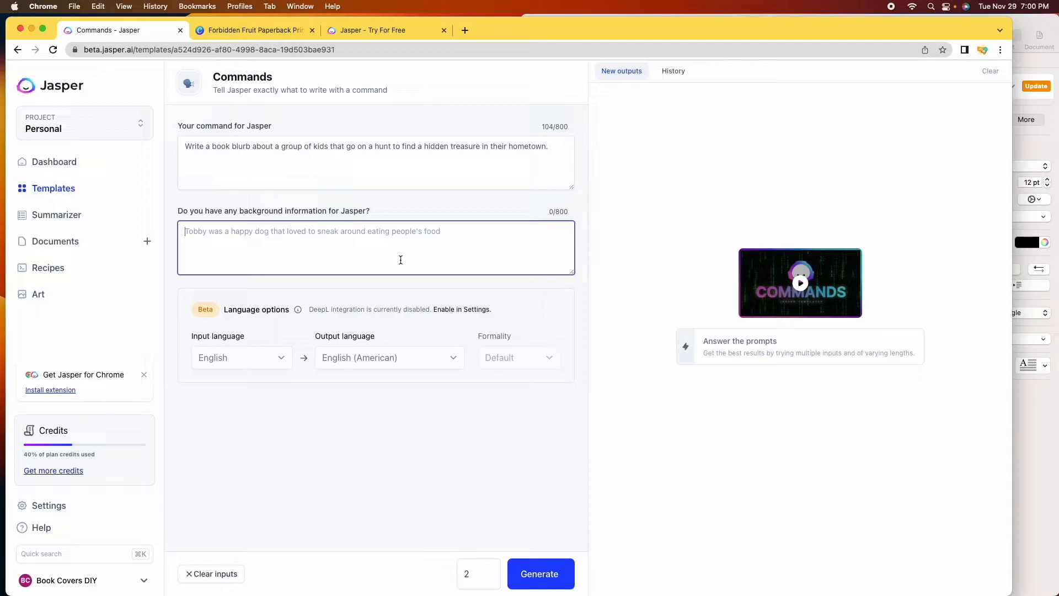
{"action": "left_click", "coordinate": [545, 574]}
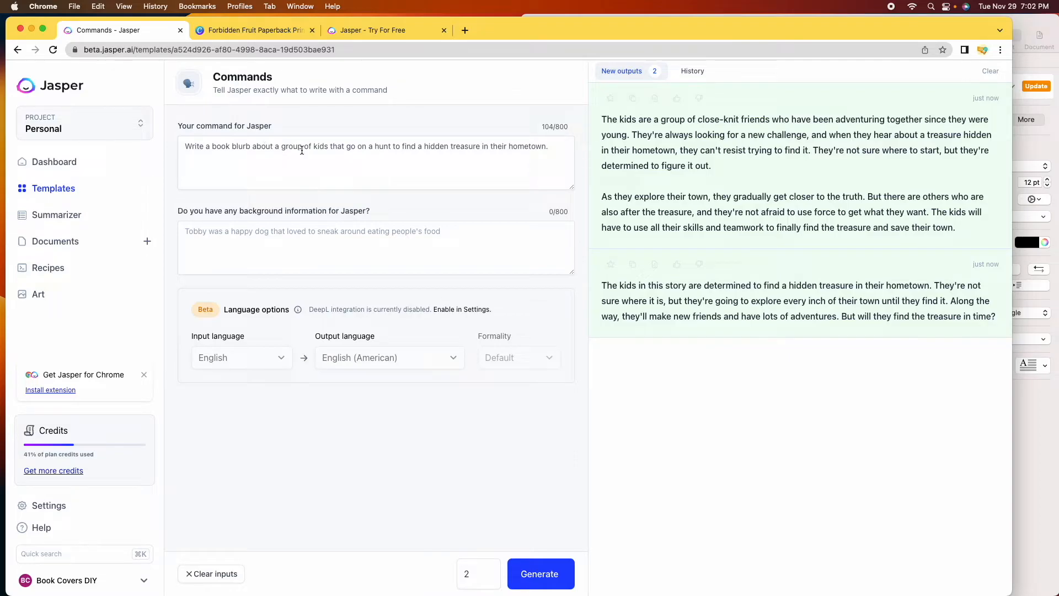
- Replace "kids" with "middle-schoolers" in the Jasper command
{"action": "left_click", "coordinate": [341, 180]}
{"action": "key", "text": "BackSpace"}
{"action": "key", "text": "BackSpace"}
{"action": "key", "text": "BackSpace"}
{"action": "key", "text": "BackSpace"}
{"action": "type", "text": "middle-sc"}
{"action": "type", "text": "hool"}
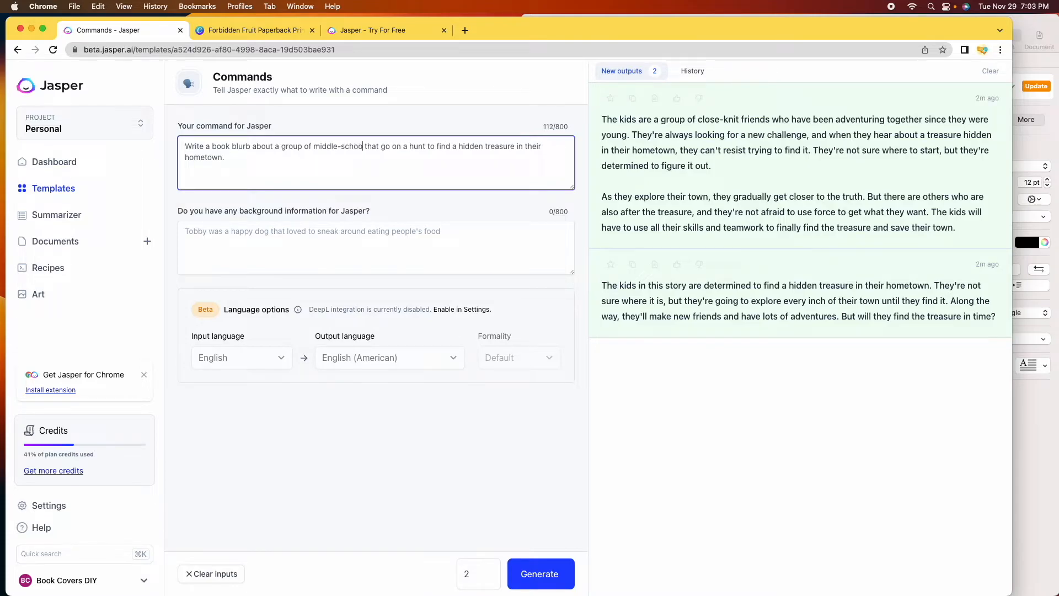
{"action": "type", "text": "ers"}
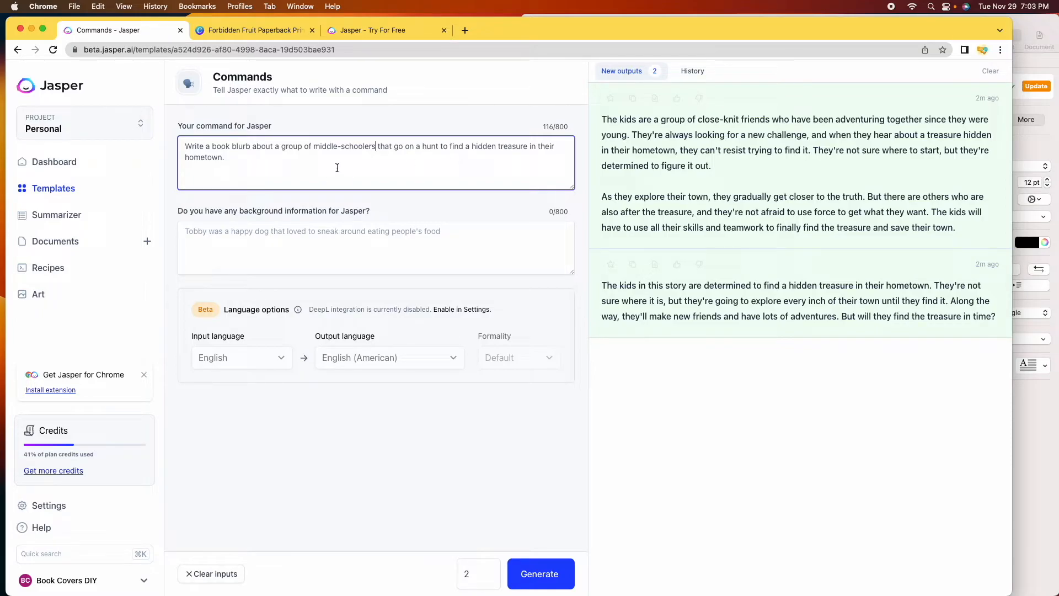
- Replace "hometown." at the end of the command with "school library, but their principal wants the treasure for himself."
{"action": "key", "text": "BackSpace"}
{"action": "key", "text": "BackSpace"}
{"action": "key", "text": "BackSpace"}
{"action": "key", "text": "BackSpace"}
{"action": "key", "text": "BackSpace"}
{"action": "key", "text": "BackSpace"}
{"action": "key", "text": "BackSpace"}
{"action": "key", "text": "BackSpace"}
{"action": "type", "text": "school library, but their principal wants the treasure "}
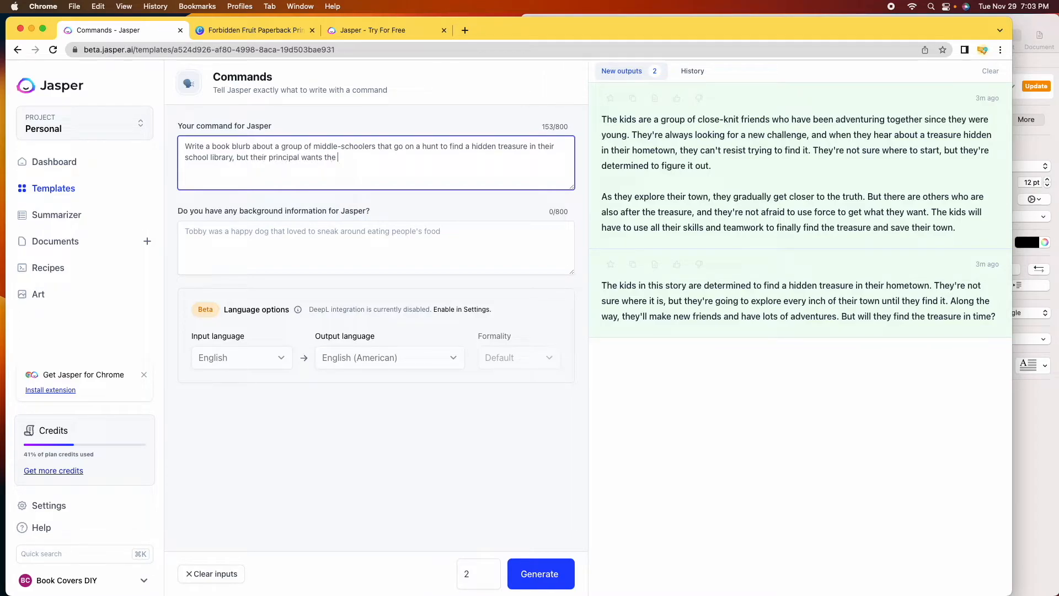
{"action": "type", "text": "for himself"}
{"action": "type", "text": "."}
- Insert "find a map in their school library and" before "go on a hunt" in the command
{"action": "type", "text": "find a map "}
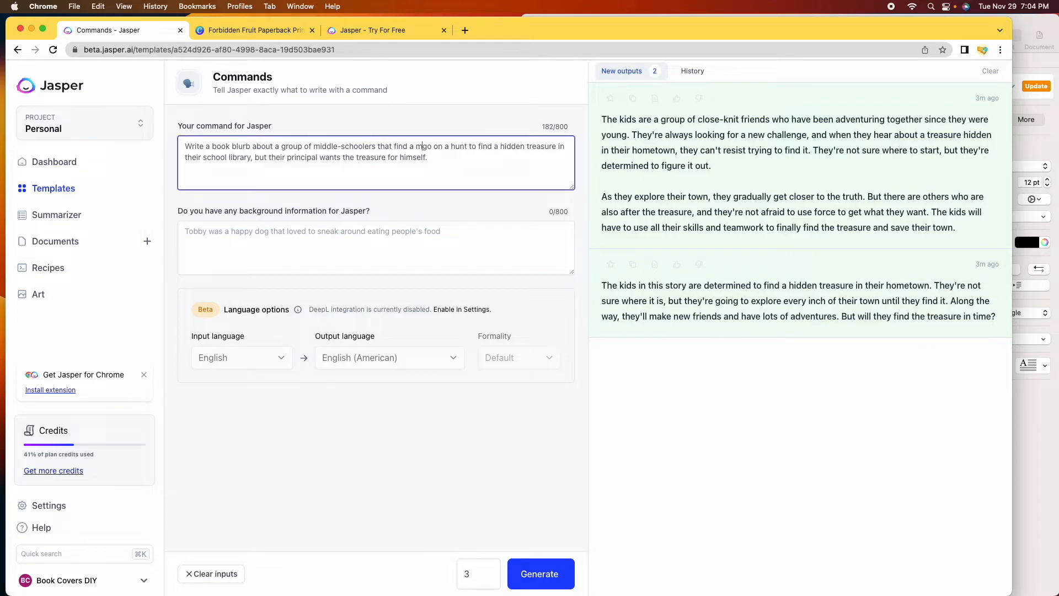
{"action": "type", "text": "in their "}
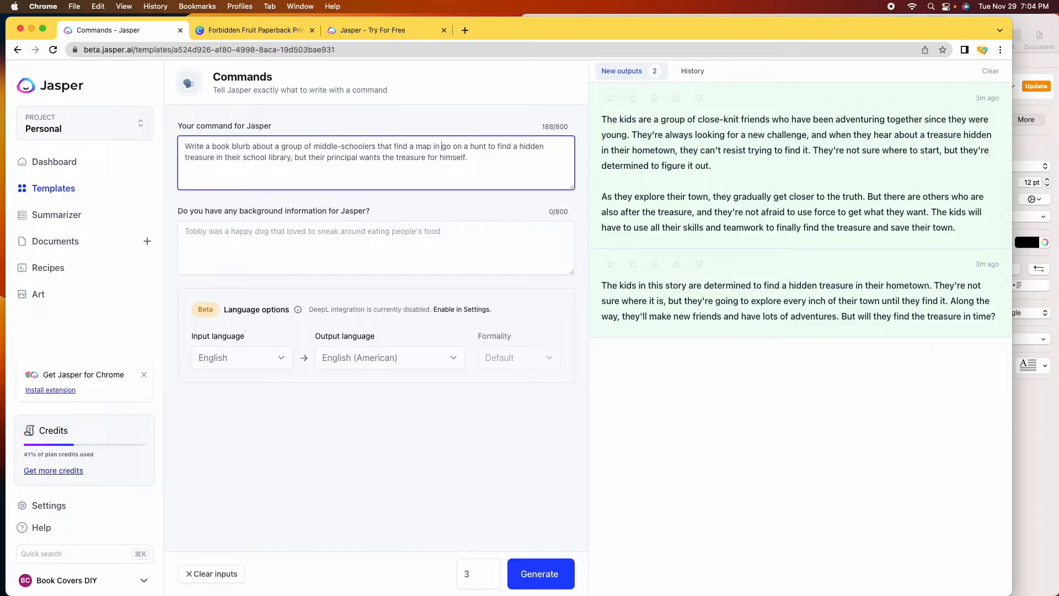
{"action": "type", "text": "school lib"}
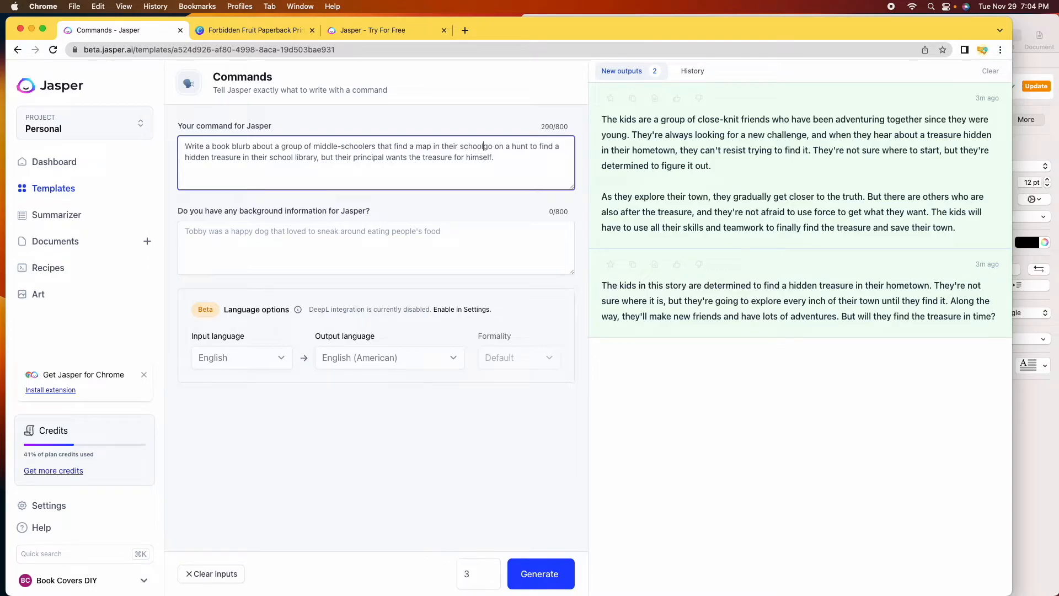
{"action": "type", "text": "rary"}
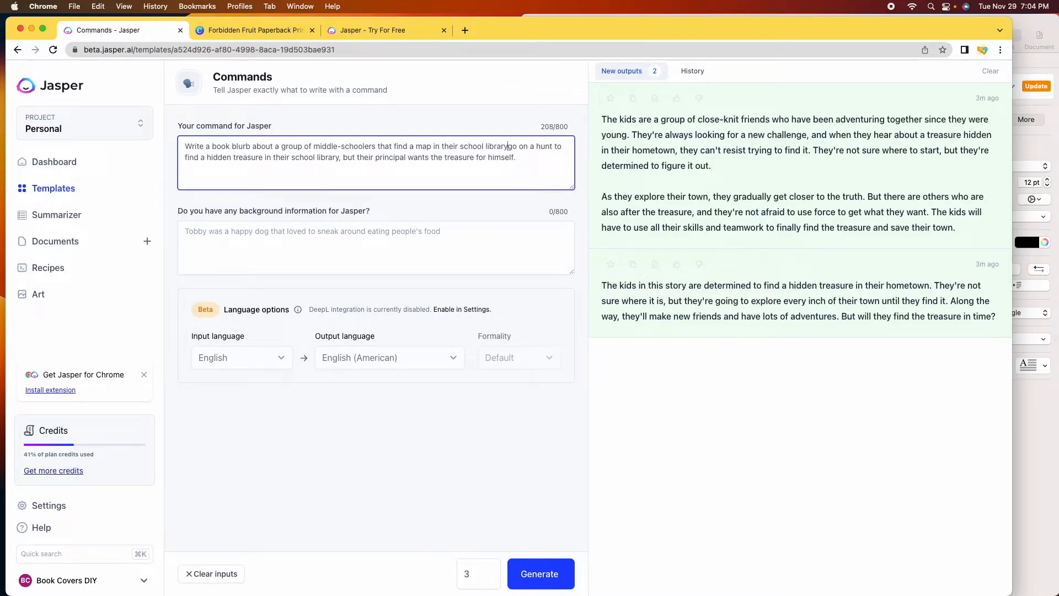
{"action": "type", "text": " and"}
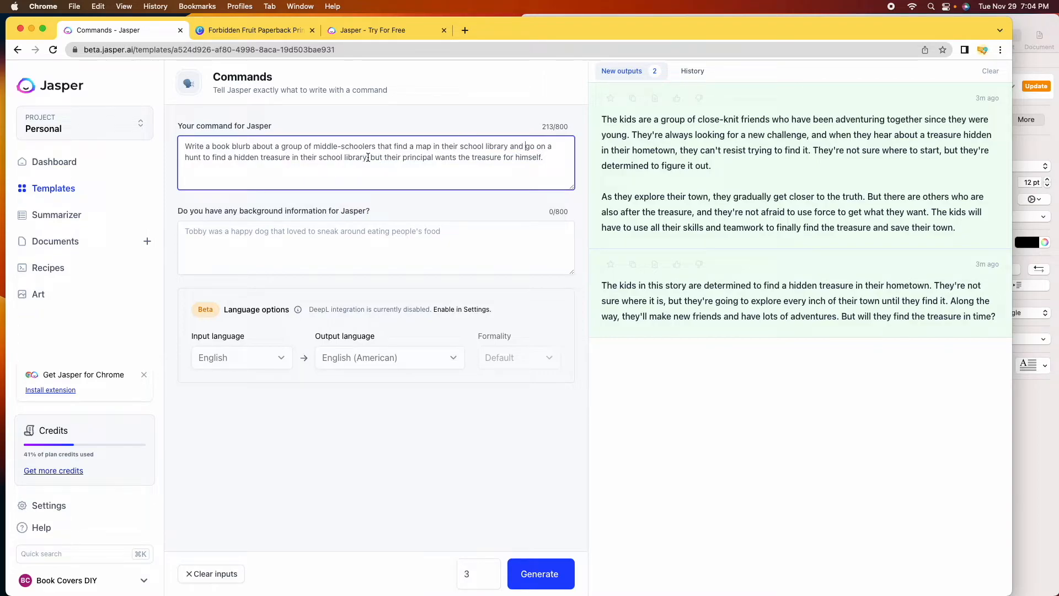
- Replace "school library" with "town hall" as the place where the treasure is hidden in the command
{"action": "double_click", "coordinate": [343, 157]}
{"action": "type", "text": "town"}
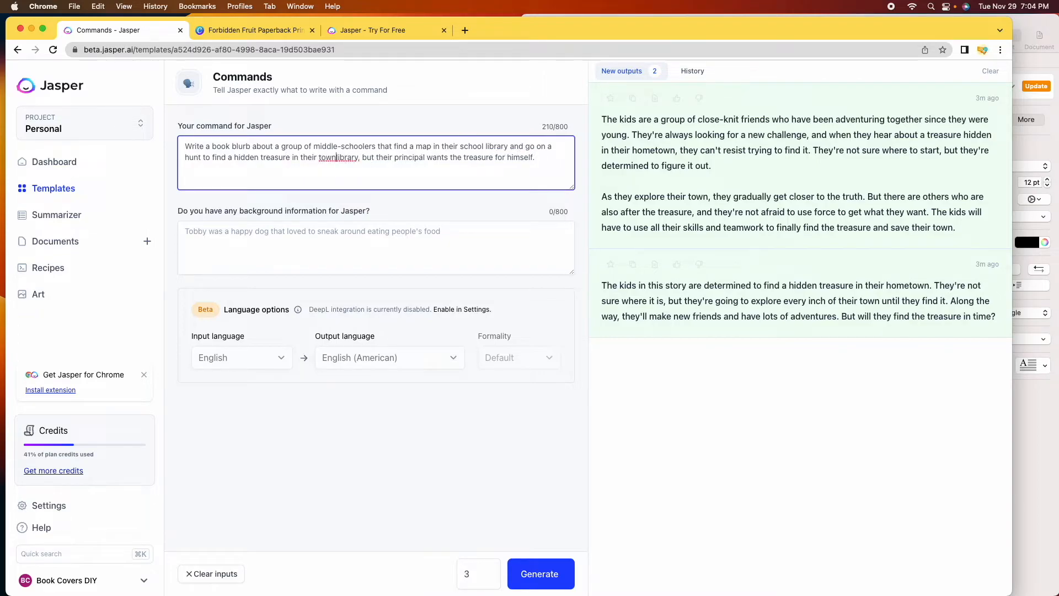
{"action": "double_click", "coordinate": [358, 159]}
{"action": "type", "text": "town hall"}
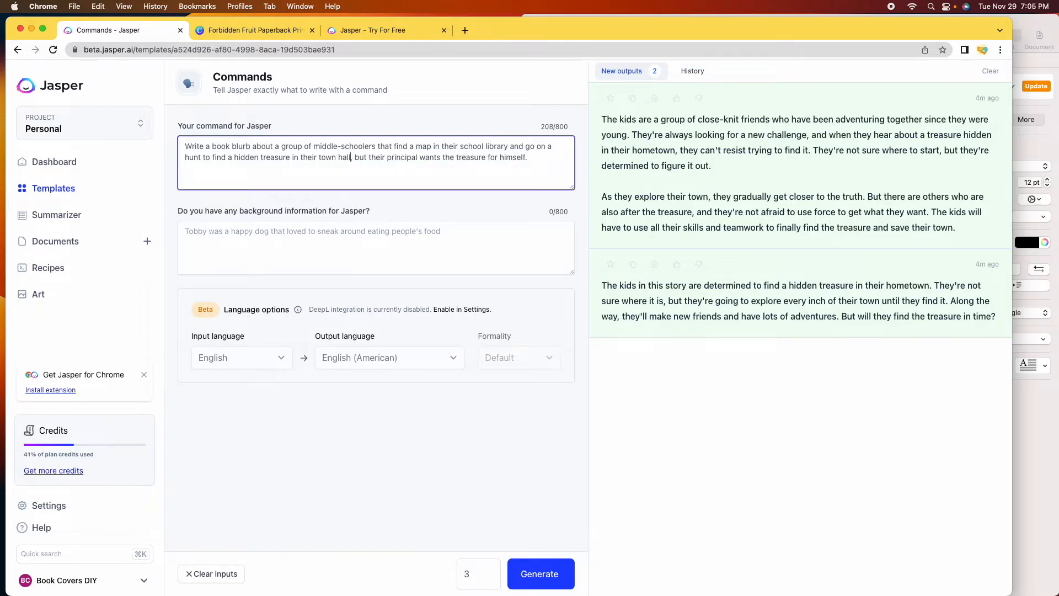
- Replace "principal" with "town mayor" in the command
{"action": "left_click", "coordinate": [419, 157]}
{"action": "key", "text": "BackSpace"}
{"action": "key", "text": "BackSpace"}
{"action": "key", "text": "BackSpace"}
{"action": "key", "text": "BackSpace"}
{"action": "key", "text": "BackSpace"}
{"action": "key", "text": "BackSpace"}
{"action": "key", "text": "BackSpace"}
{"action": "key", "text": "BackSpace"}
{"action": "key", "text": "BackSpace"}
{"action": "type", "text": "mayor"}
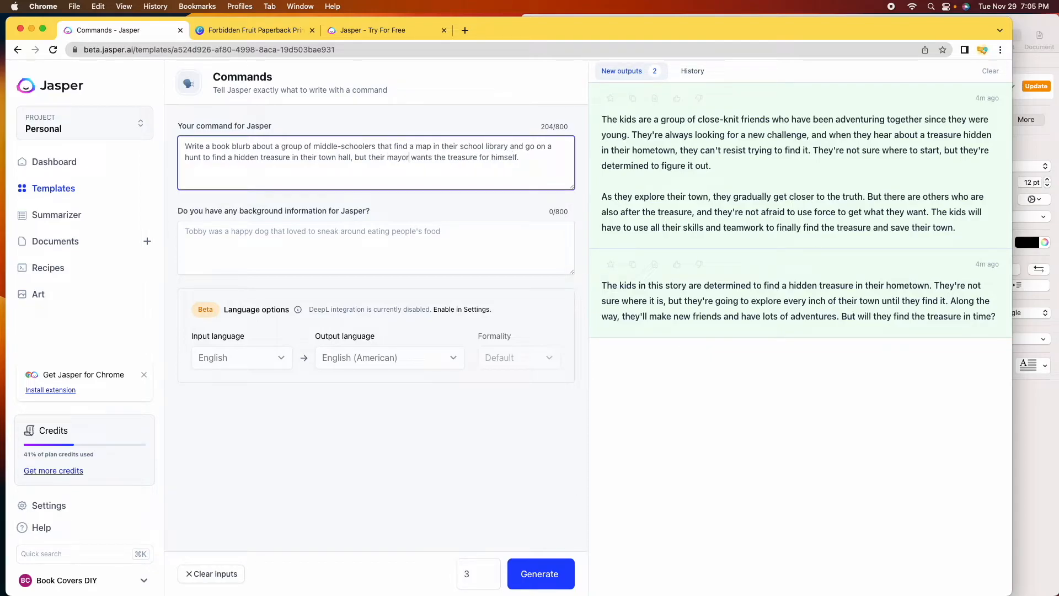
{"action": "key", "text": "BackSpace"}
{"action": "key", "text": "BackSpace"}
{"action": "key", "text": "BackSpace"}
{"action": "key", "text": "BackSpace"}
{"action": "key", "text": "BackSpace"}
{"action": "type", "text": "town mayor"}
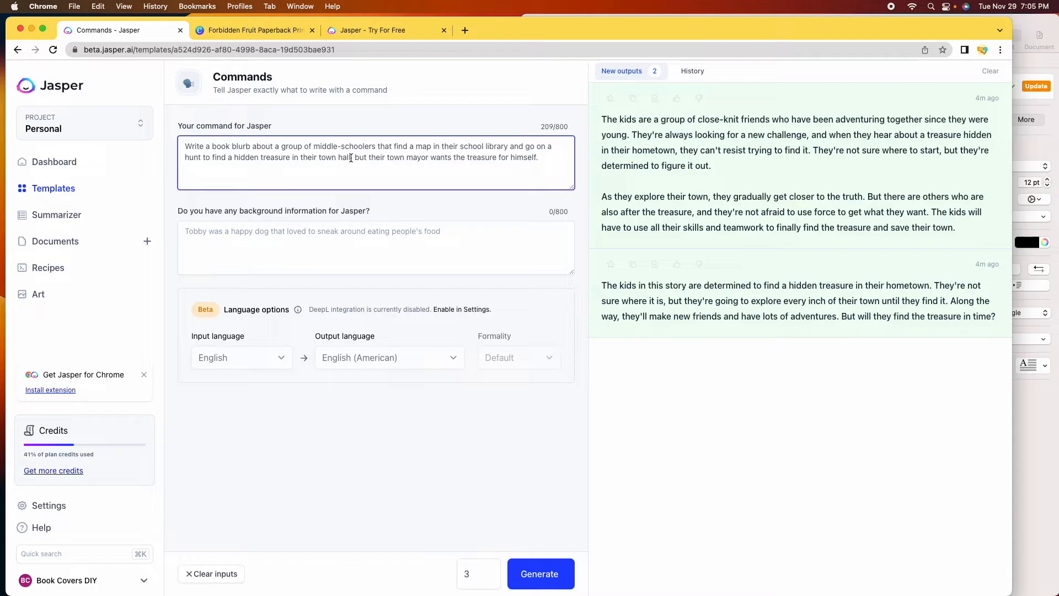
- Replace "town" before "mayor" with "local" in the command and generate three blurbs
{"action": "left_click", "coordinate": [407, 157]}
{"action": "key", "text": "BackSpace"}
{"action": "key", "text": "BackSpace"}
{"action": "key", "text": "BackSpace"}
{"action": "key", "text": "BackSpace"}
{"action": "key", "text": "BackSpace"}
{"action": "type", "text": "local"}
{"action": "left_click", "coordinate": [550, 579]}
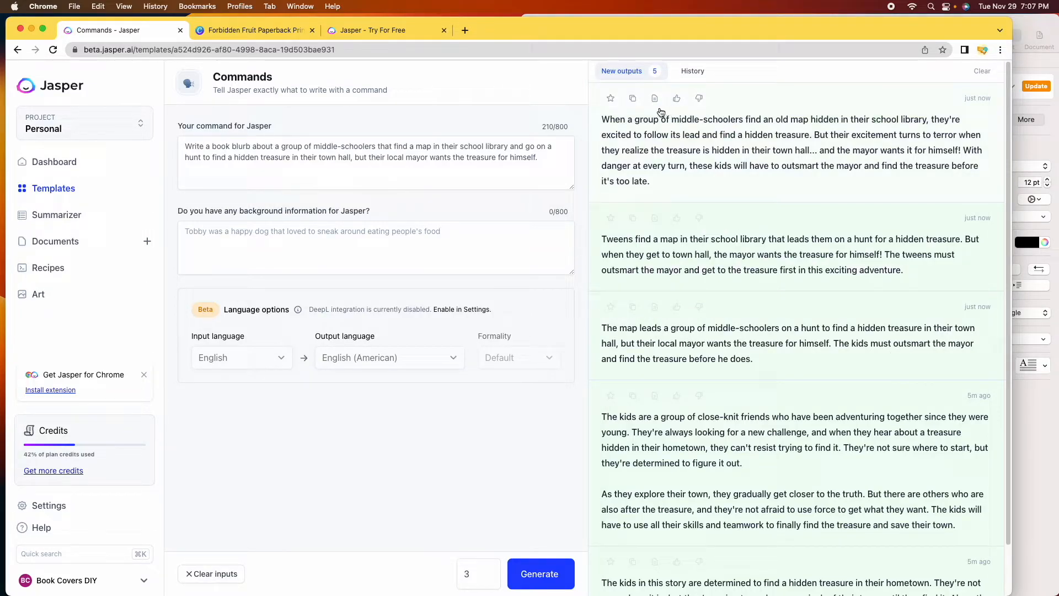
- Copy the first middle-schoolers blurb and paste it under the hidden-treasure prompt in the Pages document, adding a blank line after it
{"action": "left_click", "coordinate": [633, 99]}
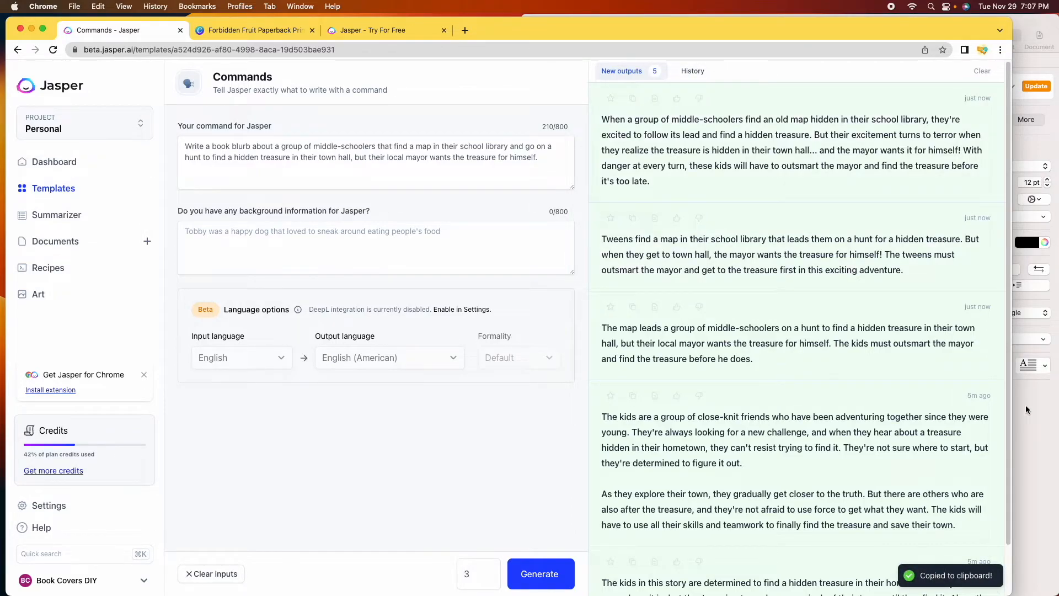
{"action": "left_click", "coordinate": [1024, 405]}
{"action": "left_click", "coordinate": [590, 394]}
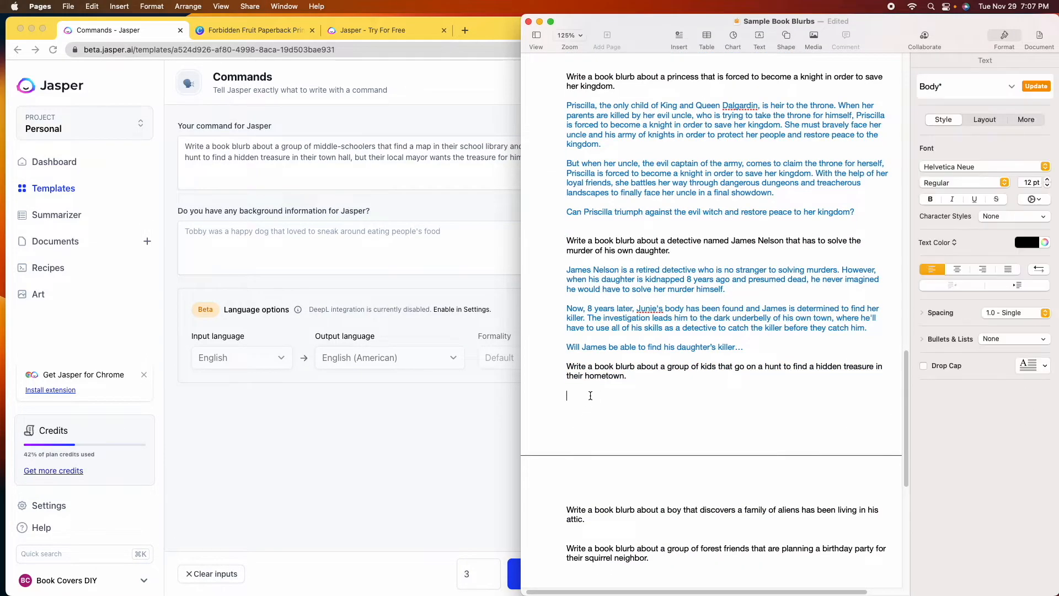
{"action": "key", "text": "super+v"}
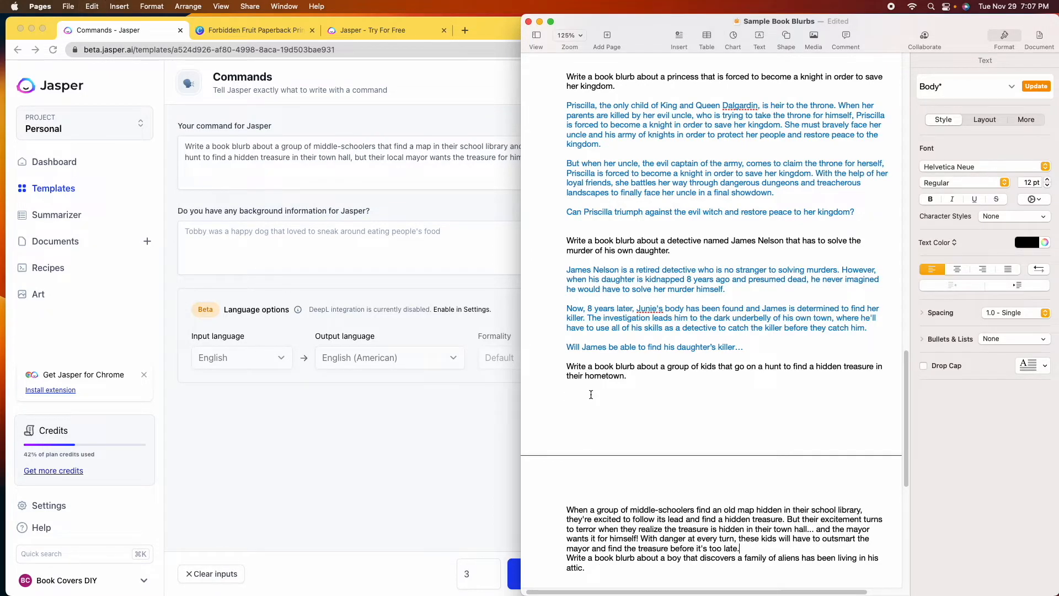
{"action": "key", "text": "Return"}
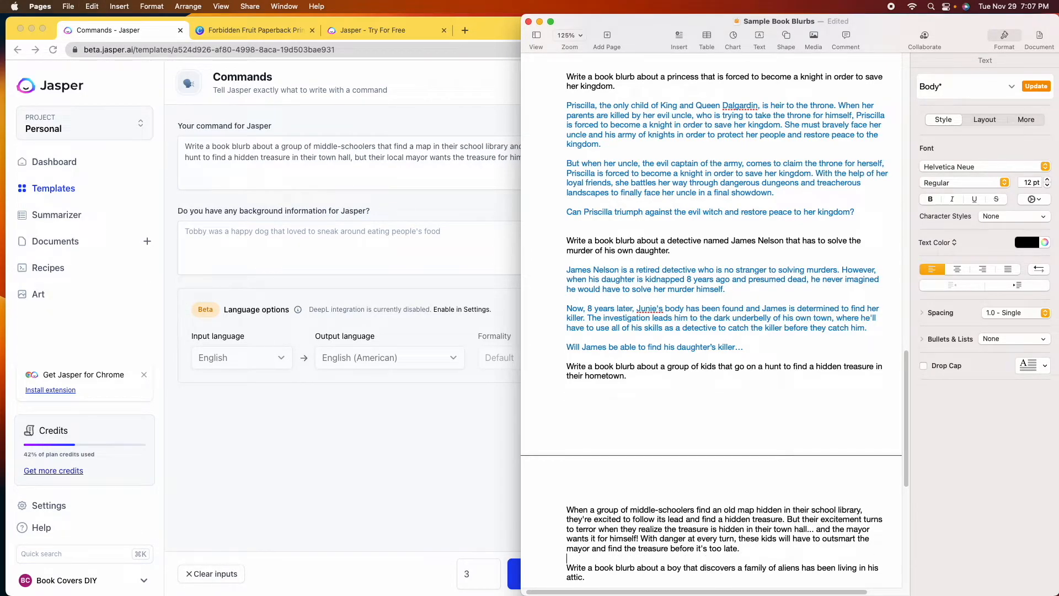
{"action": "key", "text": "Return"}
- Color the pasted middle-schoolers blurb the same dark blue as the other blurbs
{"action": "scroll", "coordinate": [598, 390], "scroll_direction": "down", "scroll_amount": 1}
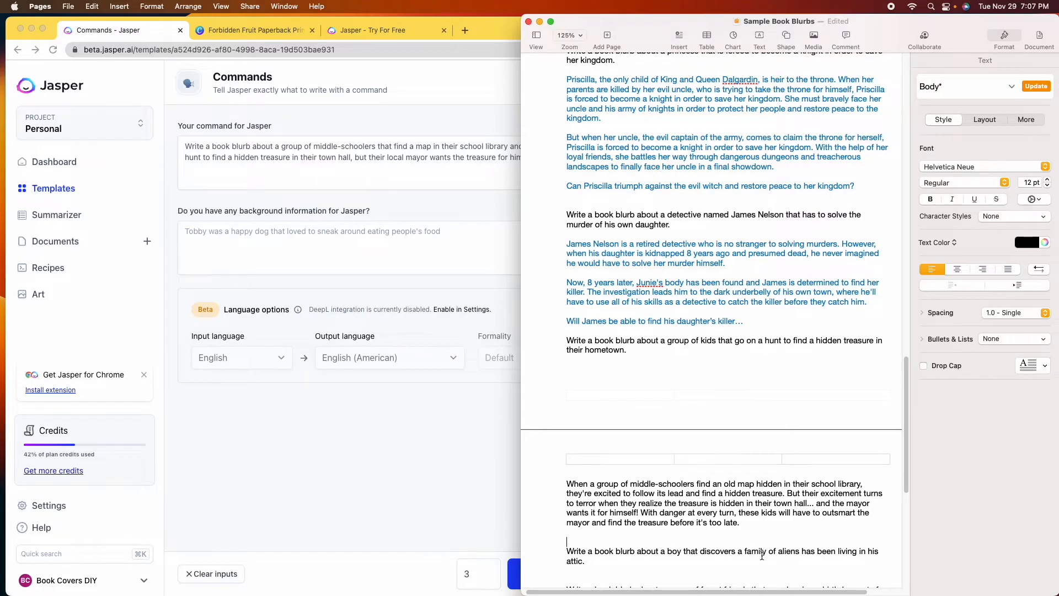
{"action": "left_click_drag", "start_coordinate": [741, 521], "coordinate": [566, 482]}
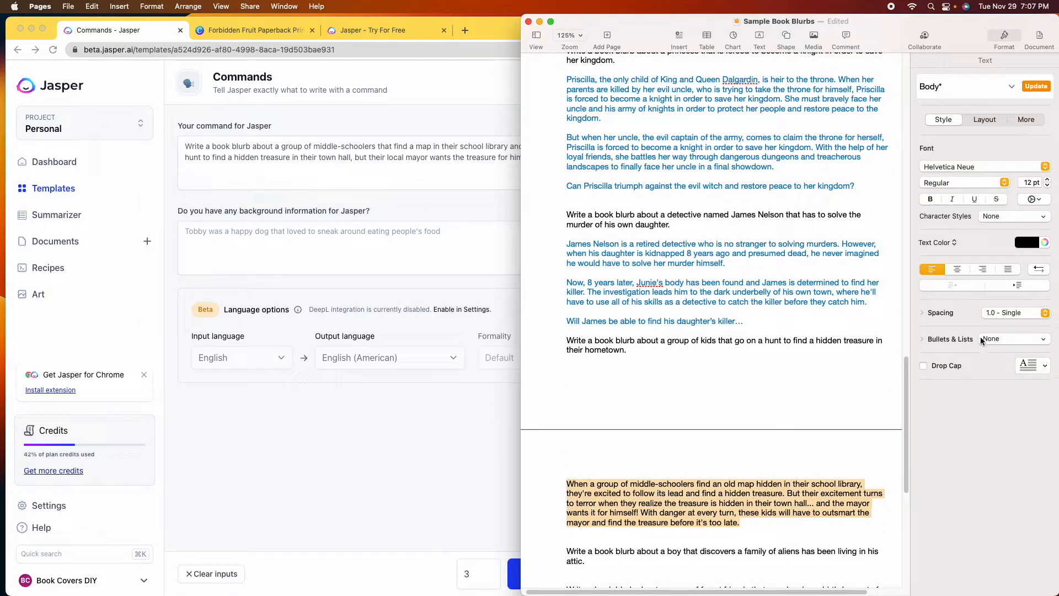
{"action": "left_click", "coordinate": [1027, 242]}
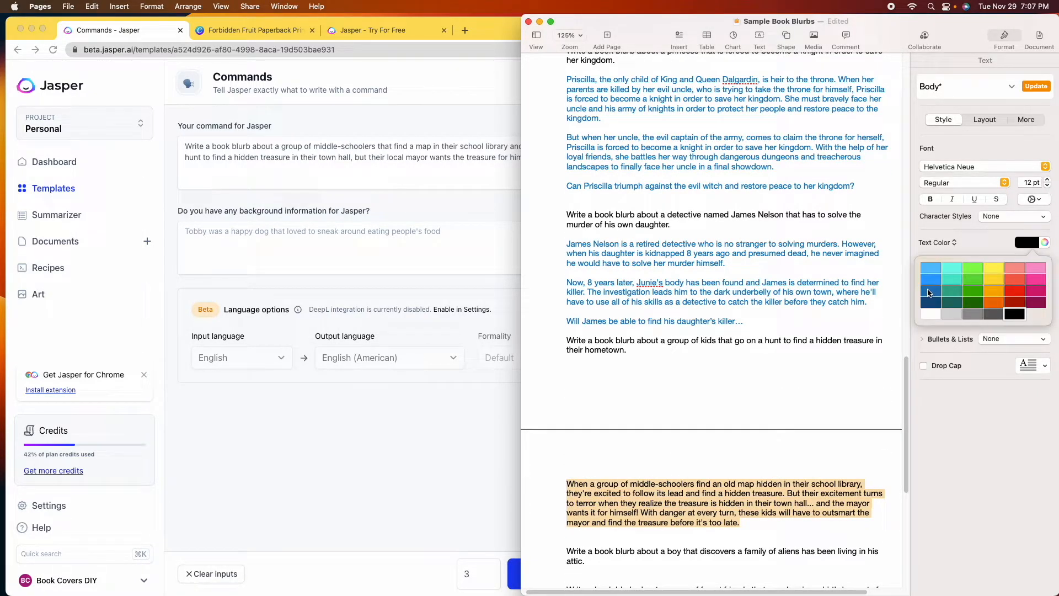
{"action": "left_click", "coordinate": [930, 293]}
{"action": "left_click", "coordinate": [712, 493]}
- Split the middle-schoolers blurb into two paragraphs before "With danger at every turn", separated by a blank line
{"action": "scroll", "coordinate": [800, 479], "scroll_direction": "down", "scroll_amount": 1}
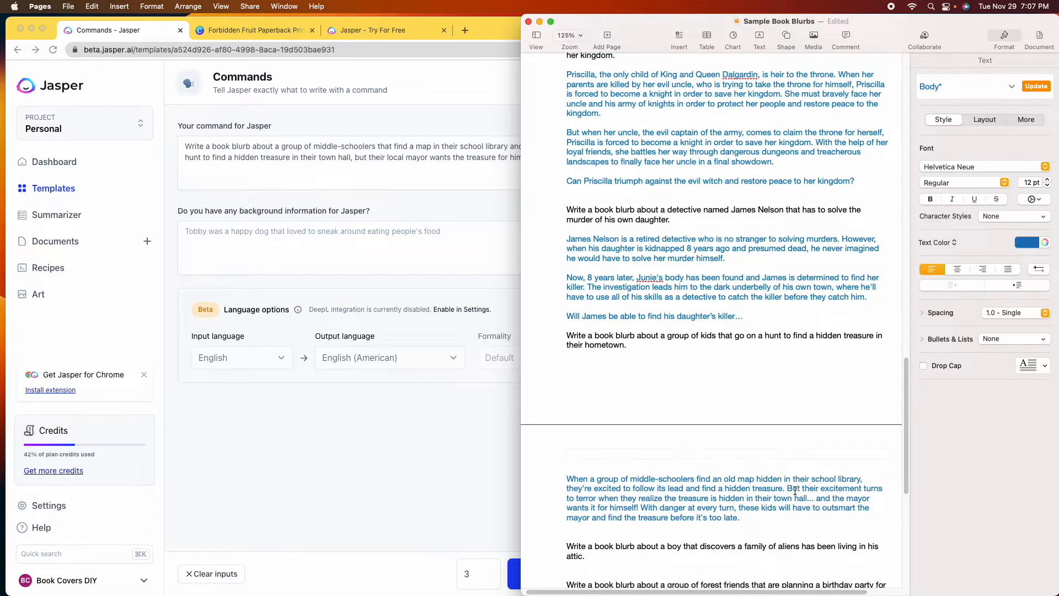
{"action": "scroll", "coordinate": [819, 488], "scroll_direction": "down", "scroll_amount": 1}
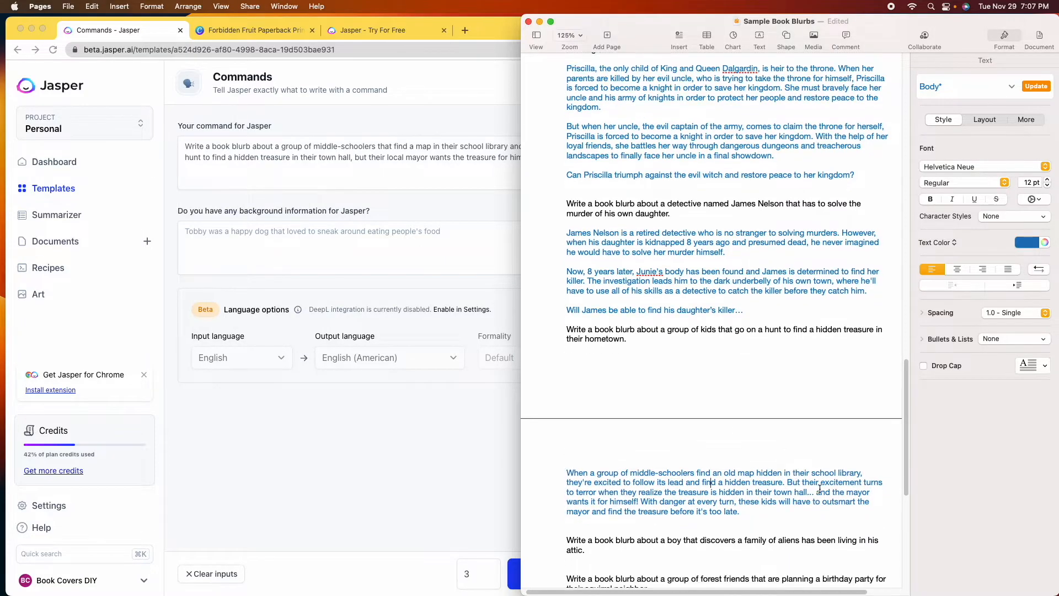
{"action": "left_click", "coordinate": [642, 501]}
{"action": "key", "text": "Return"}
{"action": "key", "text": "Return"}
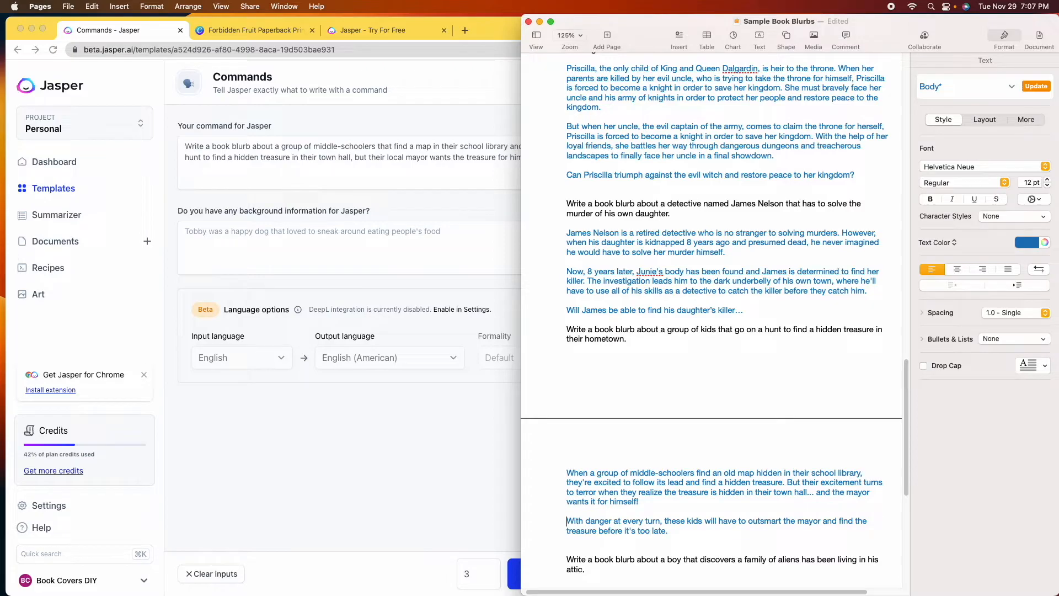
- Copy the prompt about the boy and the alien family from the document and switch back to Jasper in Chrome
{"action": "scroll", "coordinate": [598, 354], "scroll_direction": "down", "scroll_amount": 2}
{"action": "scroll", "coordinate": [599, 354], "scroll_direction": "down", "scroll_amount": 1}
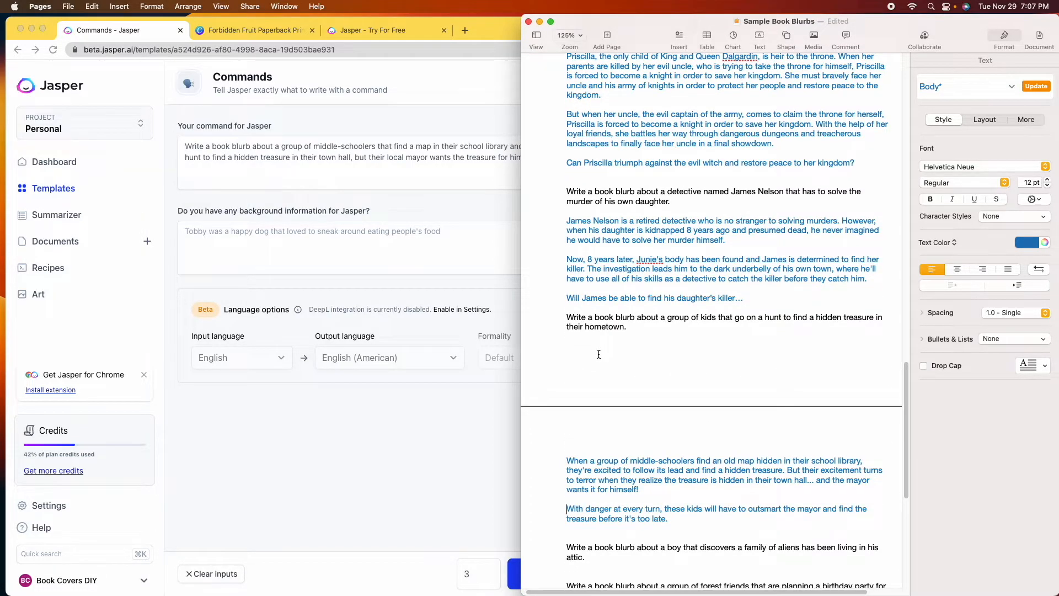
{"action": "scroll", "coordinate": [584, 331], "scroll_direction": "down", "scroll_amount": 5}
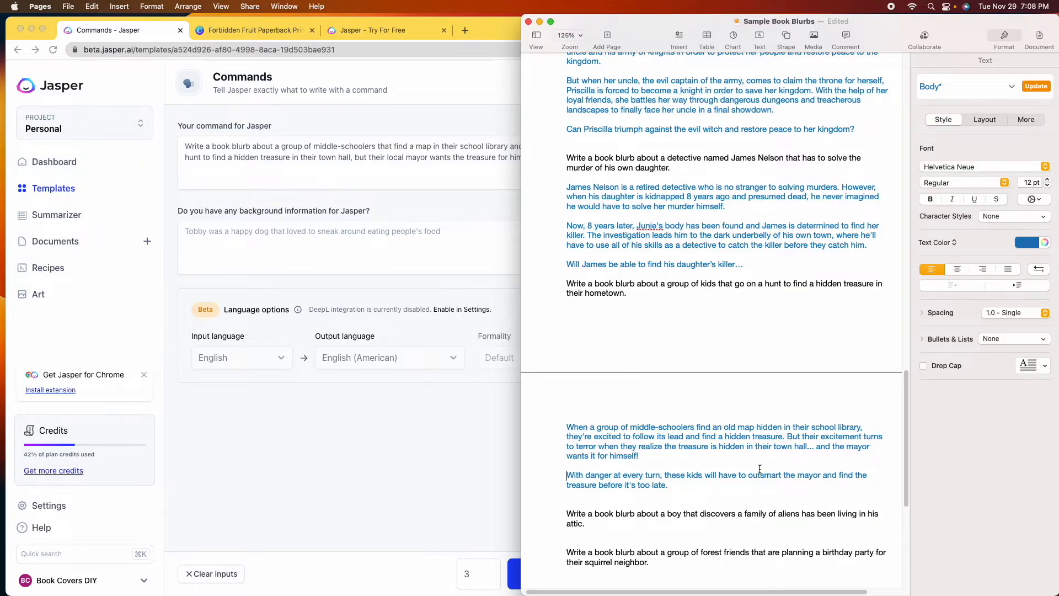
{"action": "scroll", "coordinate": [715, 461], "scroll_direction": "down", "scroll_amount": 1}
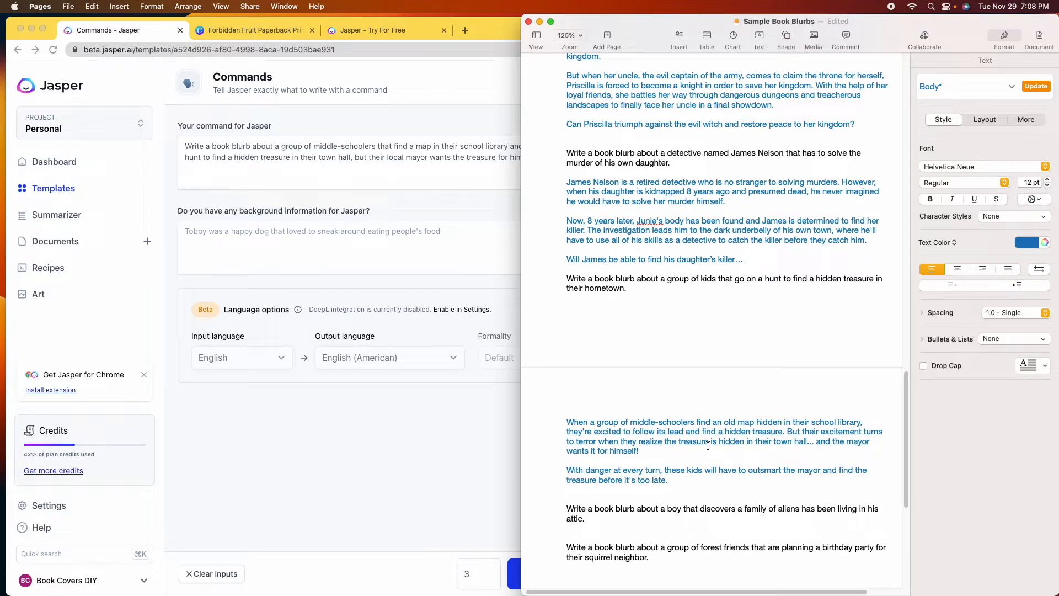
{"action": "scroll", "coordinate": [708, 445], "scroll_direction": "down", "scroll_amount": 3}
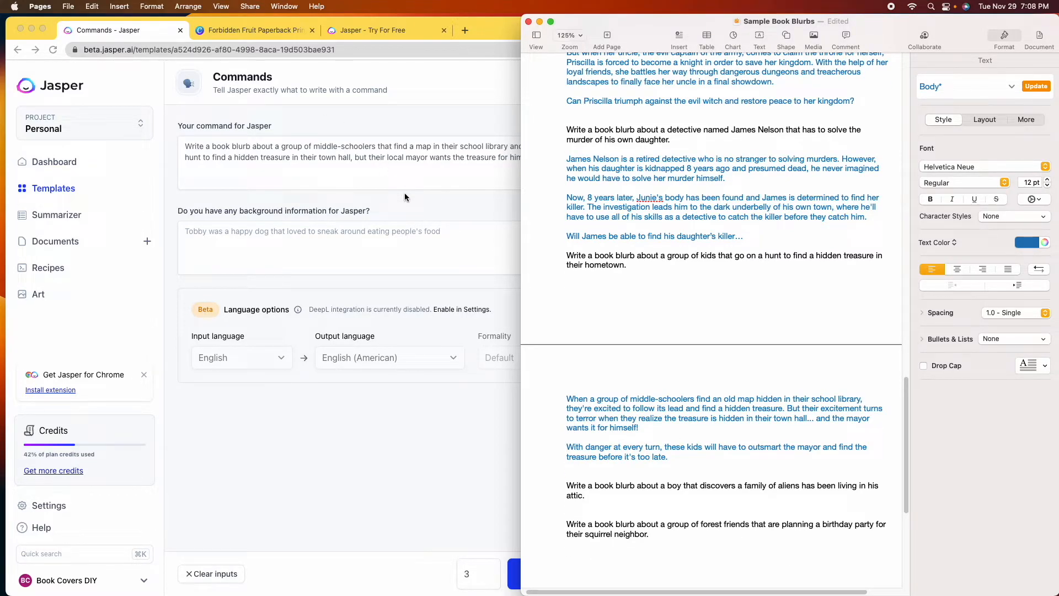
{"action": "scroll", "coordinate": [644, 460], "scroll_direction": "down", "scroll_amount": 4}
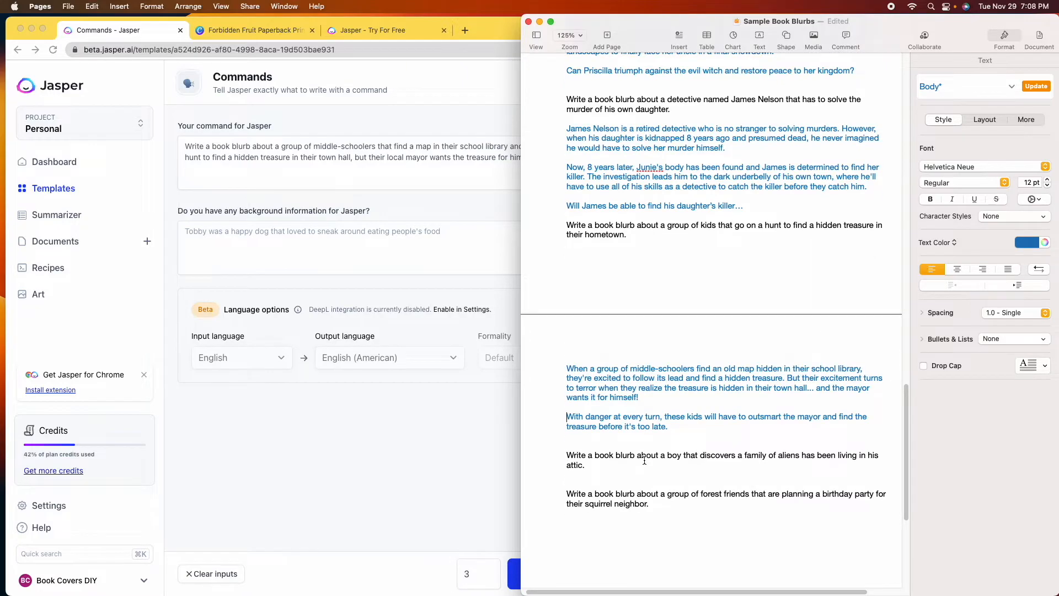
{"action": "scroll", "coordinate": [620, 457], "scroll_direction": "down", "scroll_amount": 10}
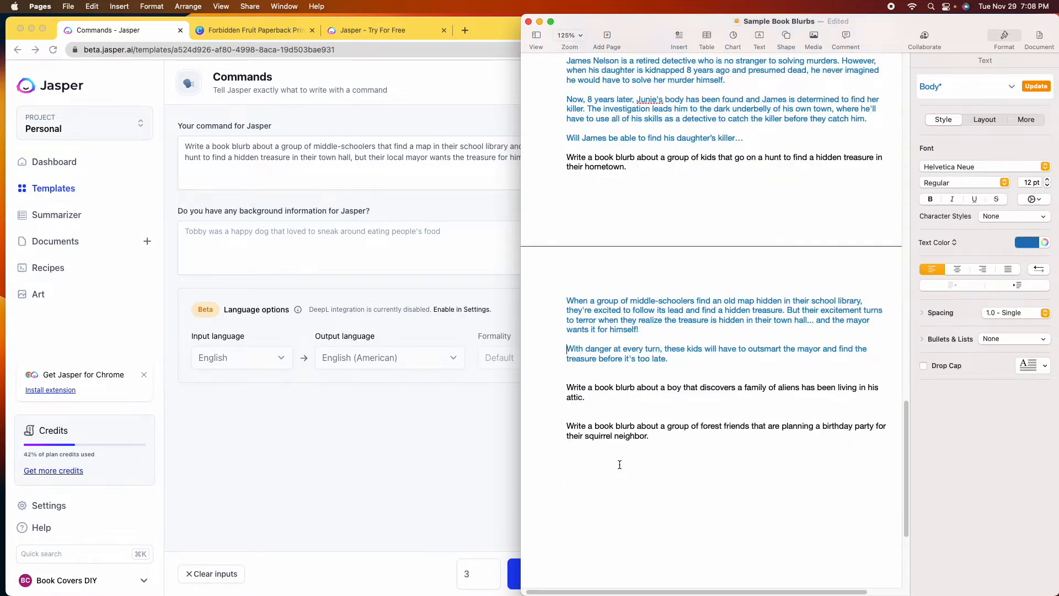
{"action": "left_click", "coordinate": [419, 438]}
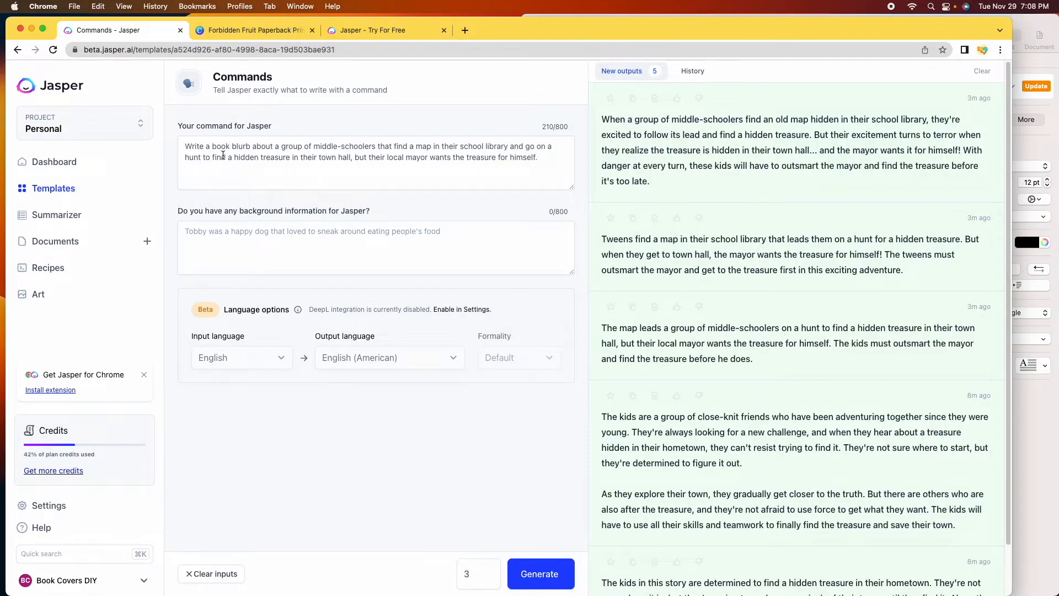
- Clear the recent outputs and inputs, and enter "Write a book blurb about a boy that discovers a family of aliens has been living in his attic."
{"action": "left_click", "coordinate": [982, 71]}
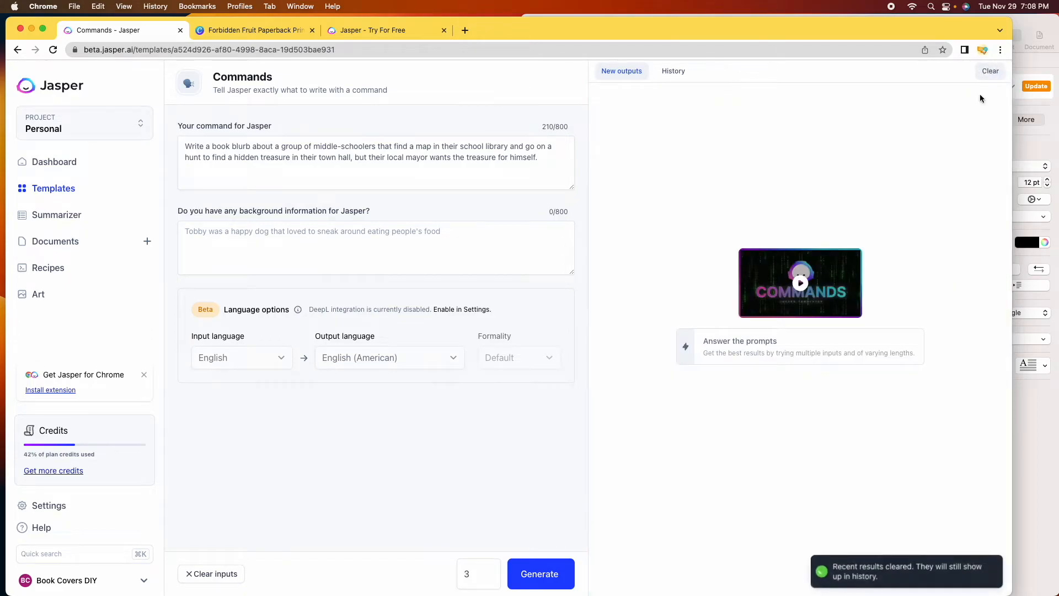
{"action": "left_click", "coordinate": [214, 574]}
{"action": "left_click", "coordinate": [317, 177]}
{"action": "type", "text": "Write a book blurb about a boy that discovers a family of aliens has been living in his attic."}
{"action": "key", "text": "BackSpace"}
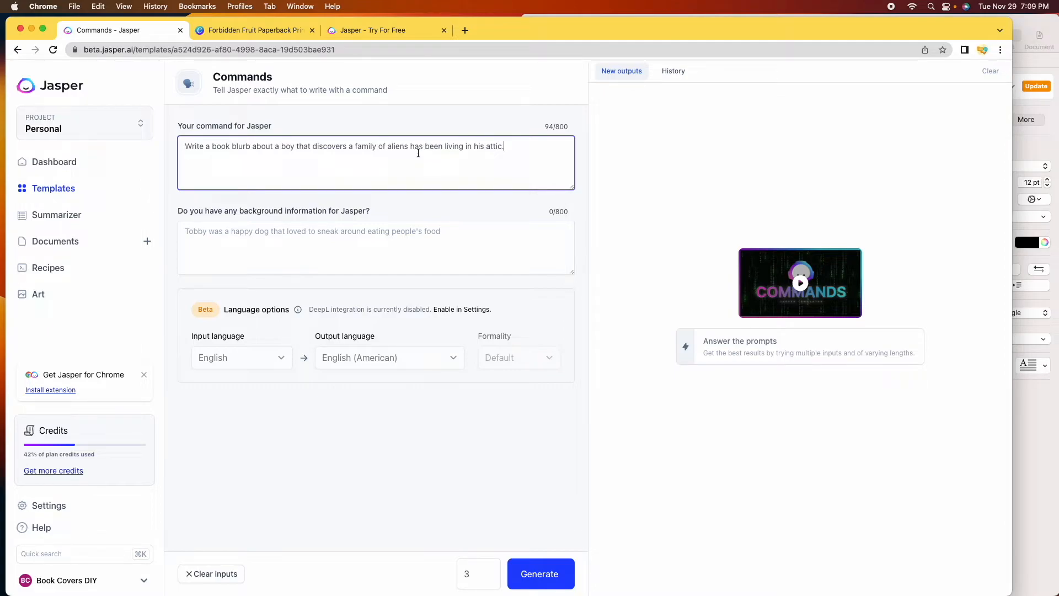
- Enter "The aliens are friendly and hungry all the time but they only eat paper." as the background information
{"action": "left_click", "coordinate": [283, 232]}
{"action": "type", "text": "The ali"}
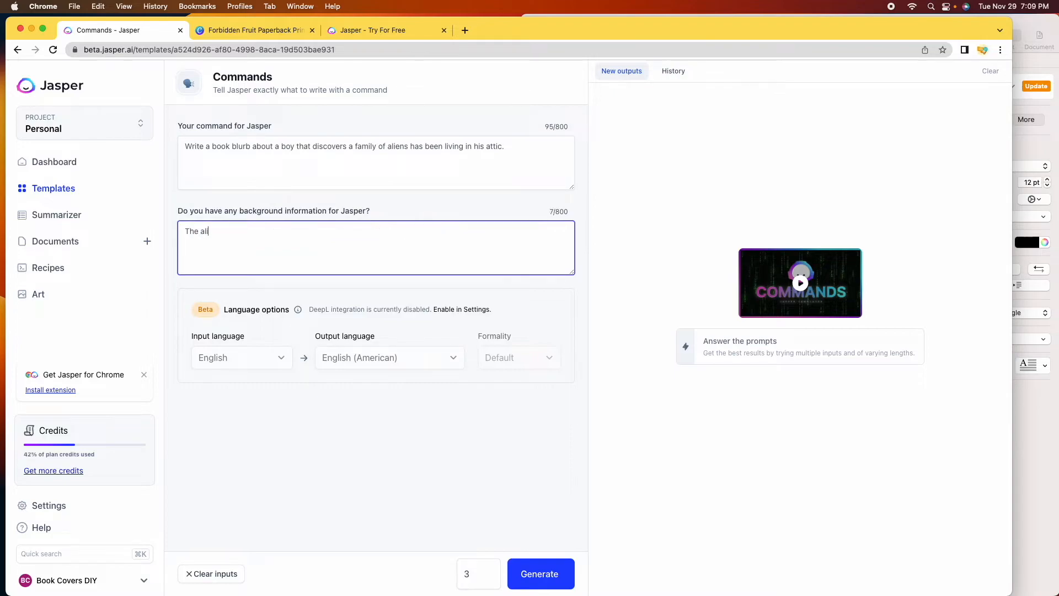
{"action": "type", "text": "ens are frien"}
{"action": "type", "text": "dly and lookin"}
{"action": "key", "text": "BackSpace"}
{"action": "key", "text": "BackSpace"}
{"action": "key", "text": "BackSpace"}
{"action": "key", "text": "BackSpace"}
{"action": "key", "text": "BackSpace"}
{"action": "type", "text": "hungry all the time but they on"}
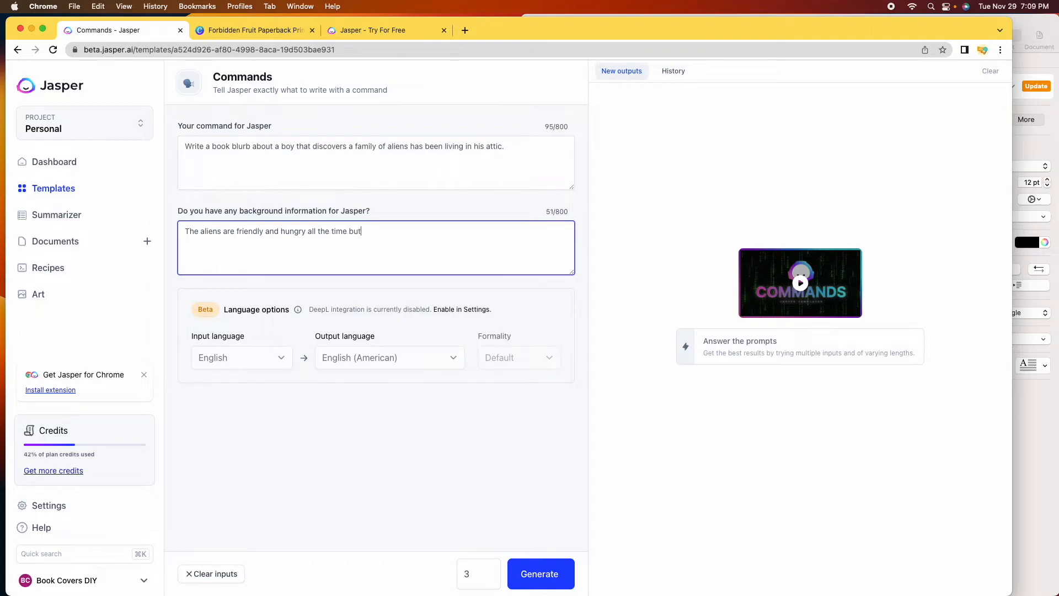
{"action": "type", "text": "eat paper."}
- Append "He has to hide them from his mother while trying to help them fix their spaceship to get back to their home planet." to the command
{"action": "left_click", "coordinate": [538, 145]}
{"action": "type", "text": "He has to hide them from his mother while trying to help them get back home"}
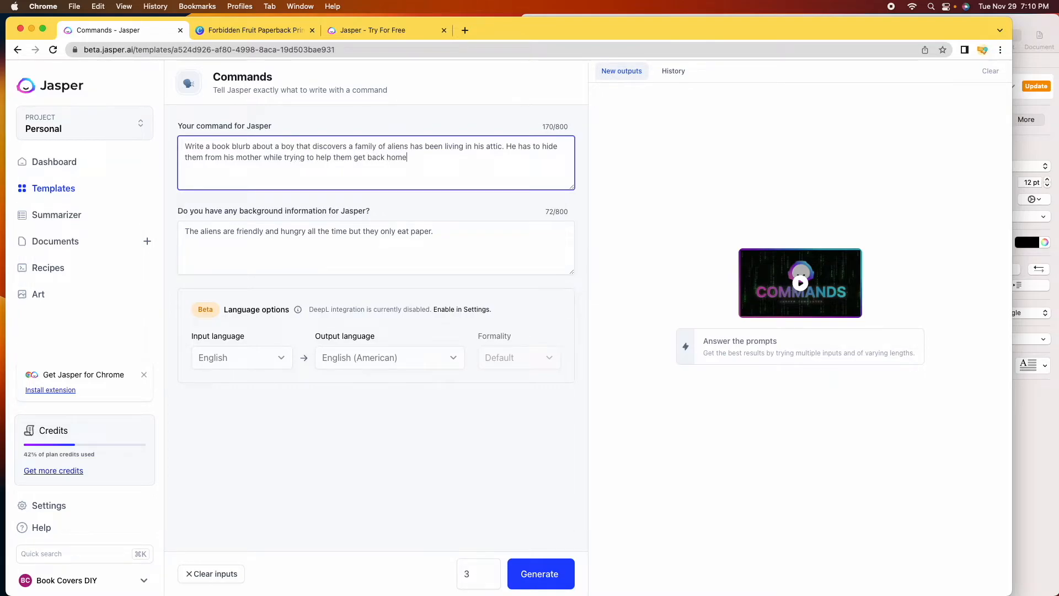
{"action": "key", "text": "BackSpace"}
{"action": "key", "text": "BackSpace"}
{"action": "key", "text": "BackSpace"}
{"action": "key", "text": "BackSpace"}
{"action": "key", "text": "BackSpace"}
{"action": "key", "text": "BackSpace"}
{"action": "key", "text": "BackSpace"}
{"action": "key", "text": "BackSpace"}
{"action": "type", "text": "fix their spaceship to get back to their home planet."}
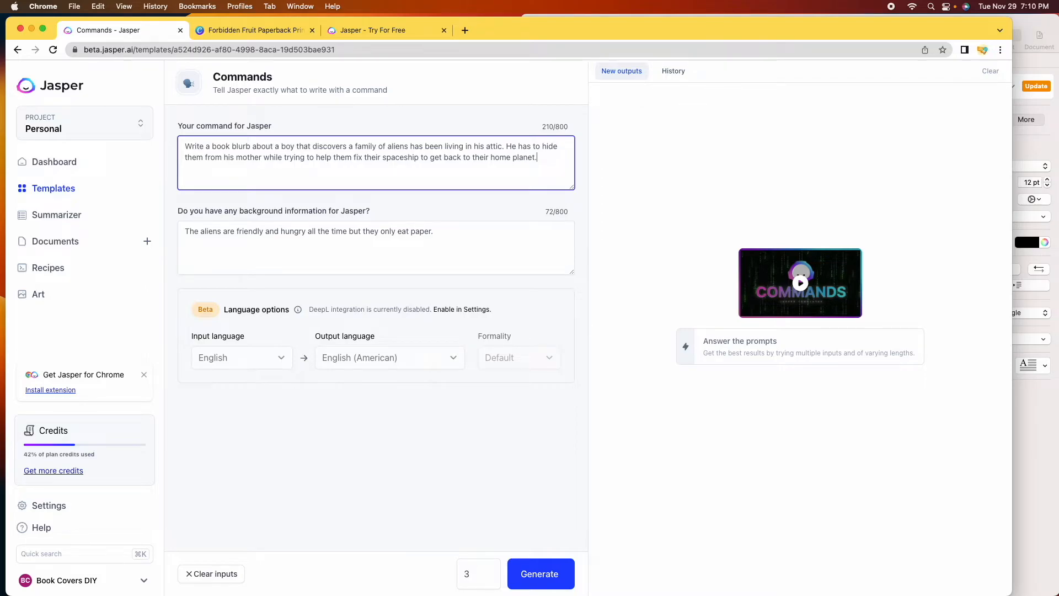
- Replace "to" before "get back to their home planet" with "and" in the command
{"action": "left_click", "coordinate": [429, 157]}
{"action": "key", "text": "BackSpace"}
{"action": "key", "text": "BackSpace"}
{"action": "key", "text": "BackSpace"}
{"action": "type", "text": "and"}
- Insert "named" and a first name after "a boy" in the command, and generate three blurbs
{"action": "left_click", "coordinate": [296, 146]}
{"action": "type", "text": "named "}
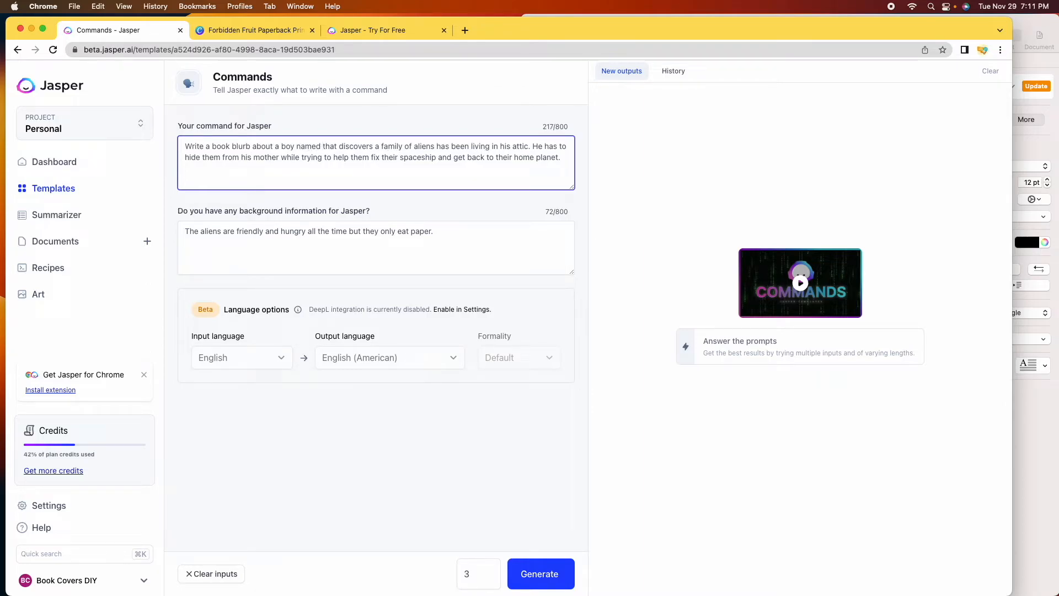
{"action": "type", "text": "Riley"}
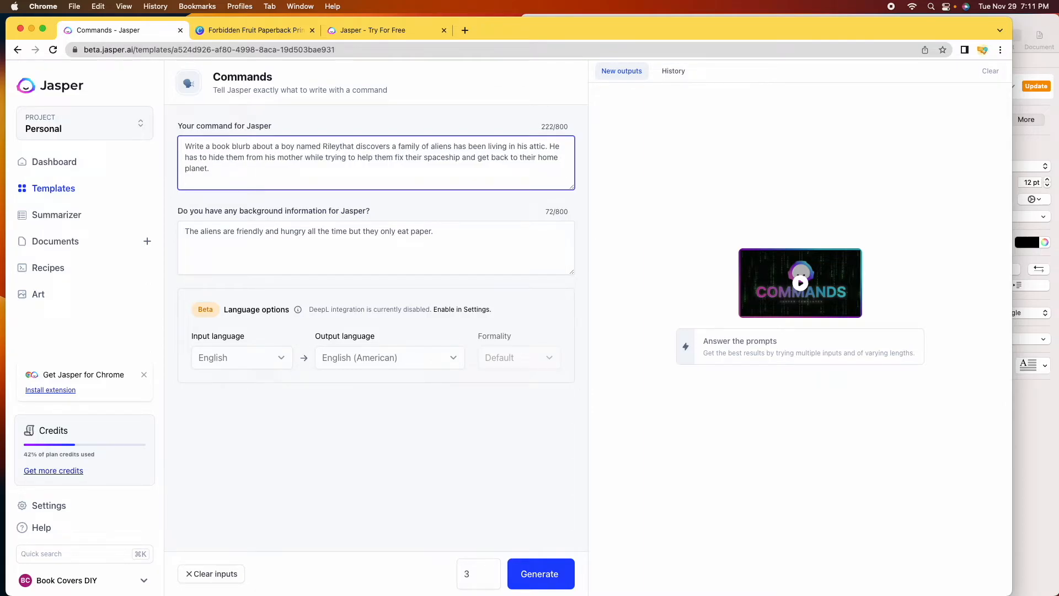
{"action": "left_click", "coordinate": [478, 578]}
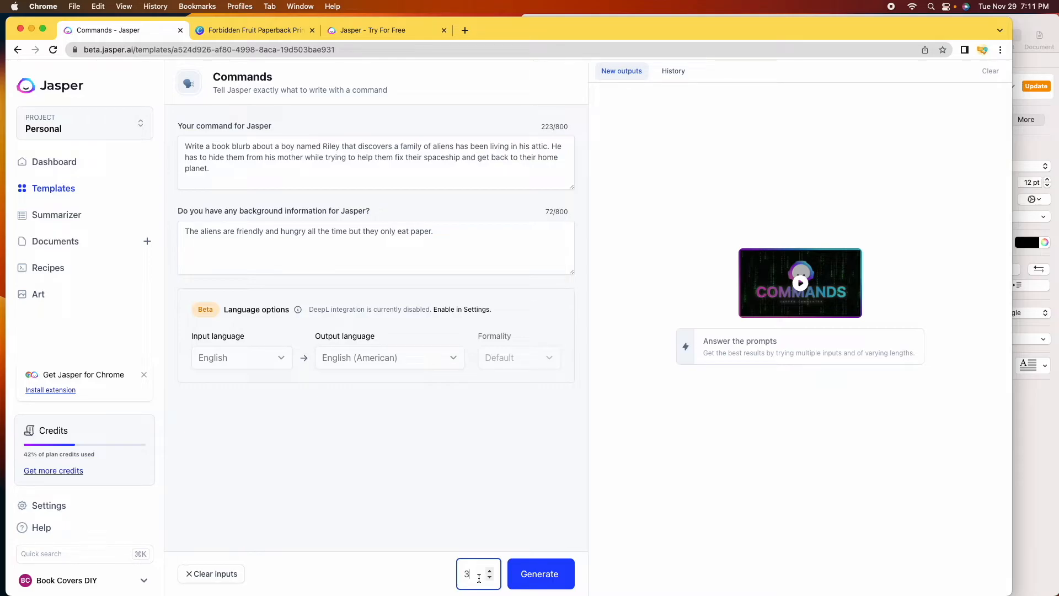
{"action": "left_click", "coordinate": [545, 581]}
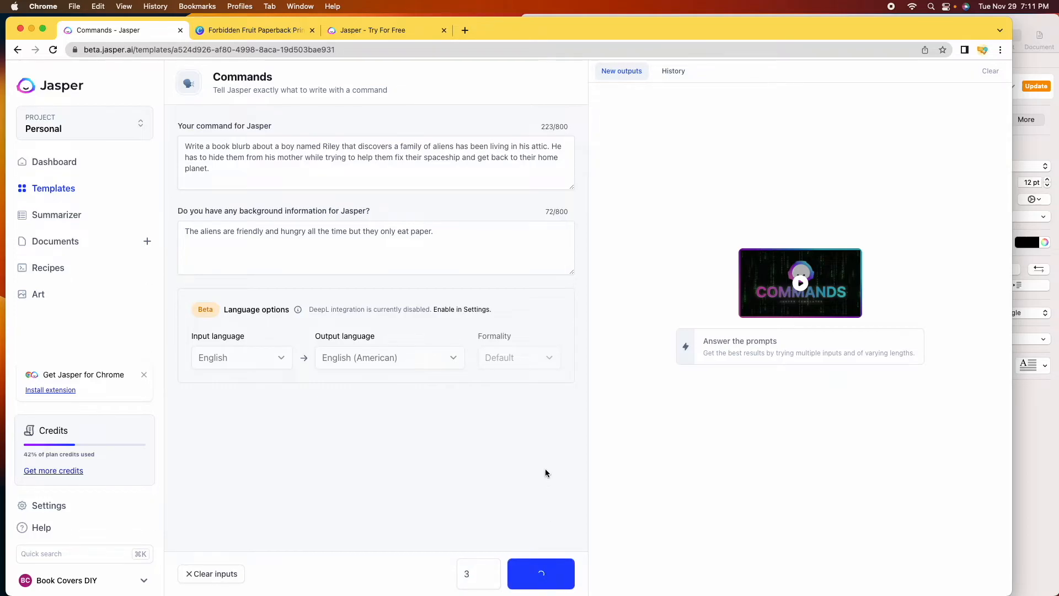
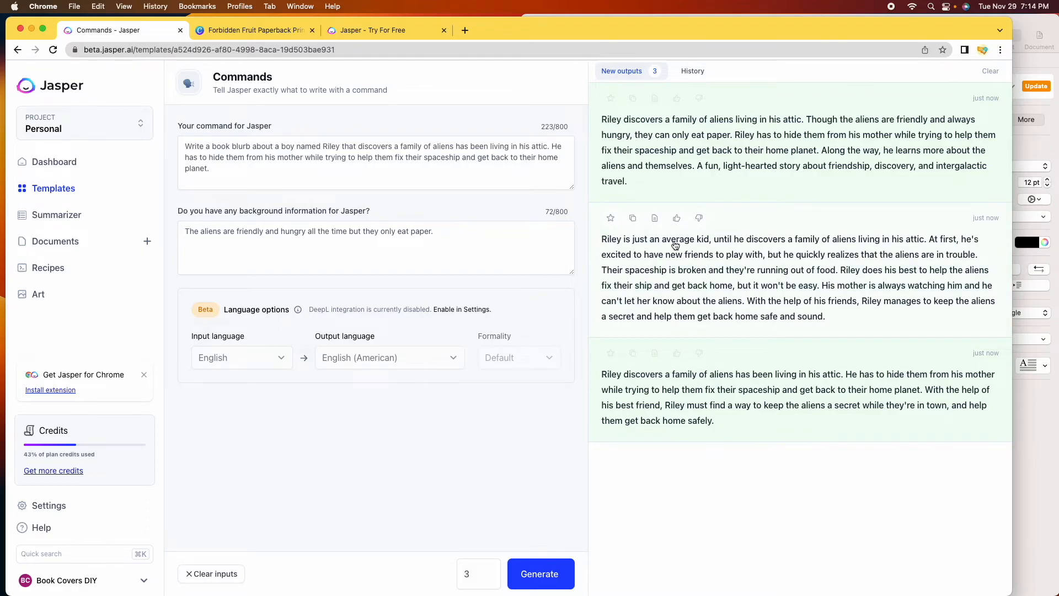
- Copy the second generated alien blurb into the Pages document, on a new paragraph under the prompt about the boy and the aliens
{"action": "left_click", "coordinate": [633, 219]}
{"action": "left_click", "coordinate": [1027, 432]}
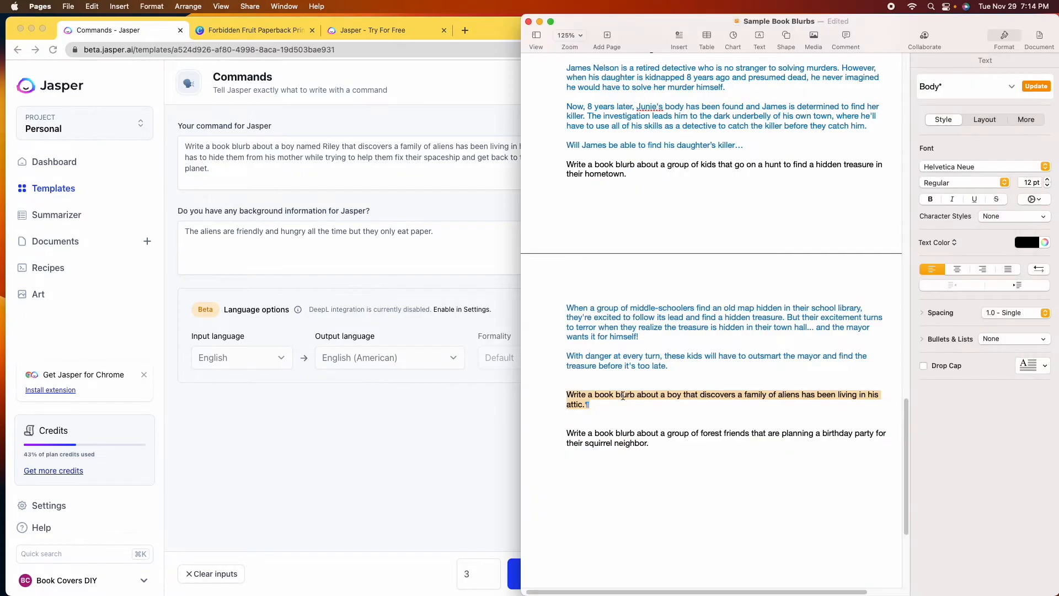
{"action": "left_click", "coordinate": [598, 408]}
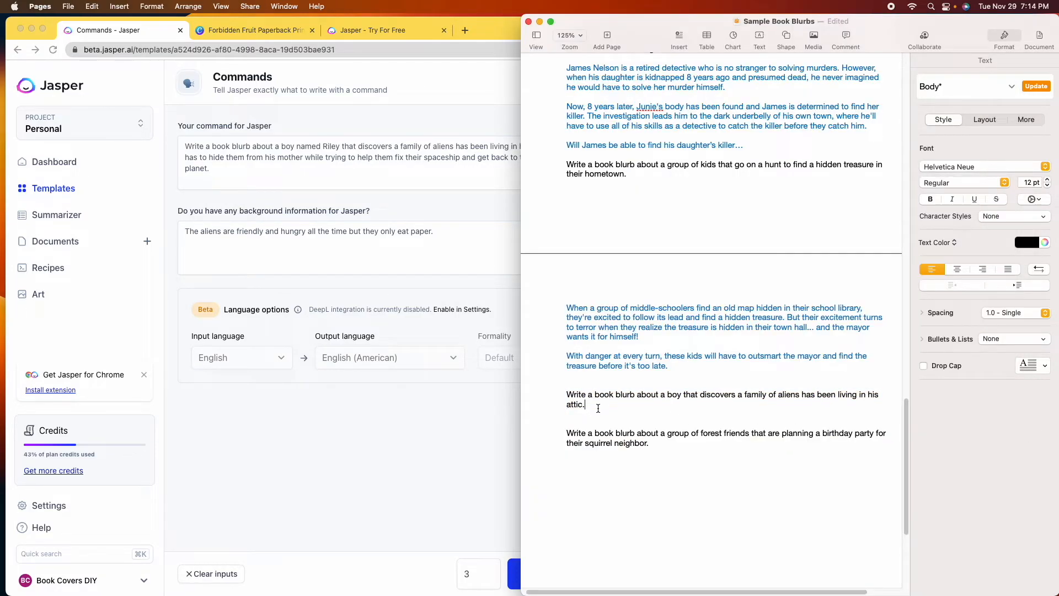
{"action": "key", "text": "Return"}
{"action": "key", "text": "Return"}
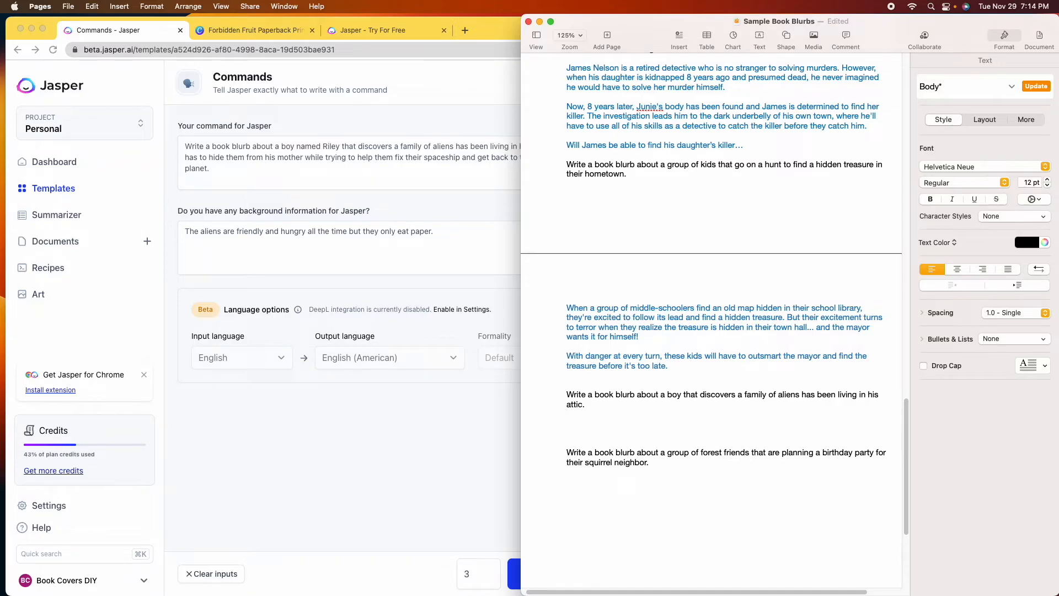
{"action": "key", "text": "super+v"}
- Color the pasted alien blurb blue to match the other blurbs
{"action": "key", "text": "shift+alt+Up"}
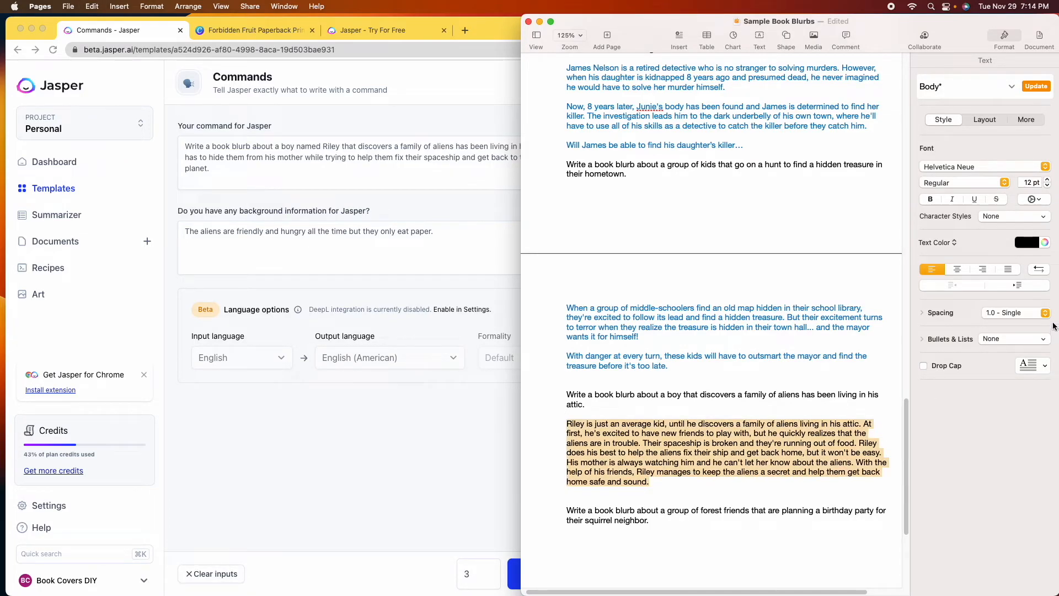
{"action": "left_click", "coordinate": [1034, 246]}
{"action": "left_click", "coordinate": [930, 291]}
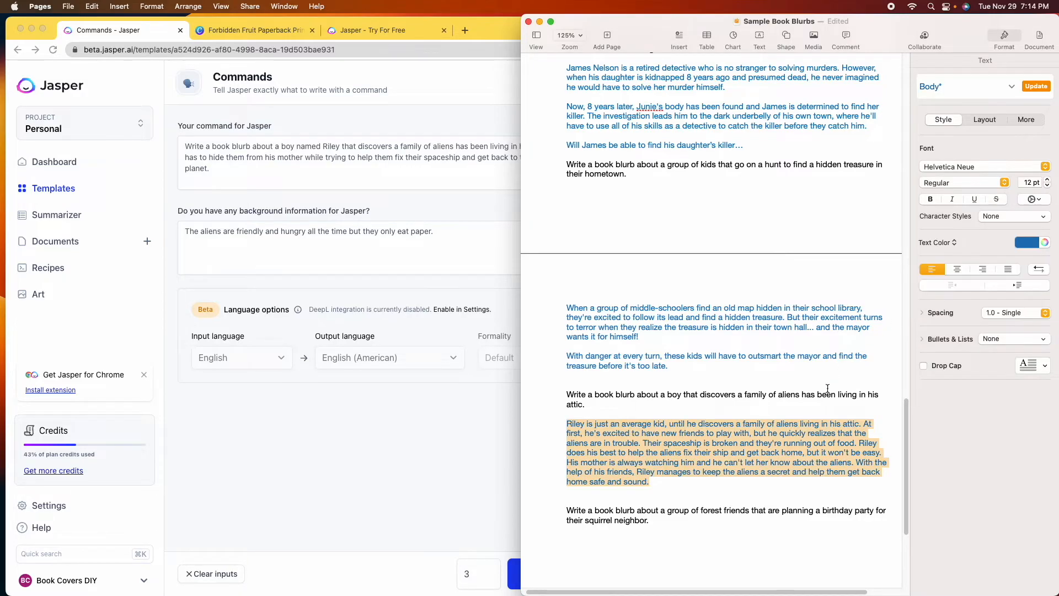
{"action": "left_click", "coordinate": [643, 444]}
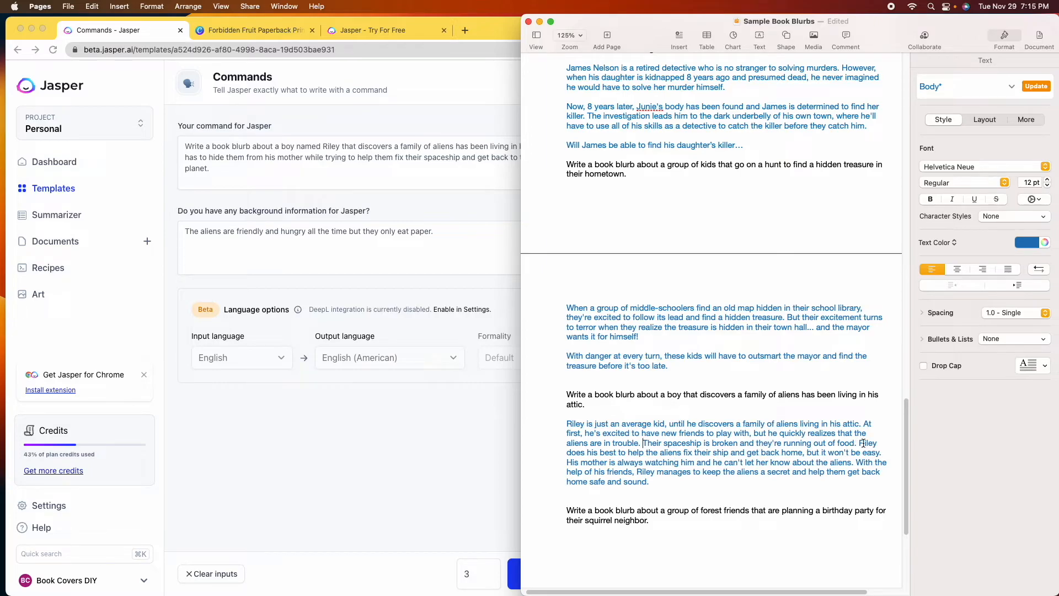
- Split the alien blurb into two paragraphs before the sentence about helping the aliens fix their ship
{"action": "left_click", "coordinate": [858, 443]}
{"action": "key", "text": "Return"}
{"action": "key", "text": "Return"}
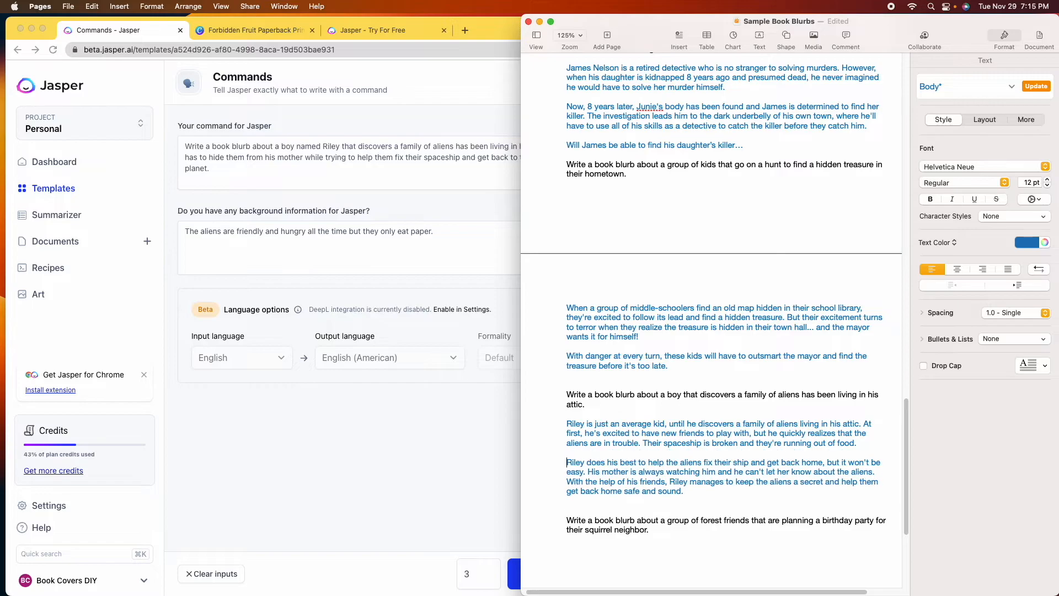
- Copy the prompt about forest friends planning a birthday party for their squirrel neighbor from the Pages document
{"action": "scroll", "coordinate": [701, 433], "scroll_direction": "down", "scroll_amount": 1}
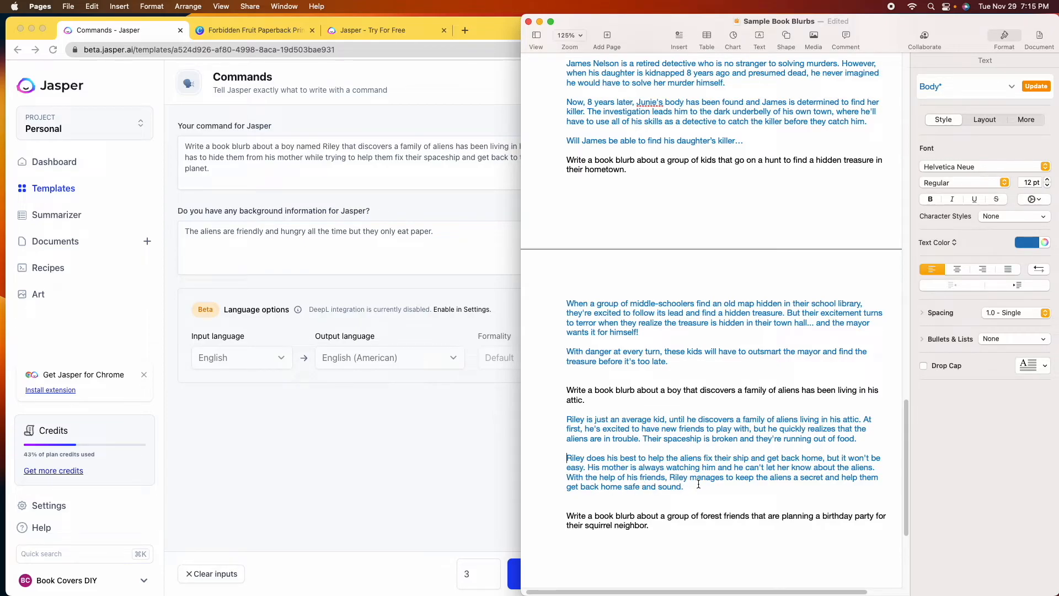
{"action": "scroll", "coordinate": [696, 484], "scroll_direction": "down", "scroll_amount": 1}
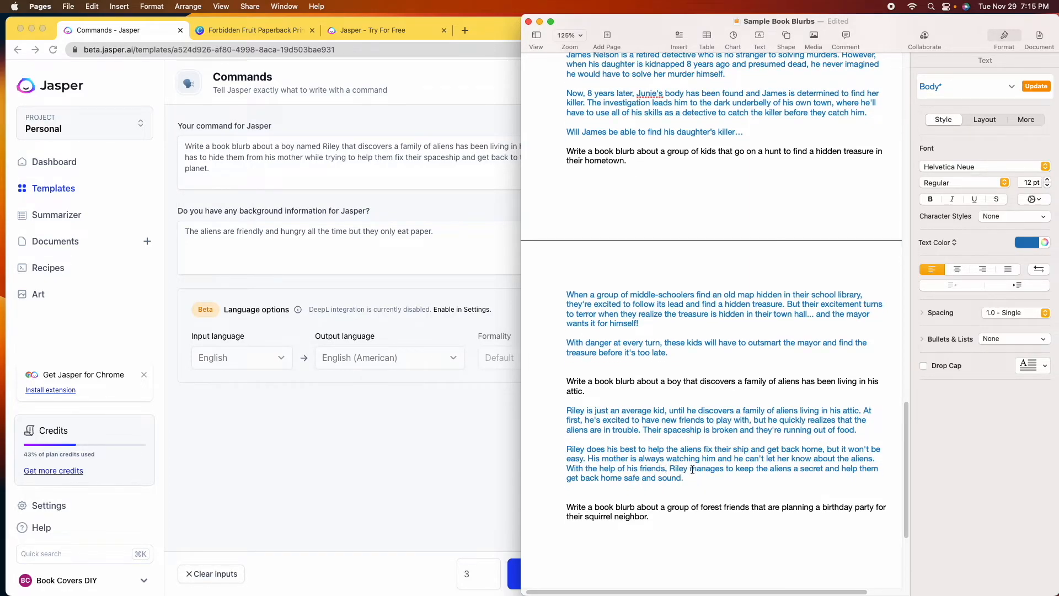
{"action": "scroll", "coordinate": [690, 481], "scroll_direction": "down", "scroll_amount": 1}
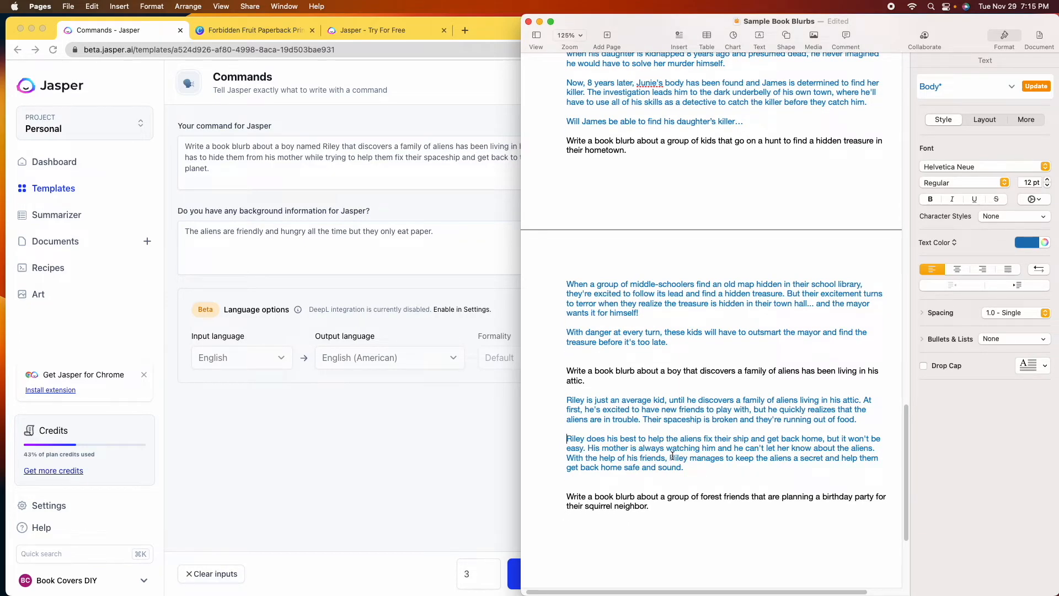
{"action": "scroll", "coordinate": [672, 455], "scroll_direction": "down", "scroll_amount": 5}
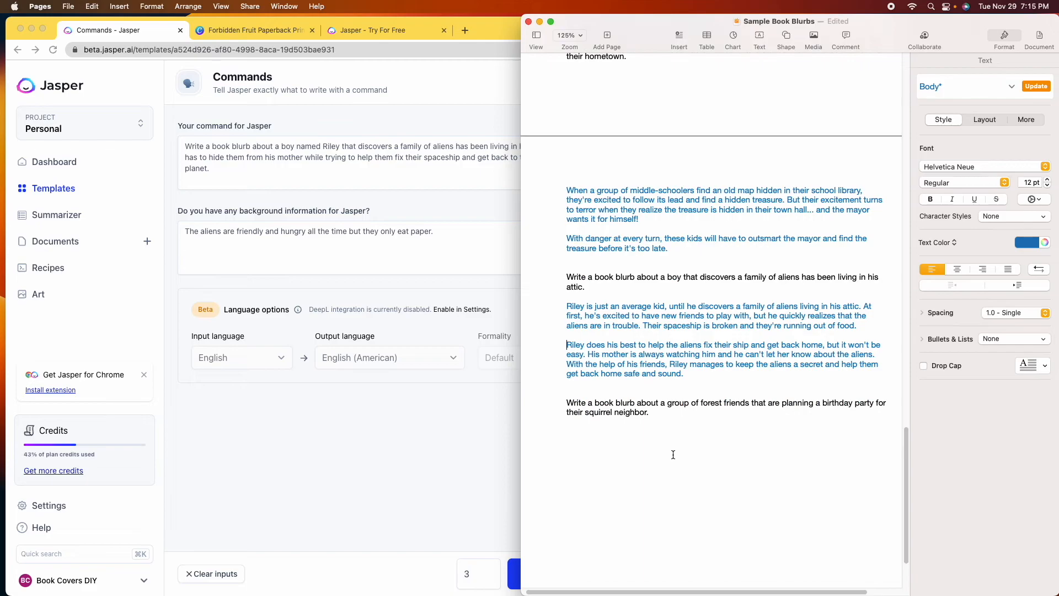
{"action": "triple_click", "coordinate": [568, 402]}
{"action": "key", "text": "super+c"}
{"action": "right_click", "coordinate": [629, 412]}
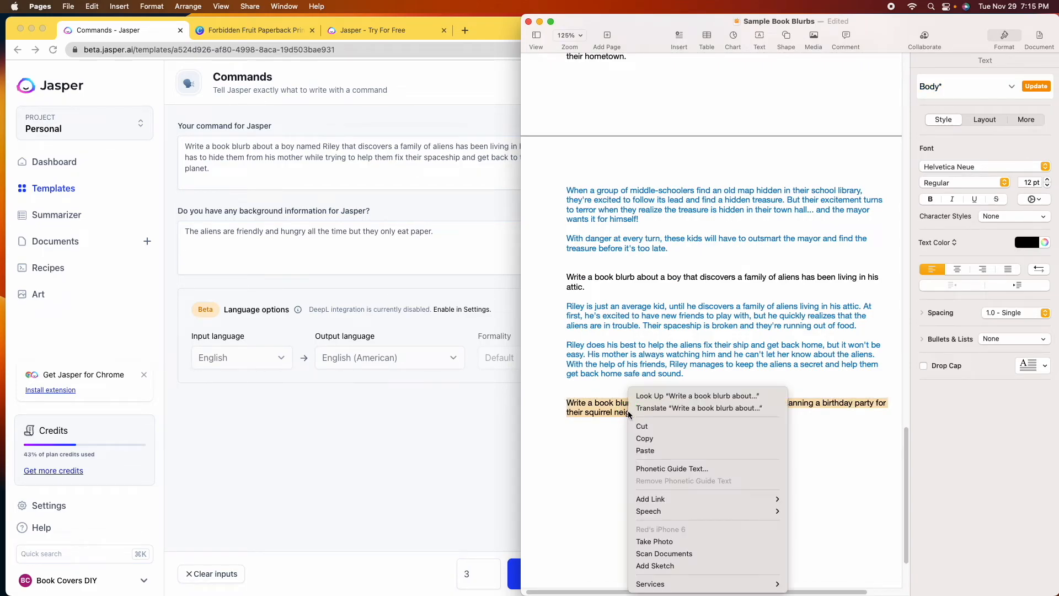
{"action": "left_click", "coordinate": [663, 438]}
- Switch to Jasper and clear the previous outputs and all inputs of the Commands template
{"action": "left_click", "coordinate": [419, 194]}
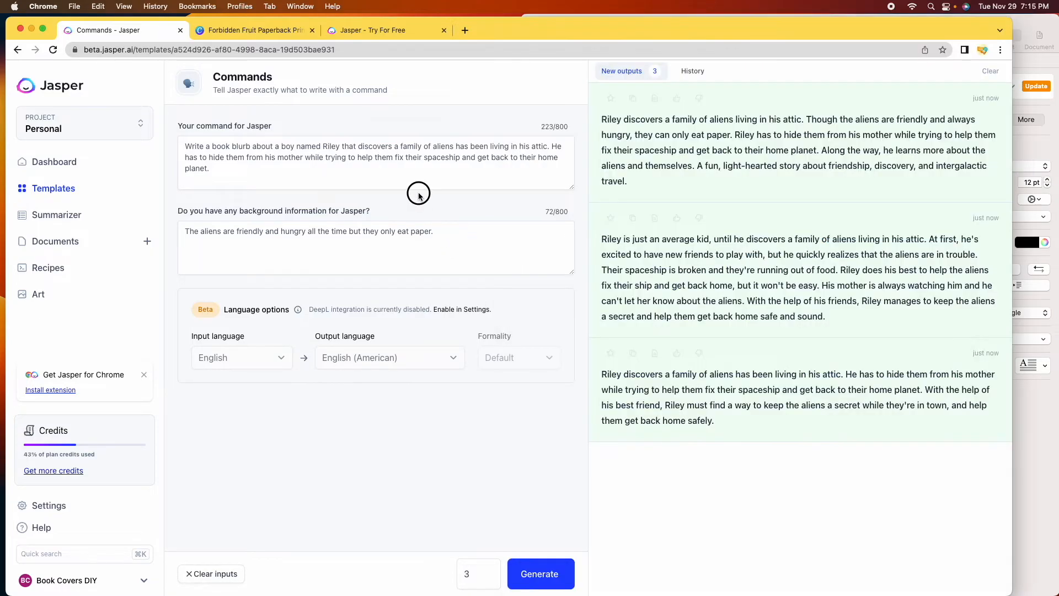
{"action": "left_click", "coordinate": [990, 70]}
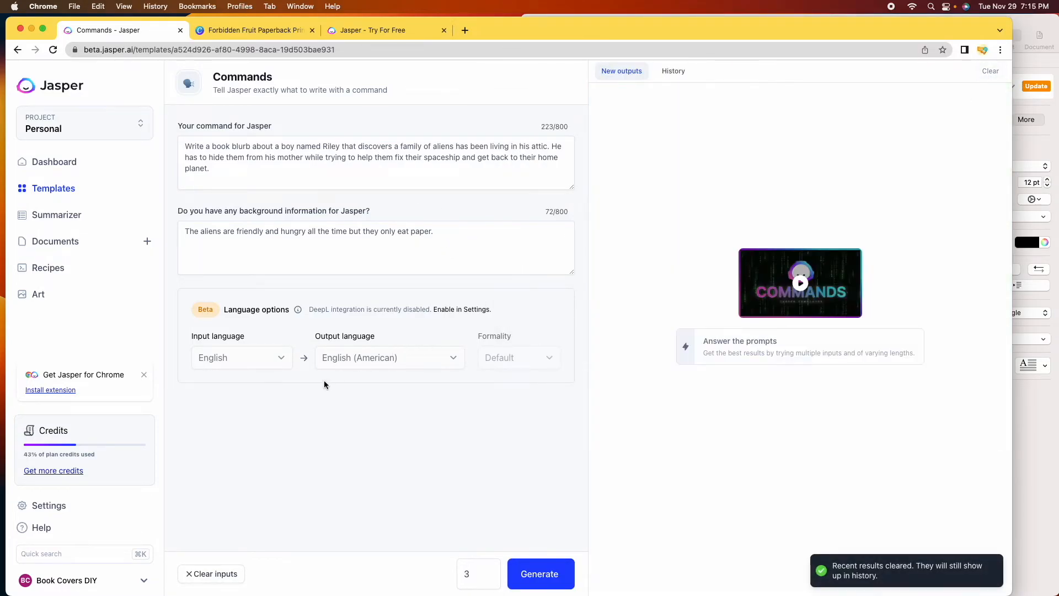
{"action": "left_click", "coordinate": [217, 573]}
- Paste the copied forest-friends prompt as the command and insert "surprise" before "birthday party"
{"action": "left_click", "coordinate": [274, 151]}
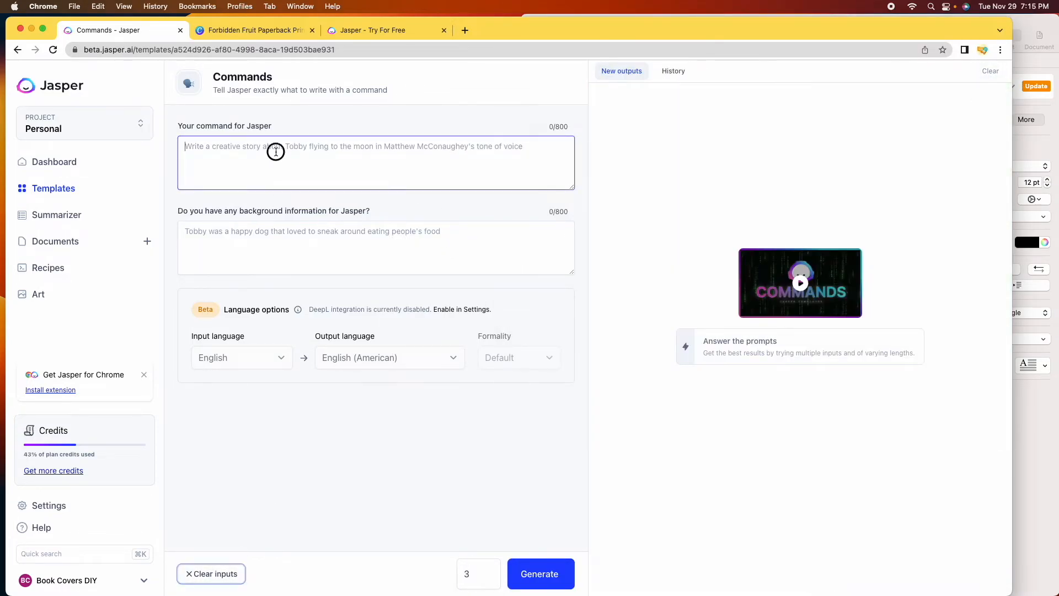
{"action": "right_click", "coordinate": [274, 150]}
{"action": "left_click", "coordinate": [309, 230]}
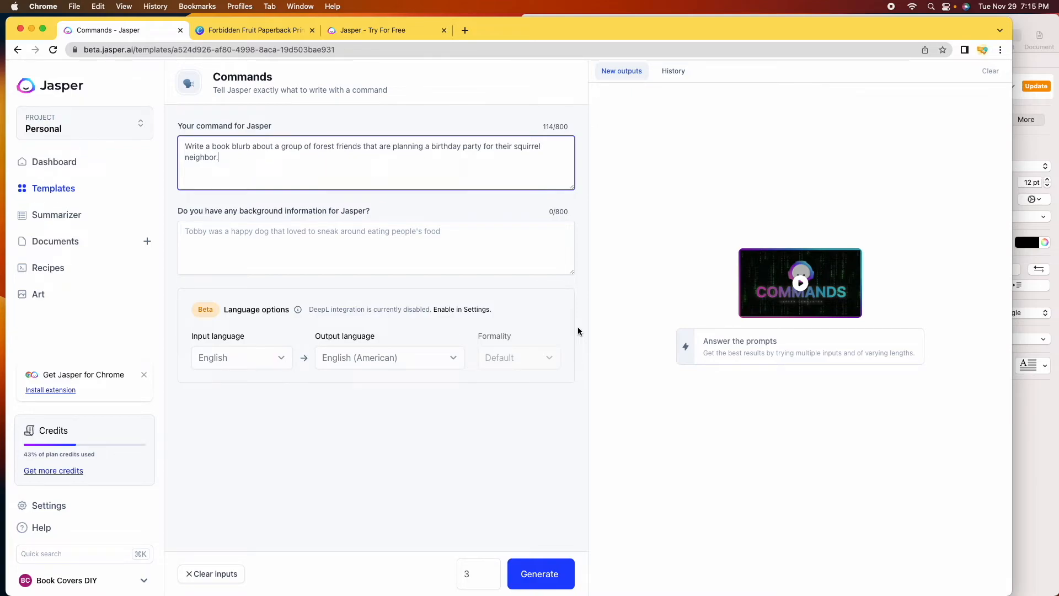
{"action": "left_click", "coordinate": [431, 146]}
{"action": "type", "text": "surprise"}
- Enter "This book is for pre-schoolers." as the background information and generate three blurbs
{"action": "left_click", "coordinate": [282, 238]}
{"action": "type", "text": "This book is for pre-schoolers."}
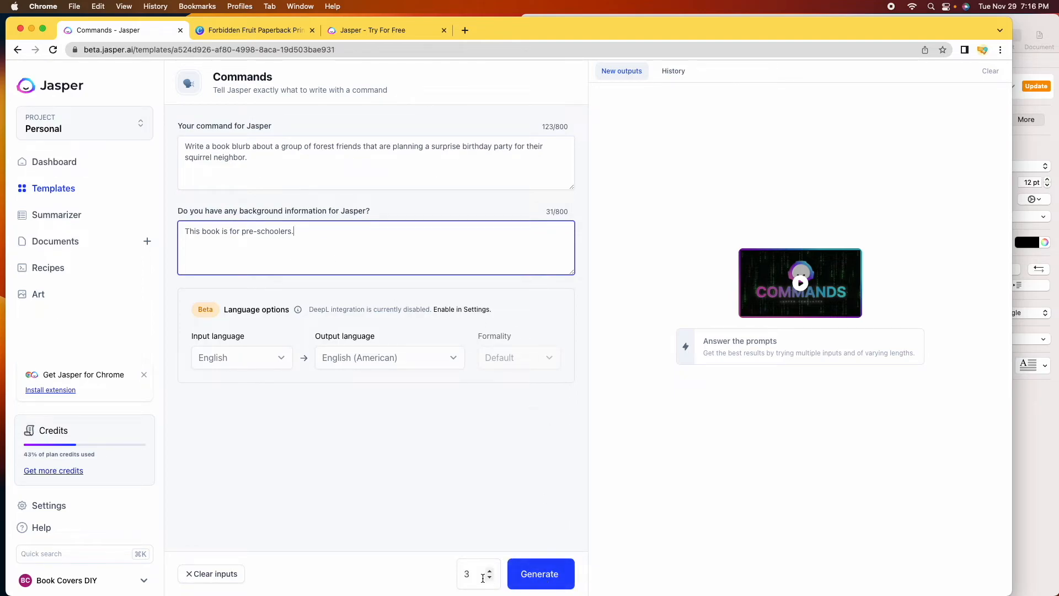
{"action": "left_click", "coordinate": [539, 574]}
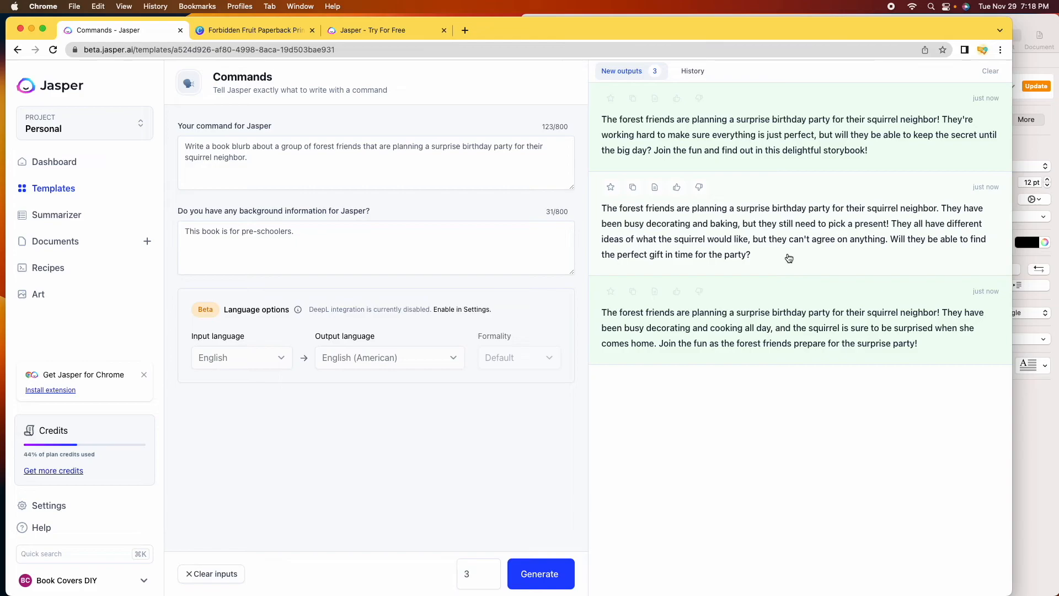
- Copy the second forest-friends blurb and paste it under the matching prompt in the Pages document
{"action": "left_click", "coordinate": [634, 188]}
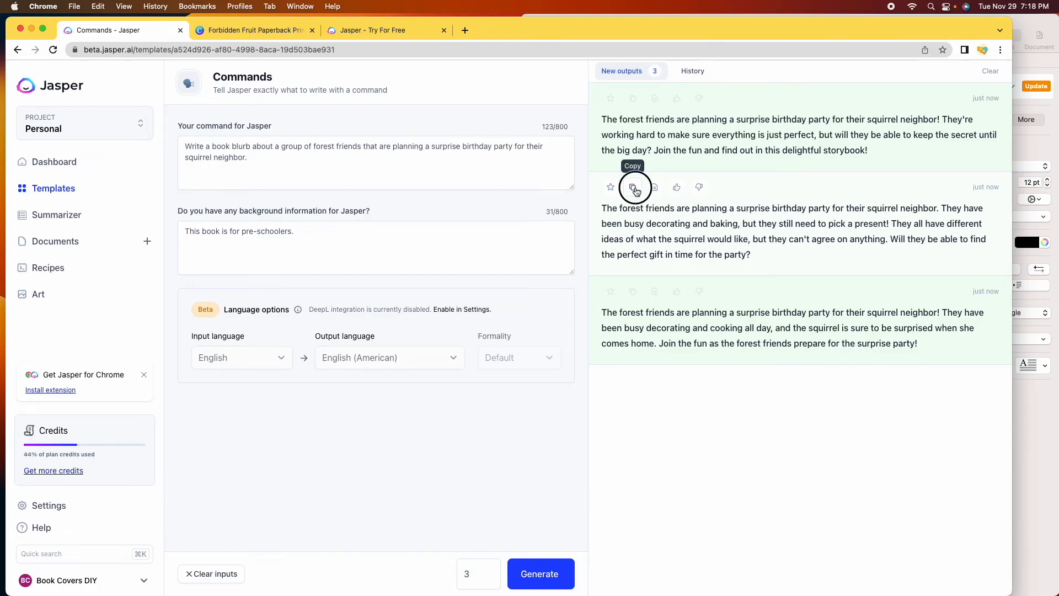
{"action": "left_click", "coordinate": [1051, 428]}
{"action": "key", "text": "Down"}
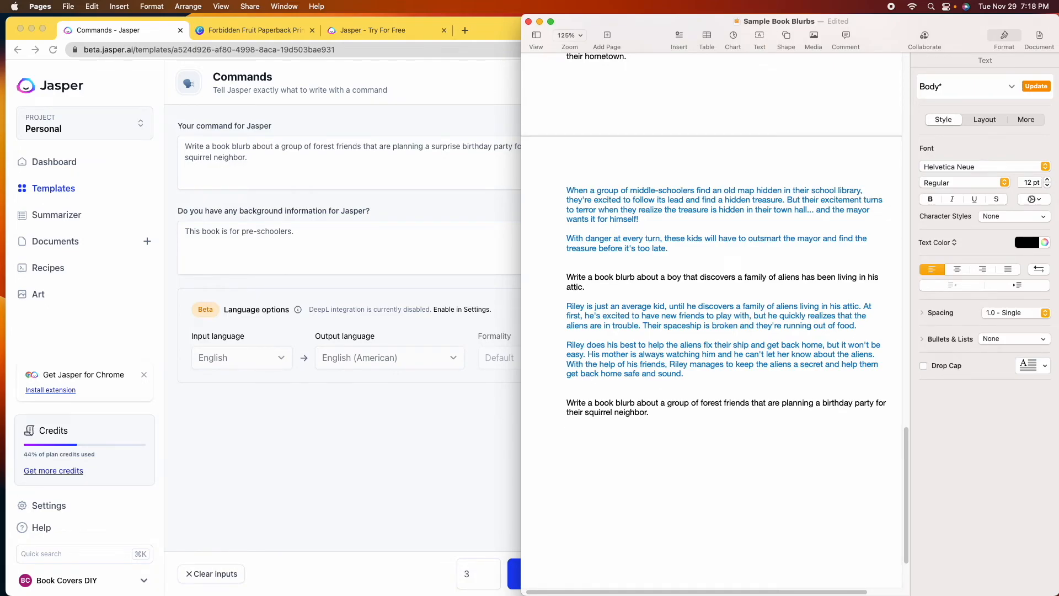
{"action": "key", "text": "super+v"}
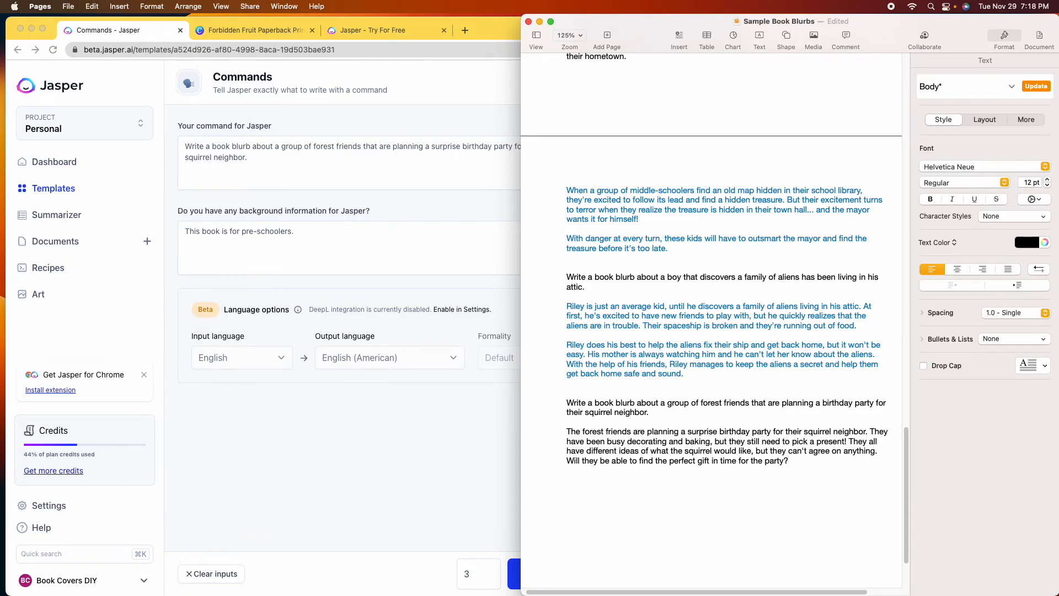
- Color the pasted forest-friends blurb blue
{"action": "left_click_drag", "start_coordinate": [566, 432], "coordinate": [790, 457]}
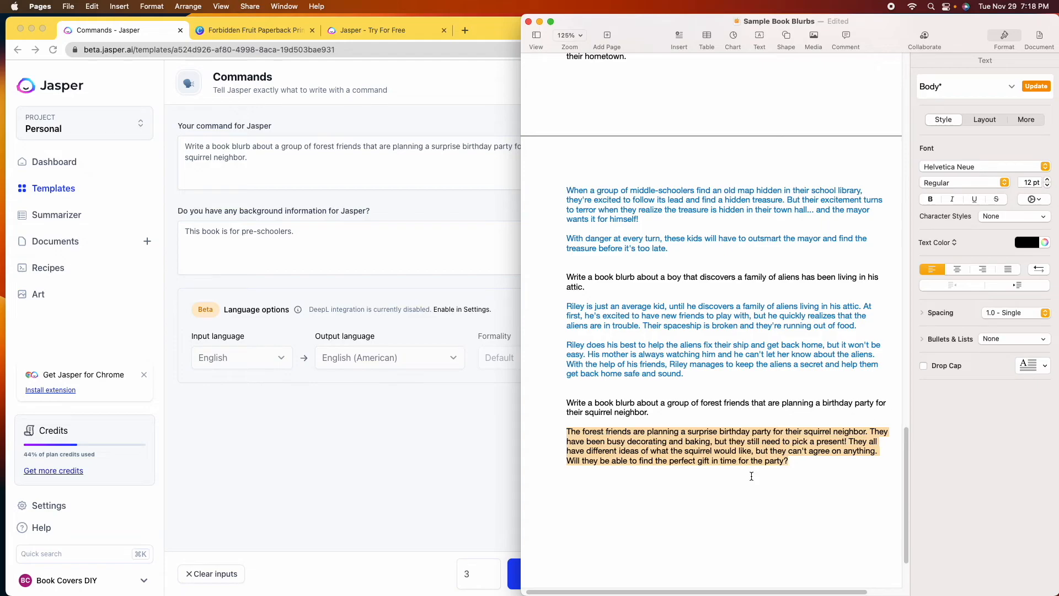
{"action": "left_click", "coordinate": [1035, 243]}
{"action": "left_click", "coordinate": [932, 291]}
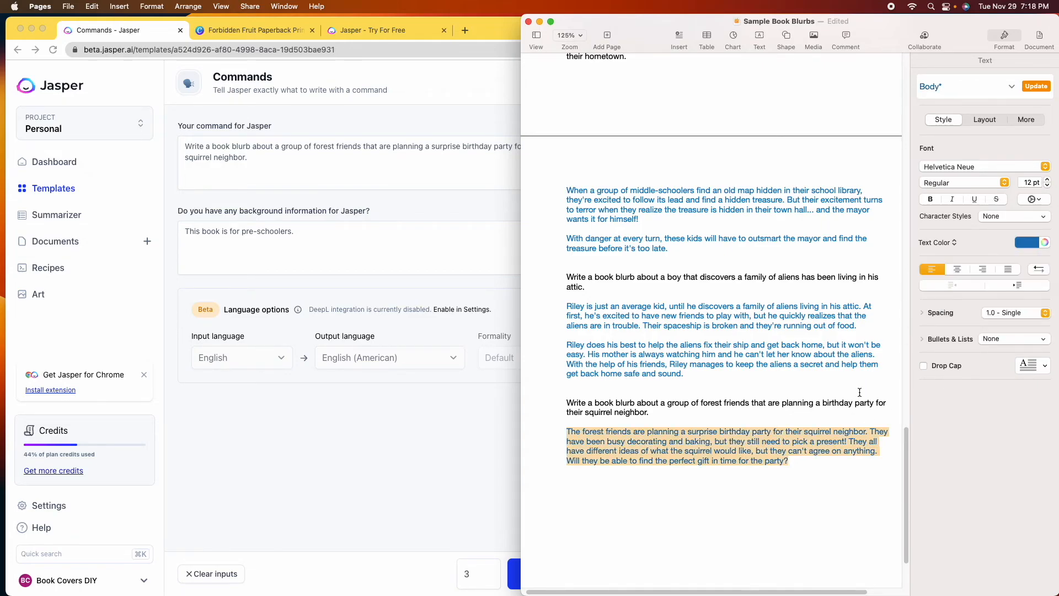
{"action": "left_click", "coordinate": [741, 420]}
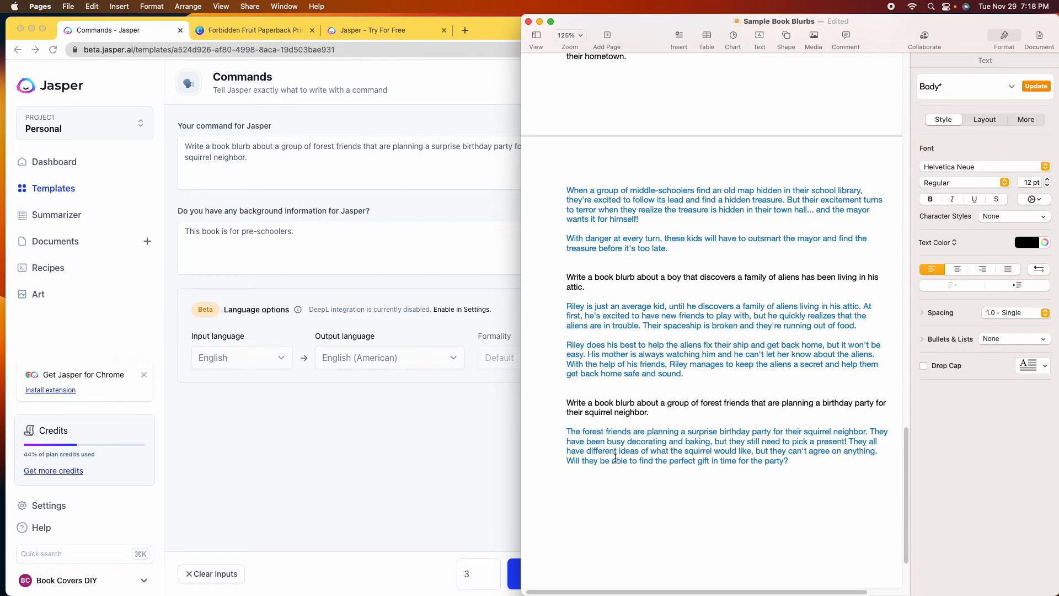
- Put the closing question "Will they be able to find the perfect gift in time for the party?" in its own paragraph
{"action": "left_click", "coordinate": [567, 461]}
{"action": "key", "text": "Return"}
{"action": "key", "text": "Return"}
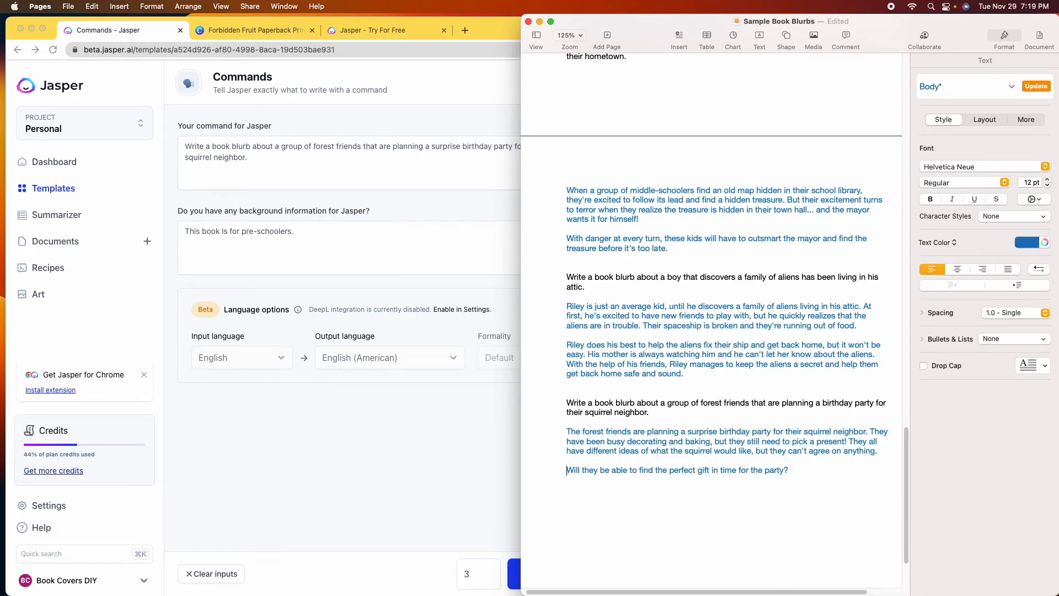
- Review the collected prompts and blurbs in the Sample Book Blurbs document, then return to the Commands template in Jasper
{"action": "scroll", "coordinate": [689, 455], "scroll_direction": "up", "scroll_amount": 10}
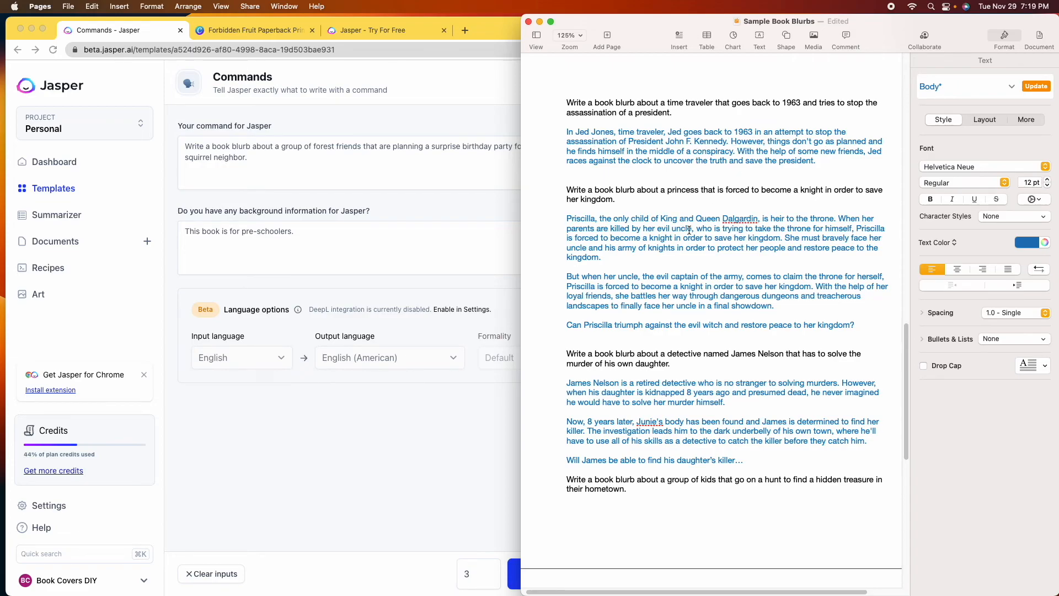
{"action": "scroll", "coordinate": [729, 268], "scroll_direction": "down", "scroll_amount": 1}
{"action": "scroll", "coordinate": [717, 259], "scroll_direction": "down", "scroll_amount": 8}
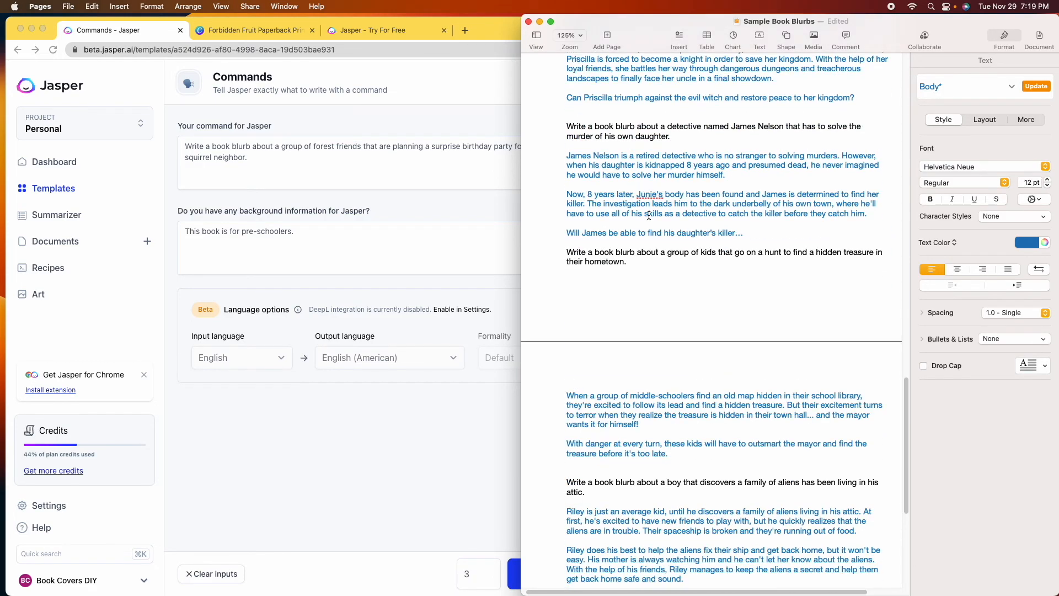
{"action": "scroll", "coordinate": [648, 220], "scroll_direction": "down", "scroll_amount": 6}
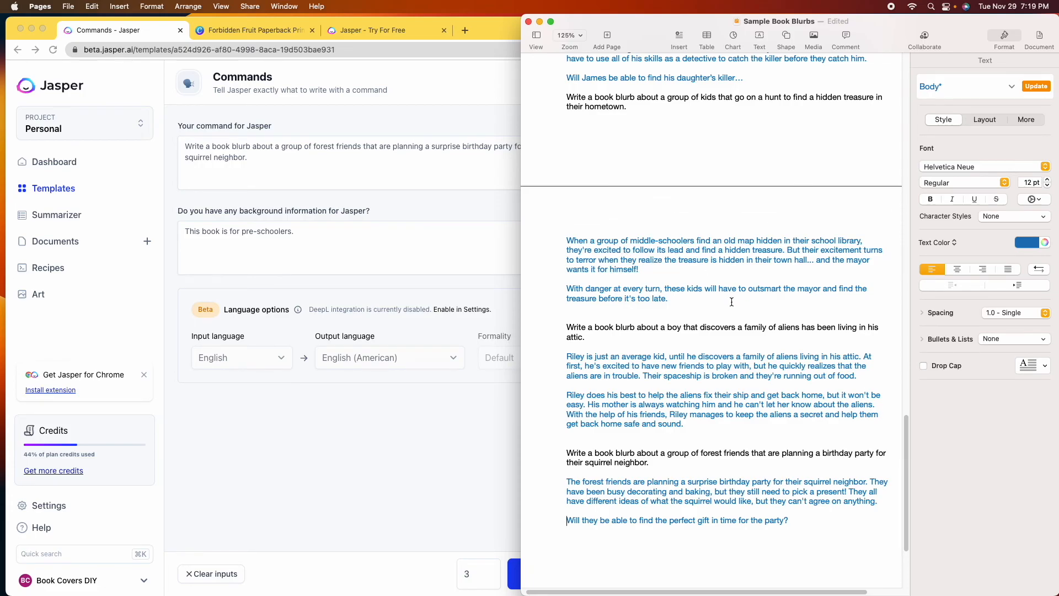
{"action": "scroll", "coordinate": [661, 334], "scroll_direction": "down", "scroll_amount": 2}
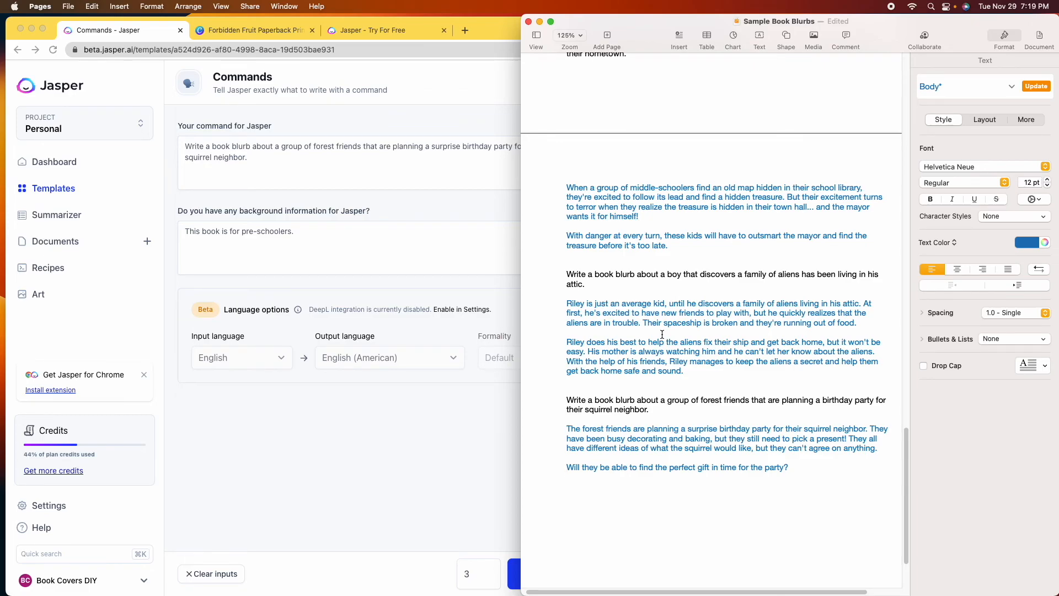
{"action": "scroll", "coordinate": [661, 334], "scroll_direction": "down", "scroll_amount": 3}
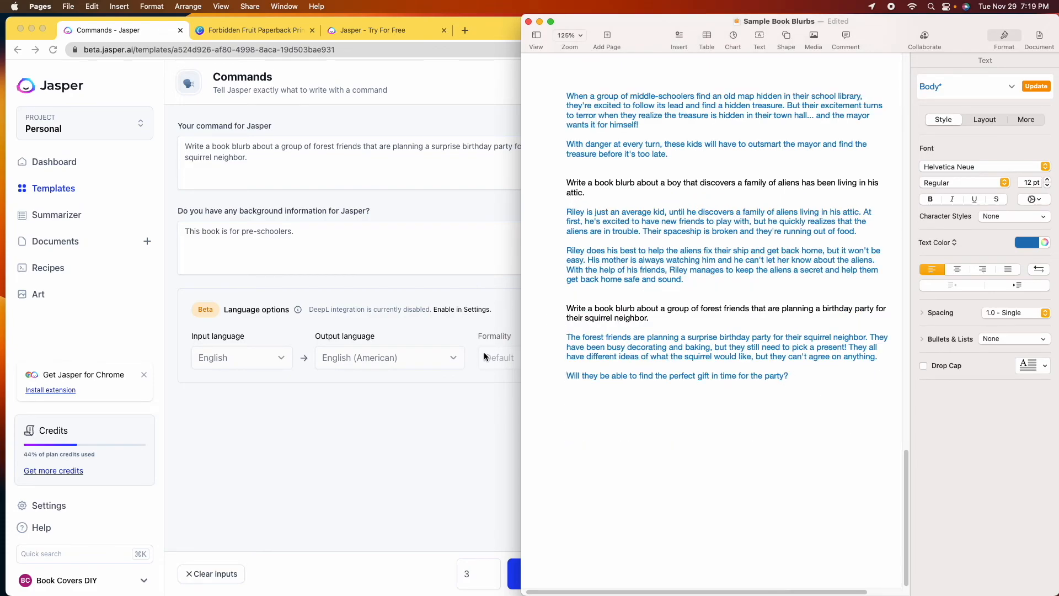
{"action": "left_click", "coordinate": [375, 431]}
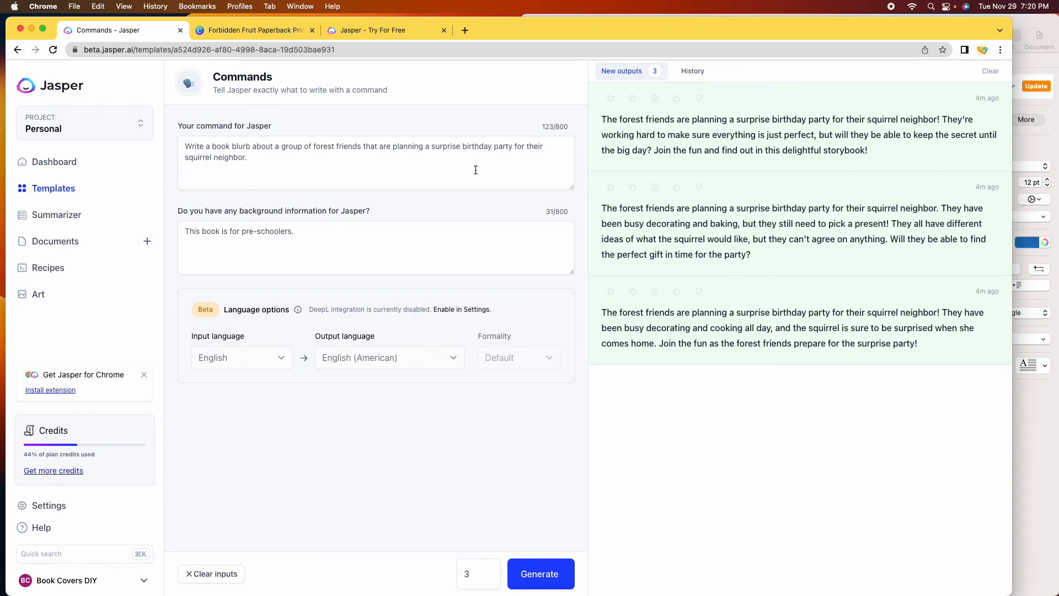
{"action": "left_click", "coordinate": [488, 578]}
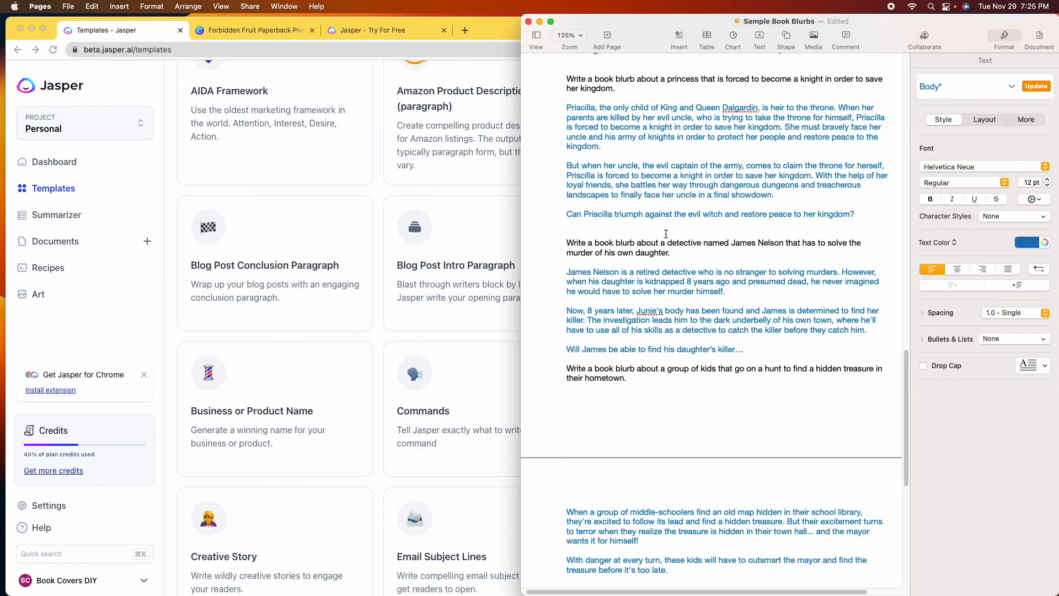
- Compare the back-cover blurb of the Forbidden Fruit Paperback Print Cover in Canva with the princess blurb in the Pages document
{"action": "left_click", "coordinate": [257, 34]}
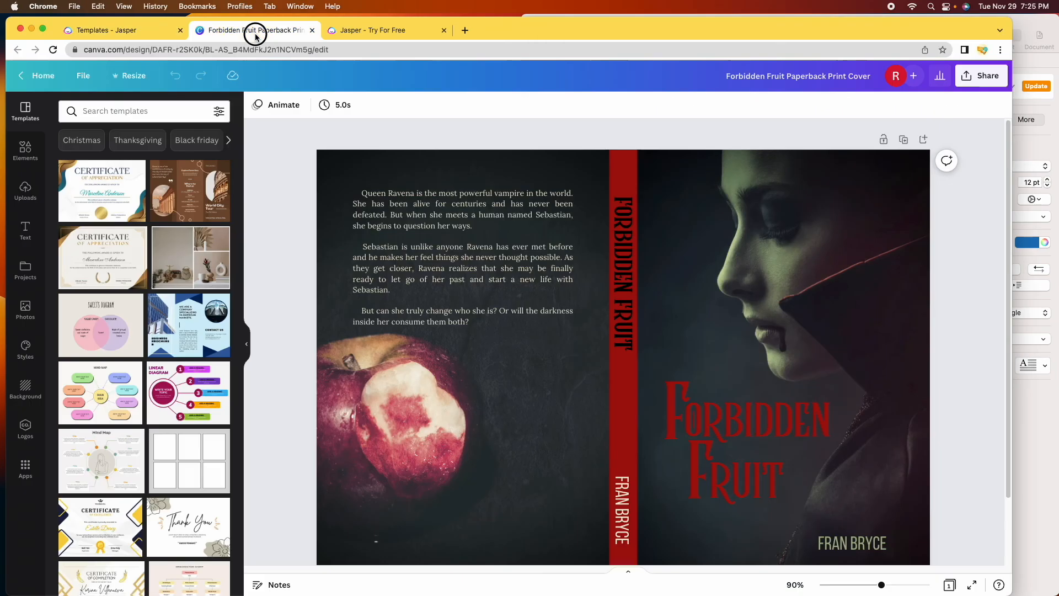
{"action": "left_click", "coordinate": [1015, 296]}
{"action": "left_click_drag", "start_coordinate": [567, 107], "coordinate": [792, 228]}
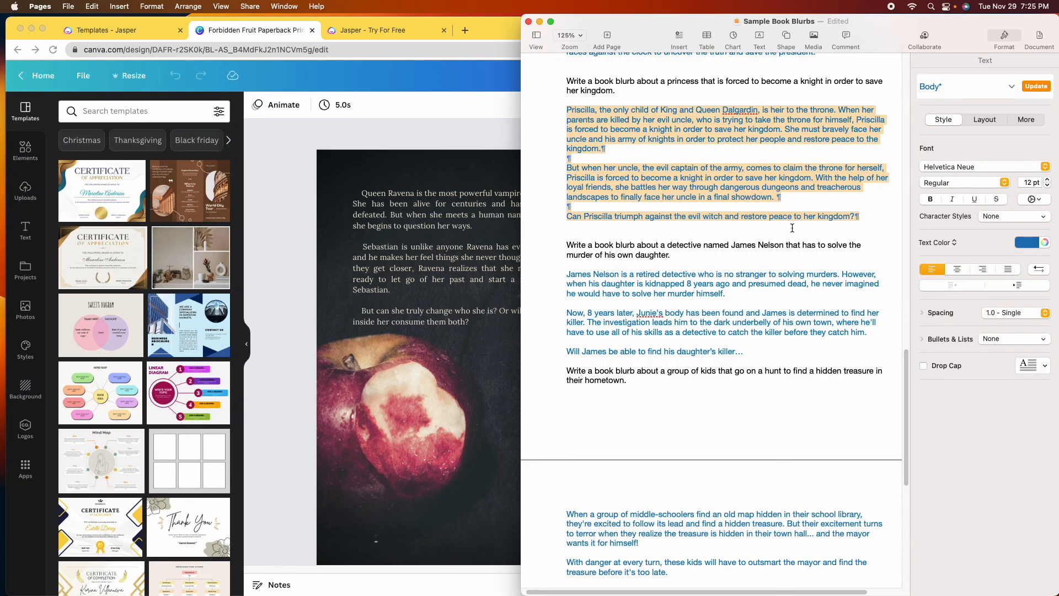
{"action": "left_click", "coordinate": [350, 207]}
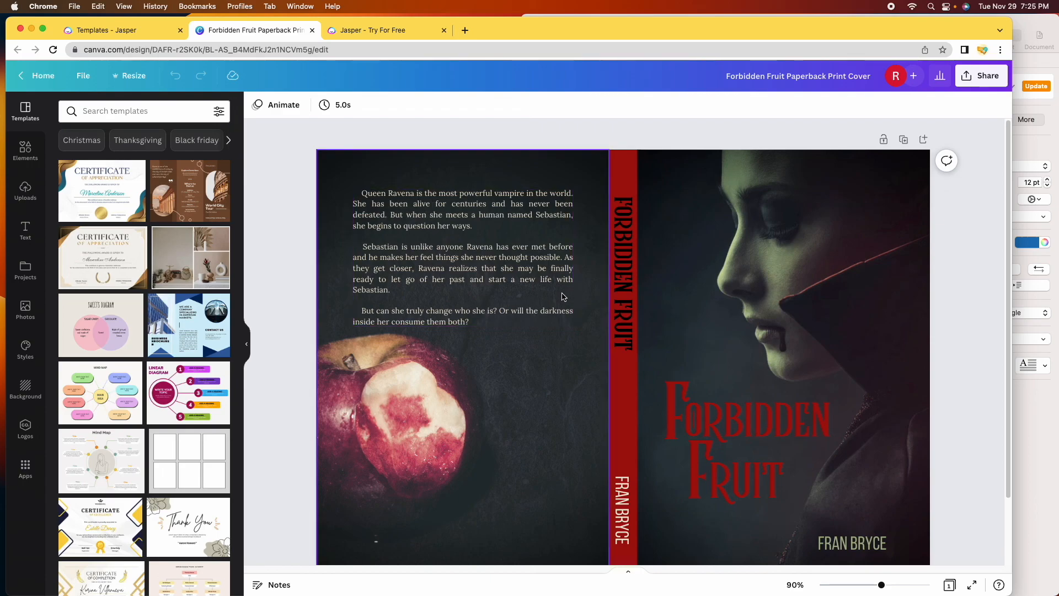
{"action": "left_click", "coordinate": [1034, 448]}
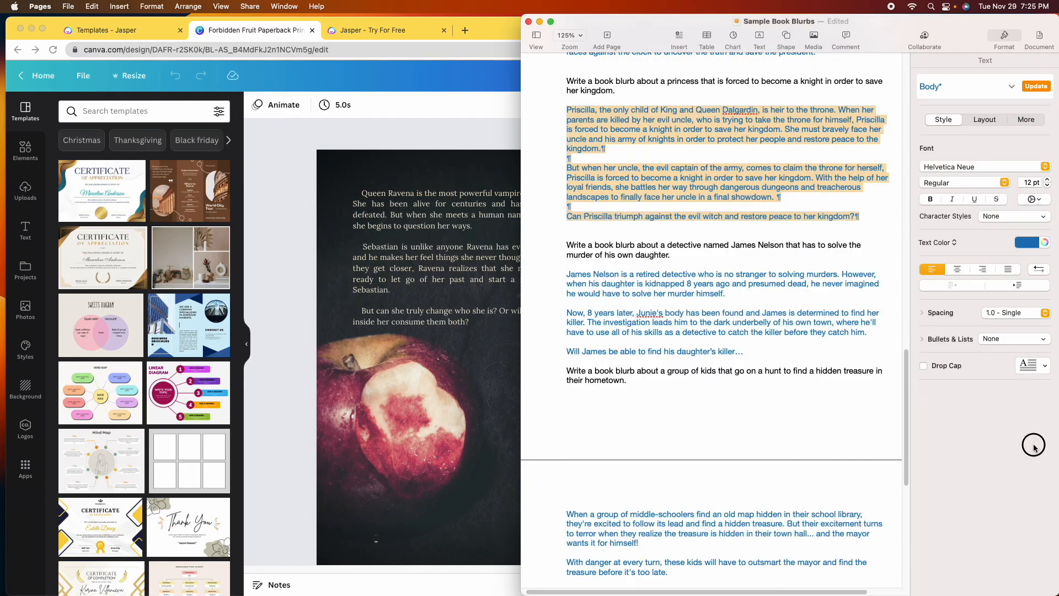
{"action": "left_click", "coordinate": [643, 156]}
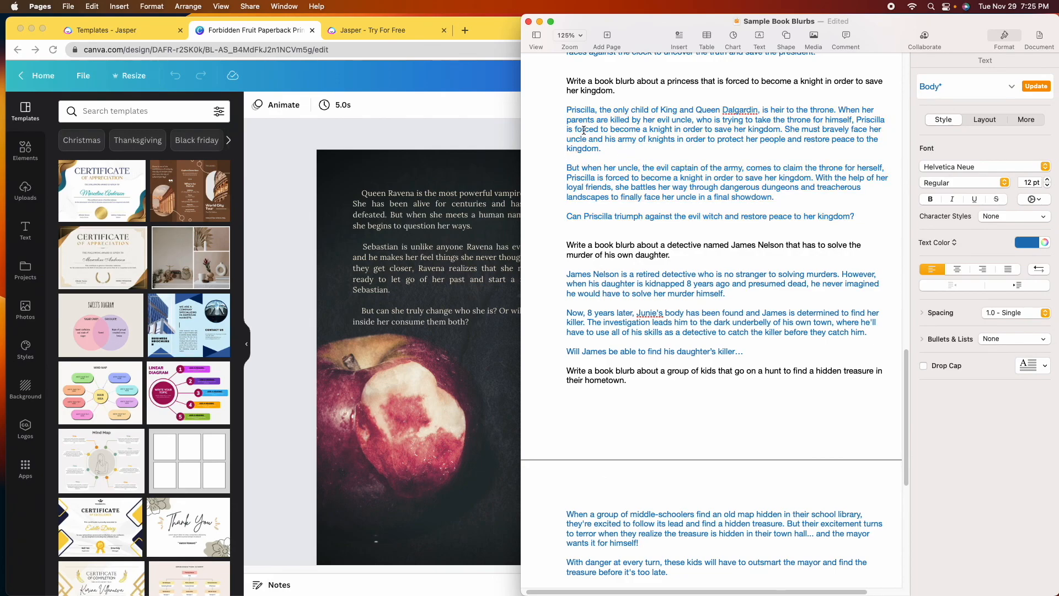
{"action": "left_click", "coordinate": [257, 116]}
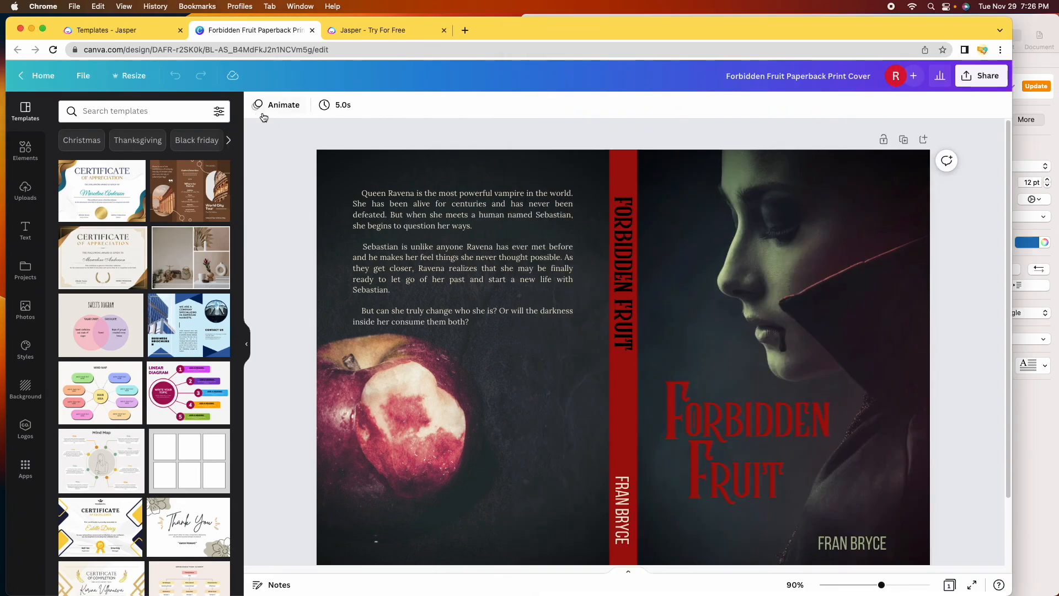
- View the Jasper free-trial offer page and its overview video section
{"action": "left_click", "coordinate": [399, 34]}
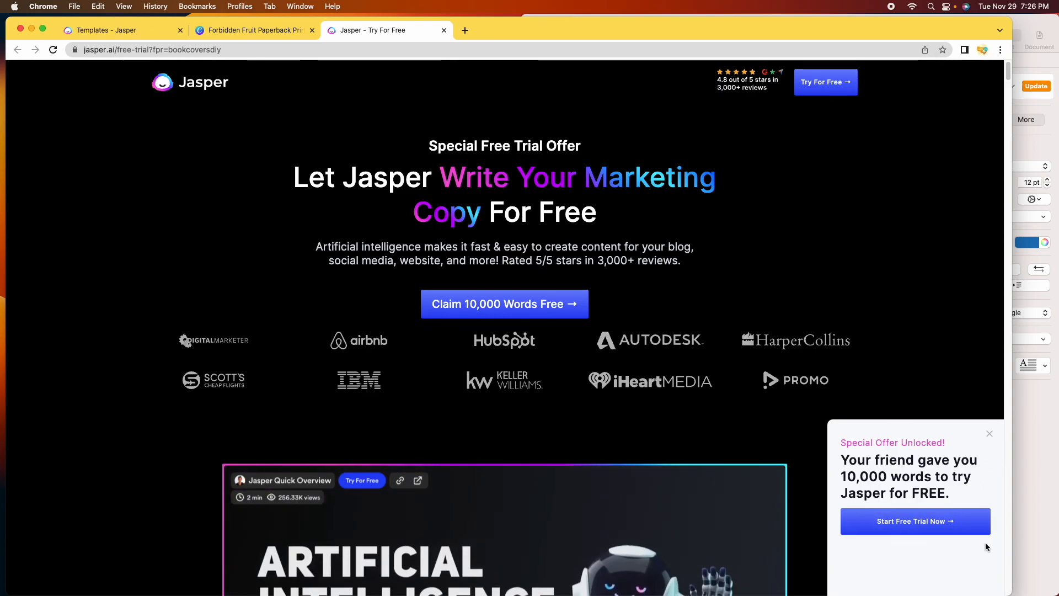
{"action": "scroll", "coordinate": [853, 269], "scroll_direction": "down", "scroll_amount": 5}
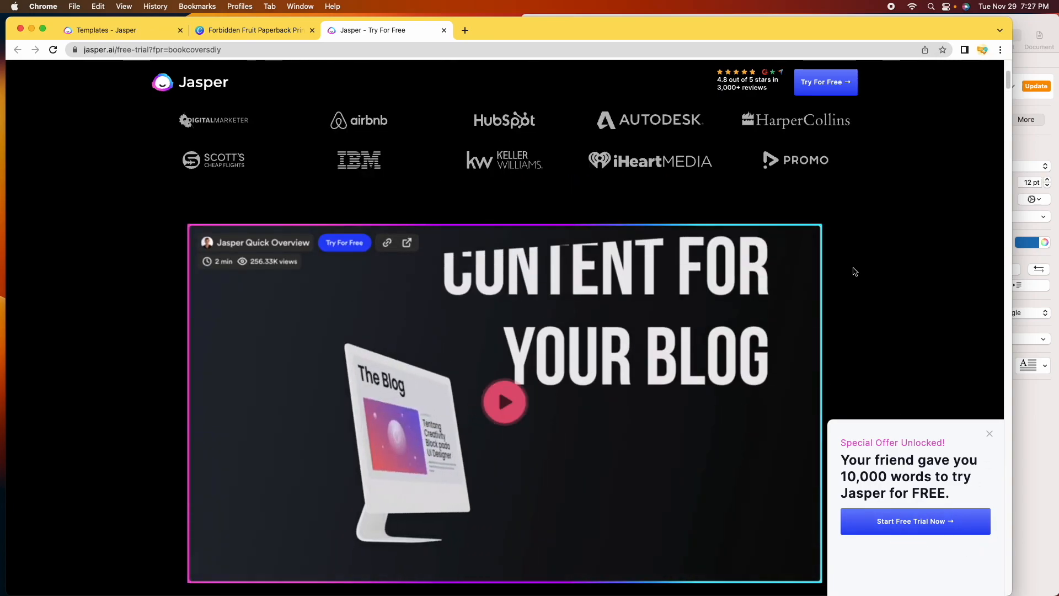